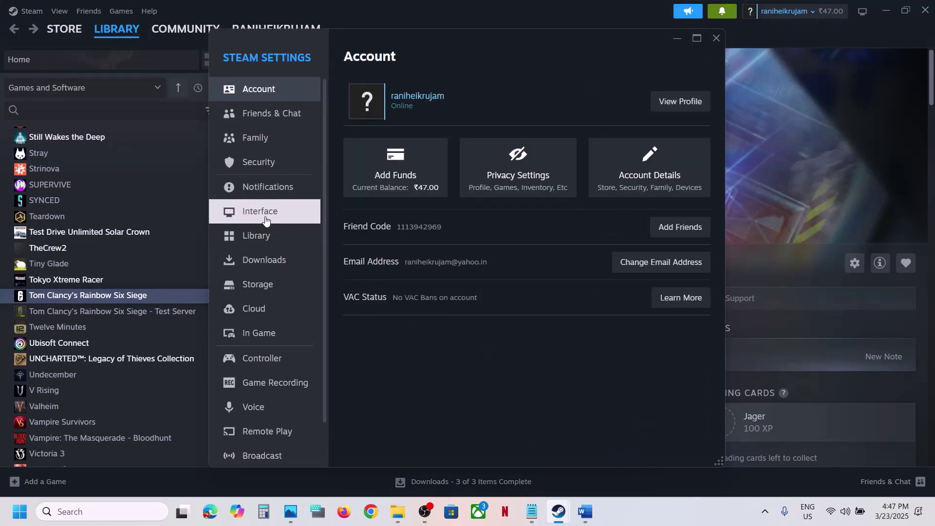
- Open the Interface page of the Steam settings
{"action": "left_click", "coordinate": [265, 221]}
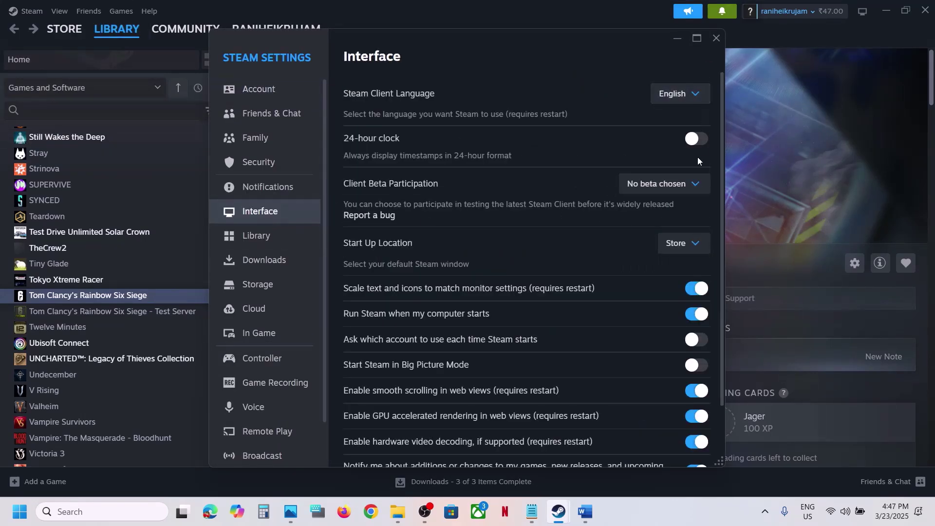
{"action": "left_click", "coordinate": [689, 186]}
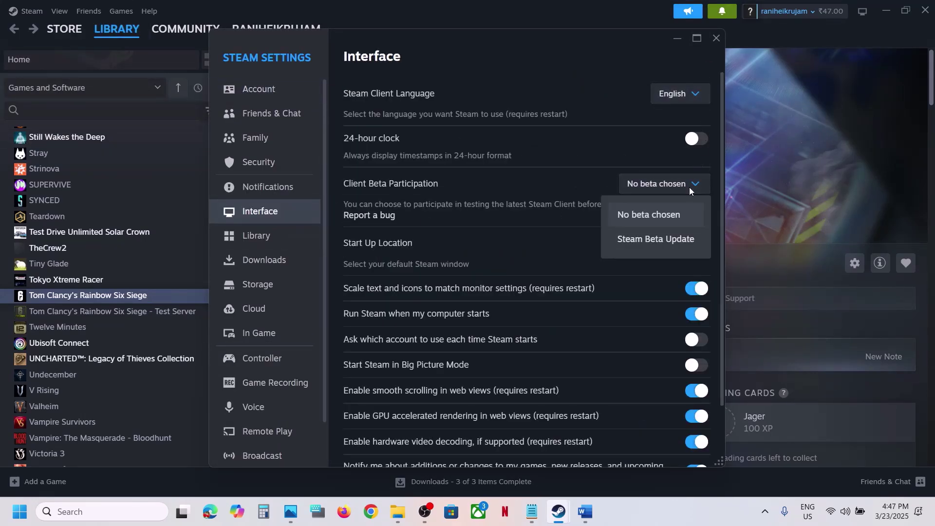
{"action": "left_click", "coordinate": [657, 241]}
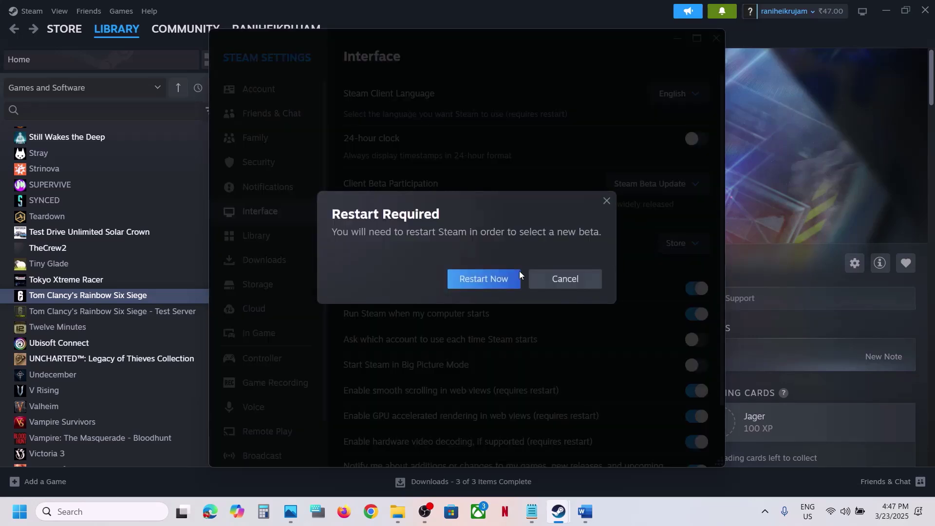
{"action": "left_click", "coordinate": [571, 282]}
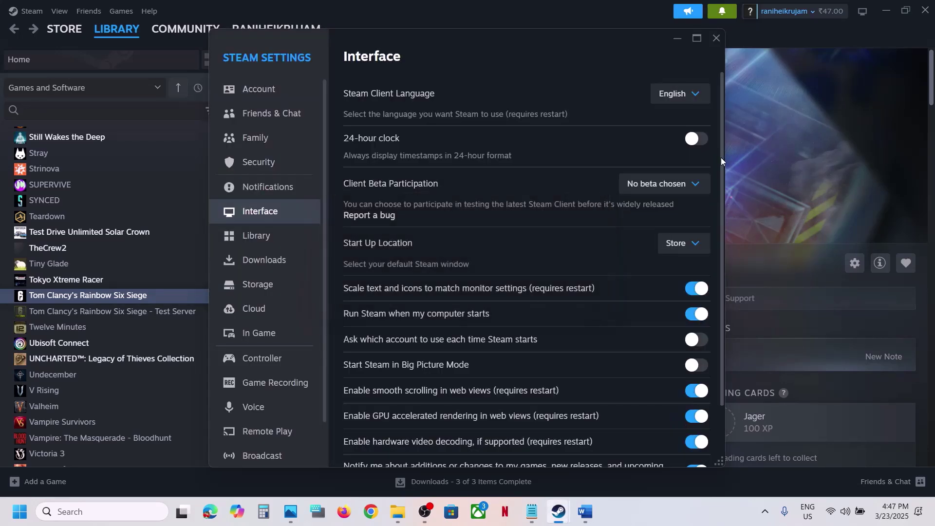
- Set Client Beta Participation to "No beta chosen" and close the Steam settings
{"action": "left_click", "coordinate": [699, 185]}
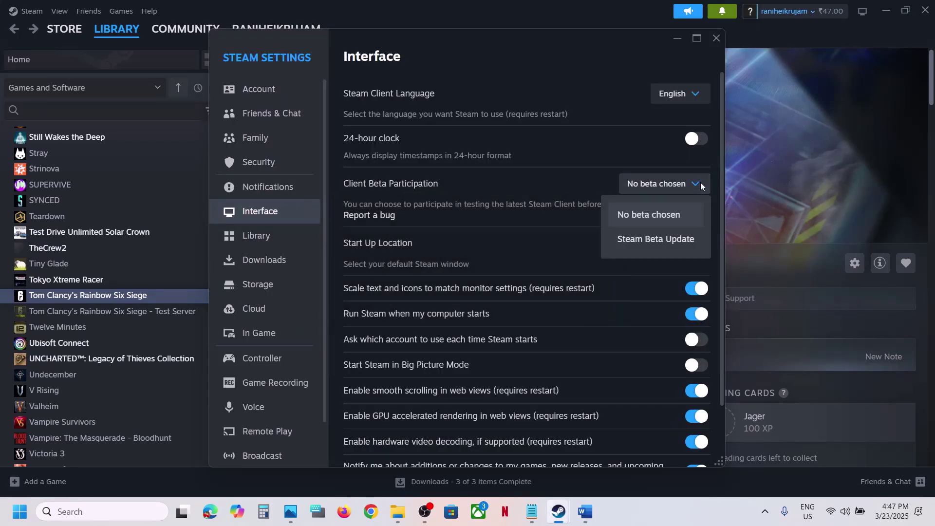
{"action": "left_click", "coordinate": [659, 224]}
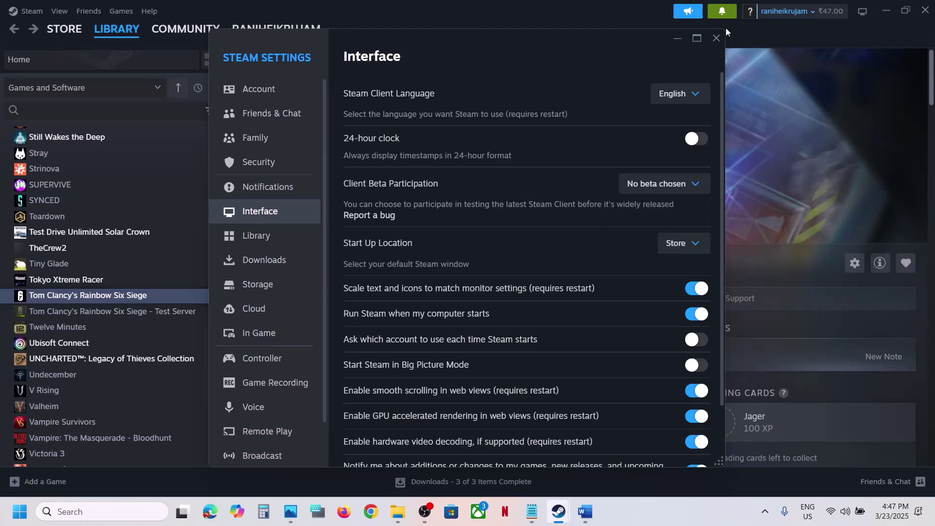
{"action": "left_click", "coordinate": [716, 38]}
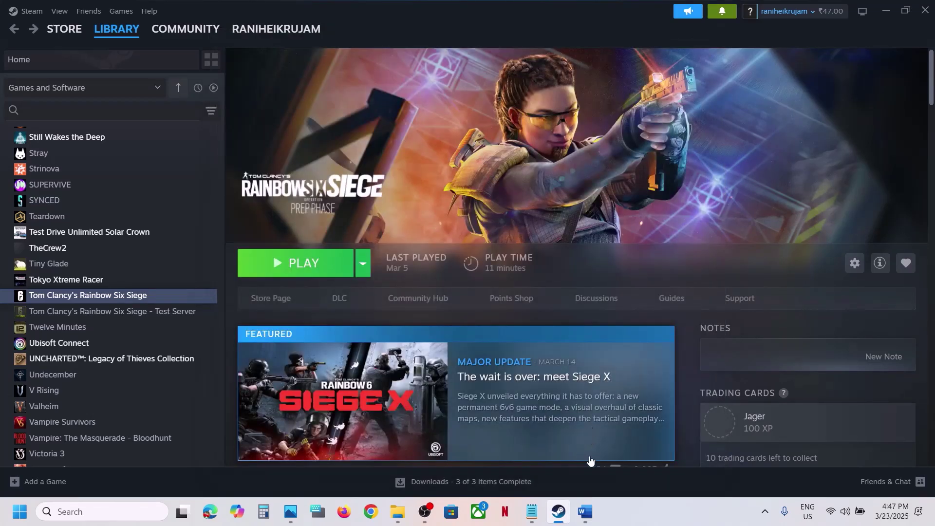
- Switch to the Word document and read the Step 2 instruction about signing out, closing the launcher and verifying the game files
{"action": "left_click", "coordinate": [586, 511]}
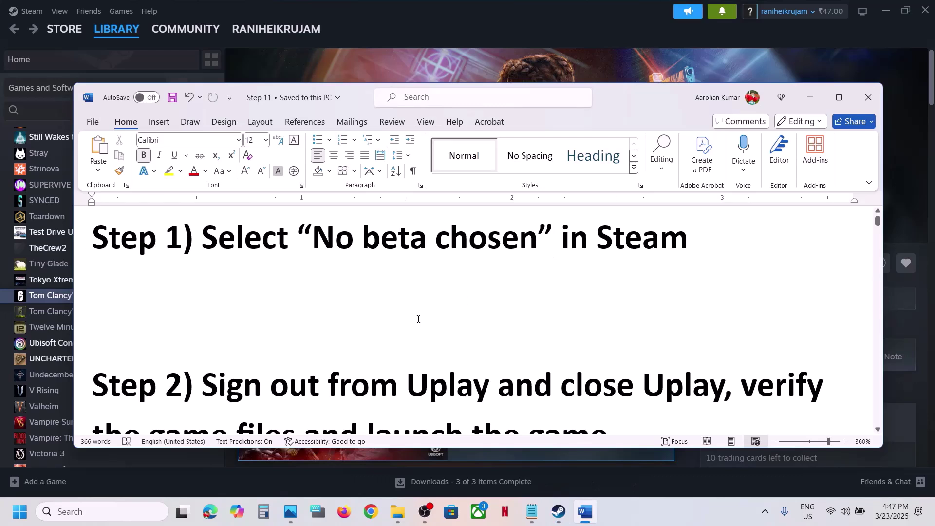
{"action": "scroll", "coordinate": [418, 319], "scroll_direction": "down", "scroll_amount": 2}
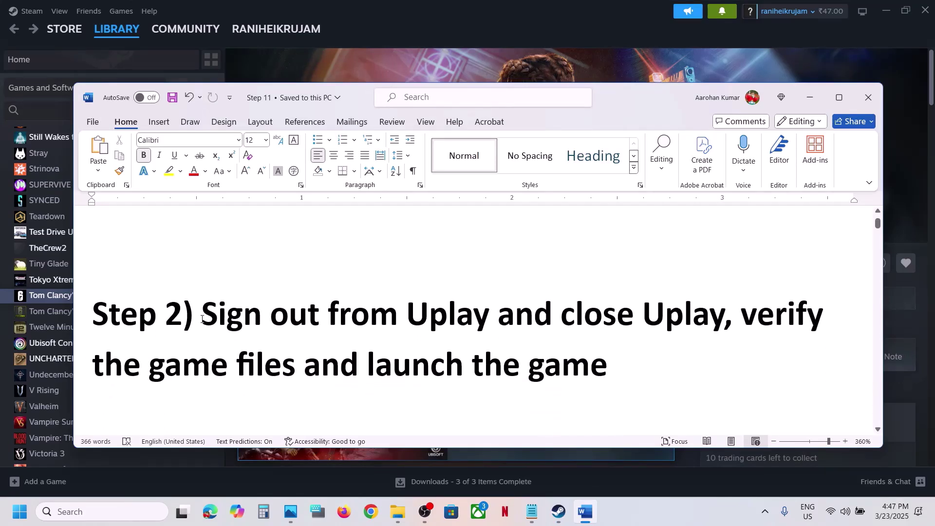
{"action": "left_click_drag", "start_coordinate": [233, 316], "coordinate": [492, 324]}
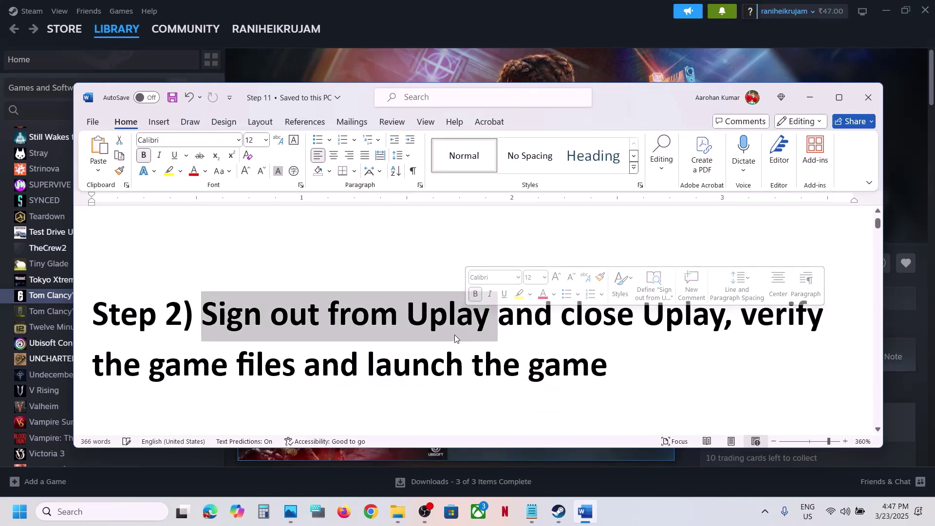
{"action": "left_click", "coordinate": [454, 335]}
{"action": "left_click", "coordinate": [642, 510]}
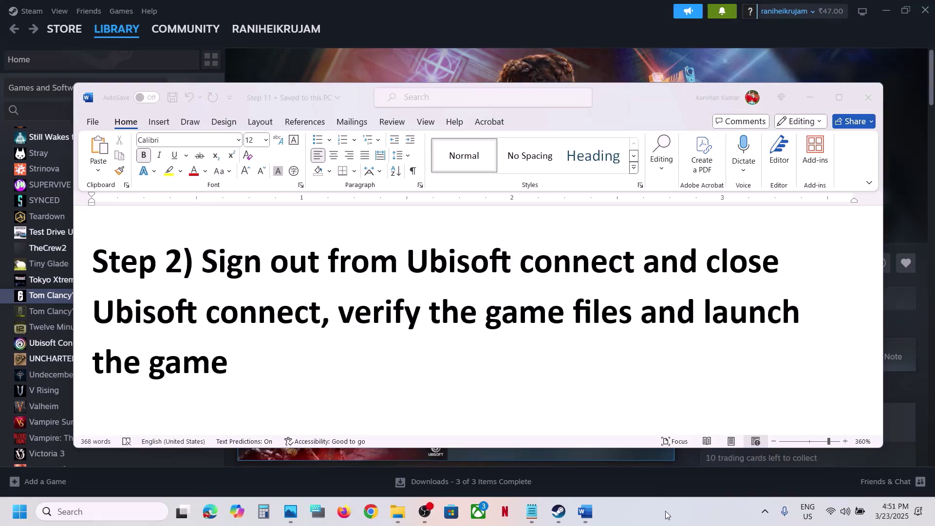
- Bring up Ubisoft Connect and log out of the signed-in account
{"action": "left_click", "coordinate": [765, 512]}
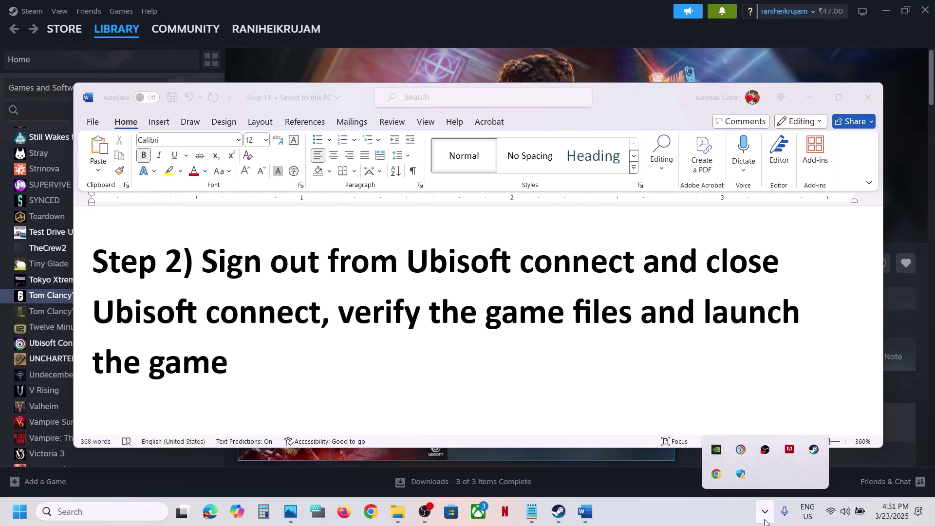
{"action": "left_click", "coordinate": [741, 458]}
{"action": "left_click", "coordinate": [97, 510]}
{"action": "type", "text": "ubi"}
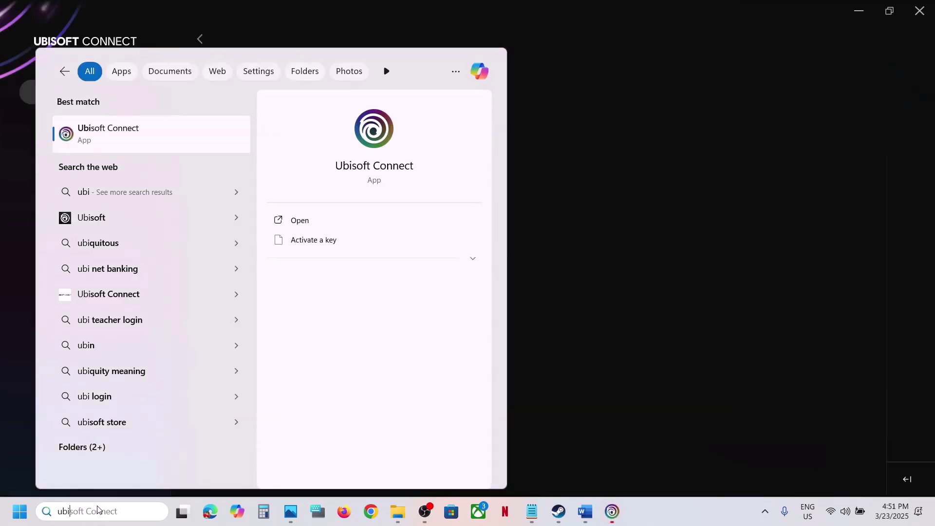
{"action": "left_click", "coordinate": [839, 213]}
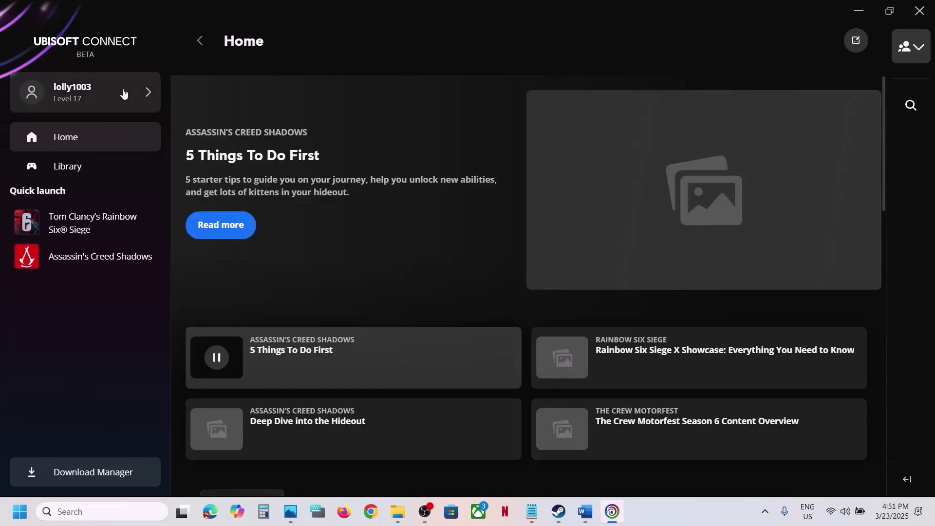
{"action": "left_click", "coordinate": [124, 93]}
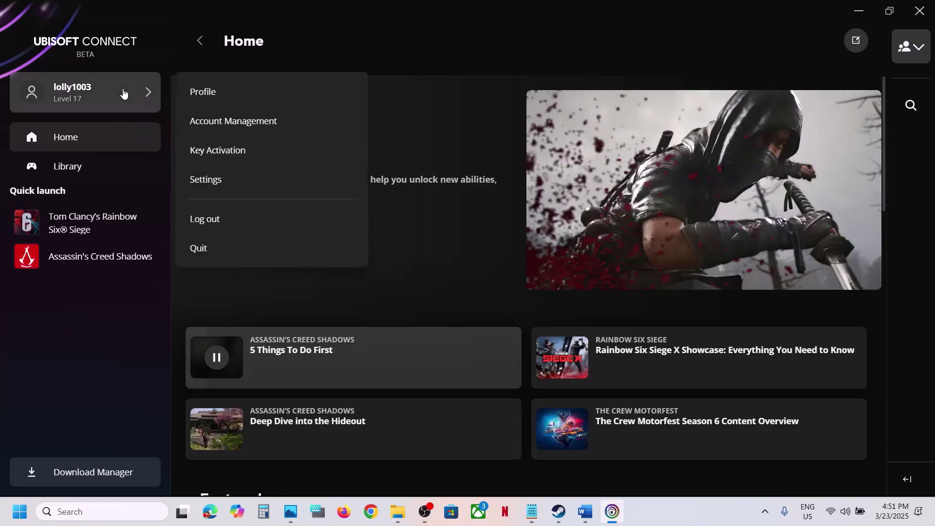
{"action": "left_click", "coordinate": [203, 222]}
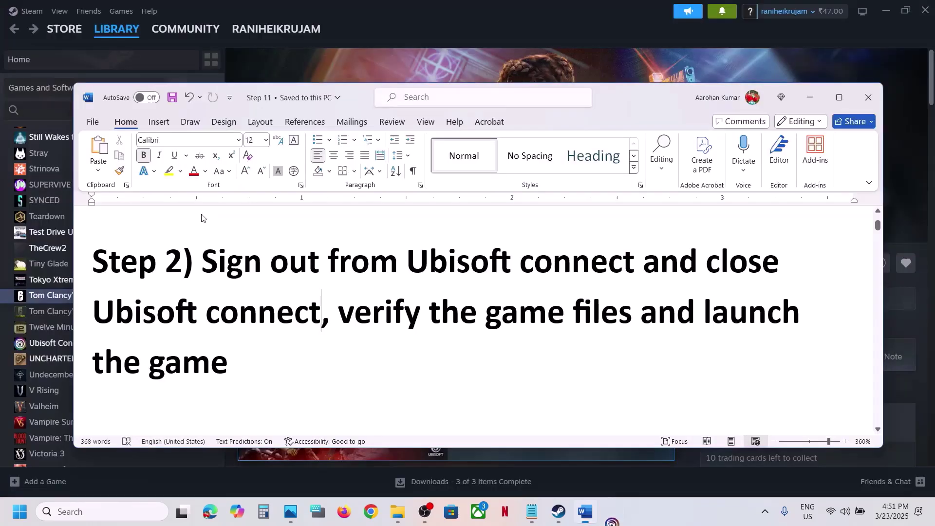
- Close the Ubisoft Connect login window once it has reloaded, and check the background apps for it
{"action": "left_click", "coordinate": [768, 519]}
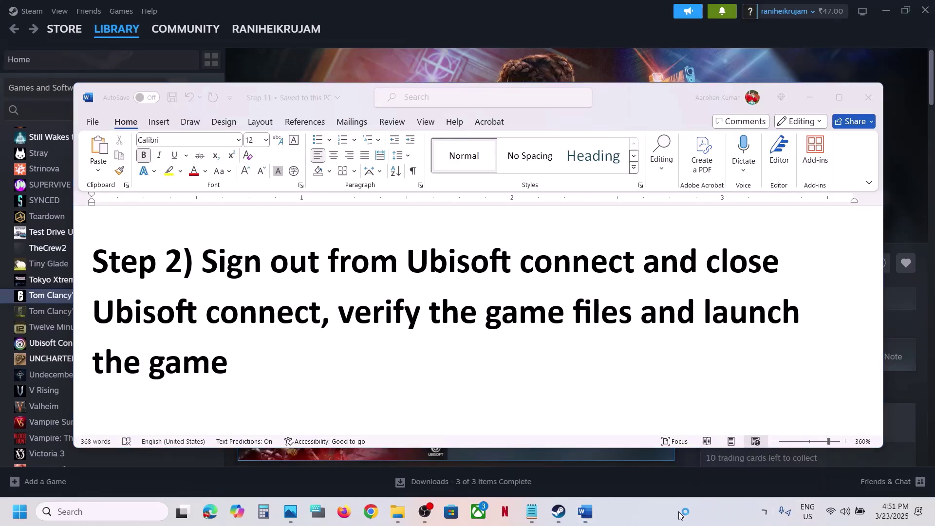
{"action": "right_click", "coordinate": [763, 508]}
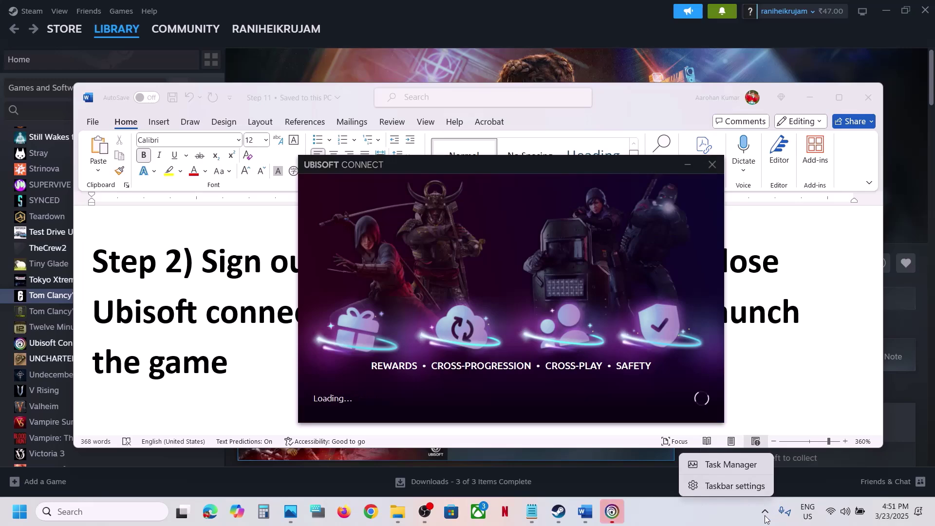
{"action": "left_click", "coordinate": [766, 519]}
{"action": "left_click", "coordinate": [766, 519]}
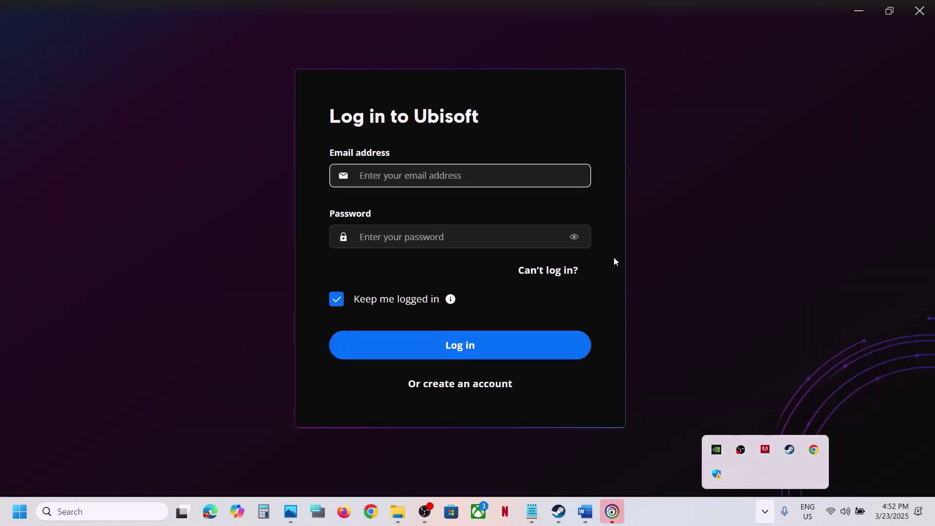
{"action": "left_click", "coordinate": [919, 10]}
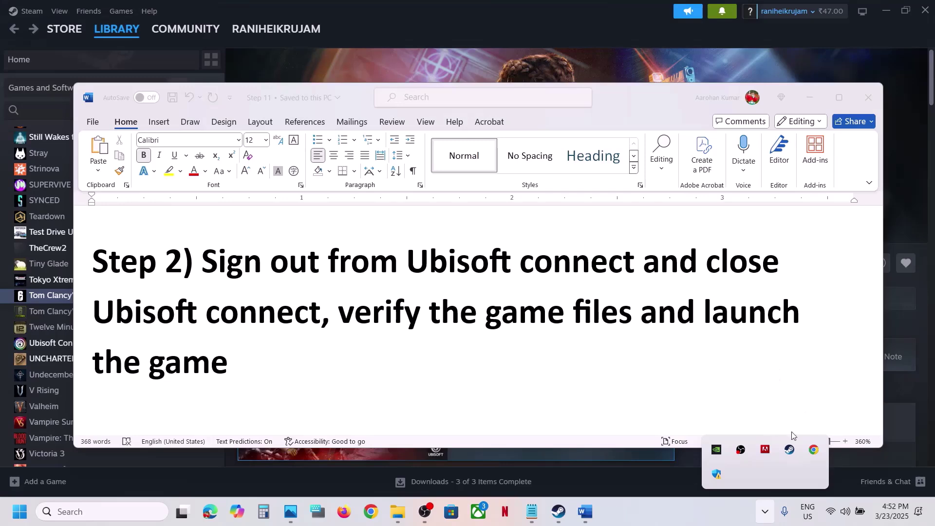
- Check the running processes in Task Manager for any remaining Ubisoft Connect entries, and close Task Manager
{"action": "right_click", "coordinate": [19, 511]}
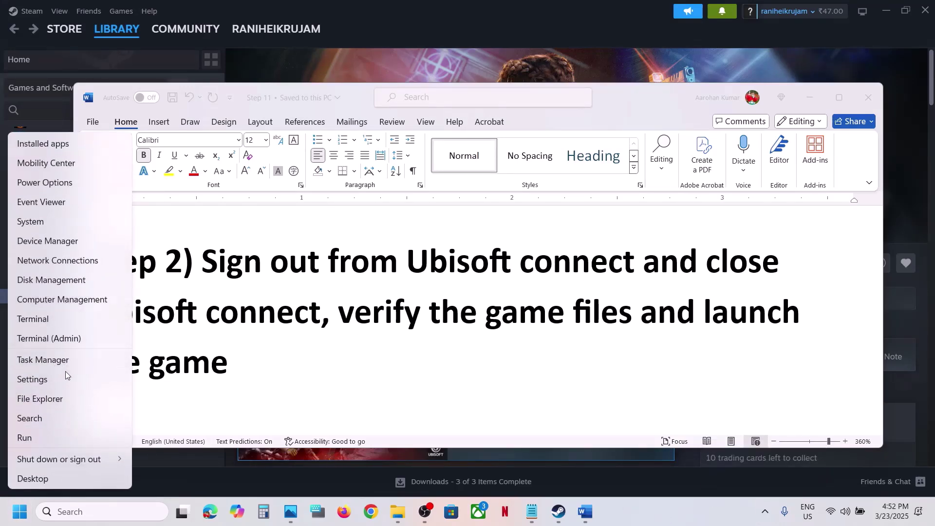
{"action": "left_click", "coordinate": [63, 365]}
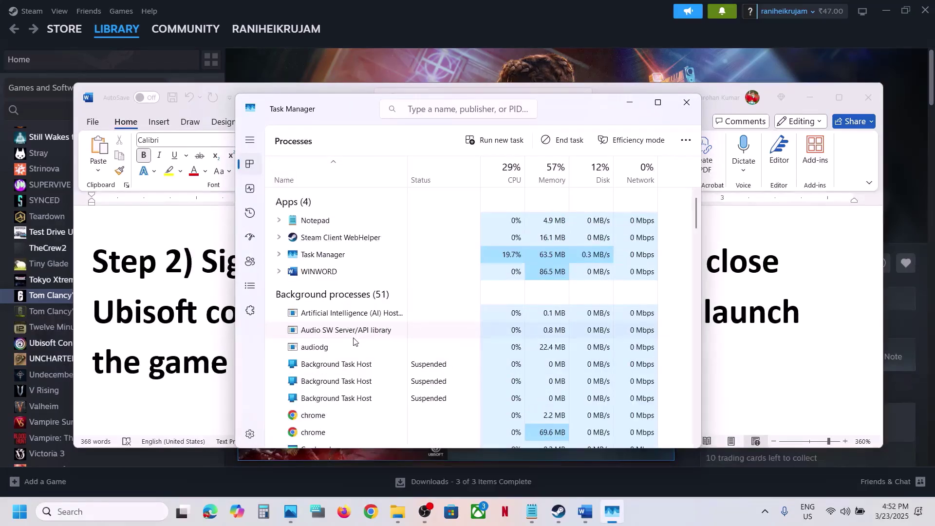
{"action": "scroll", "coordinate": [337, 348], "scroll_direction": "down", "scroll_amount": 10}
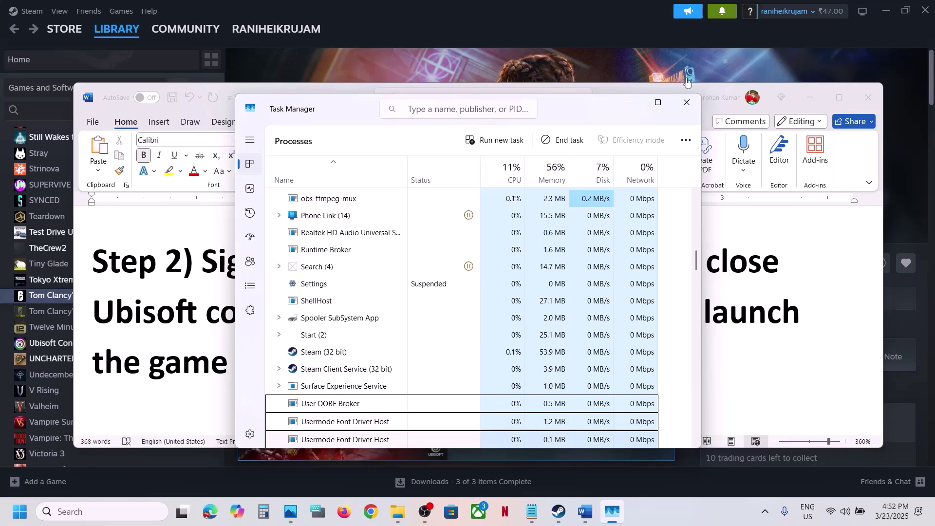
{"action": "left_click", "coordinate": [687, 102]}
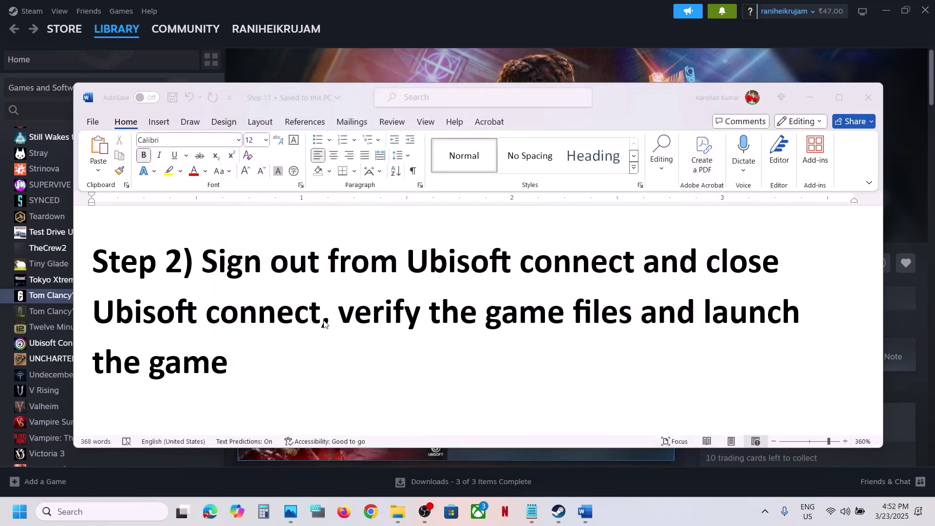
- Switch to Steam and view the integrity verification option among the Installed Files properties of Tom Clancy's Rainbow Six Siege
{"action": "left_click_drag", "start_coordinate": [349, 313], "coordinate": [565, 314]}
{"action": "left_click", "coordinate": [457, 60]}
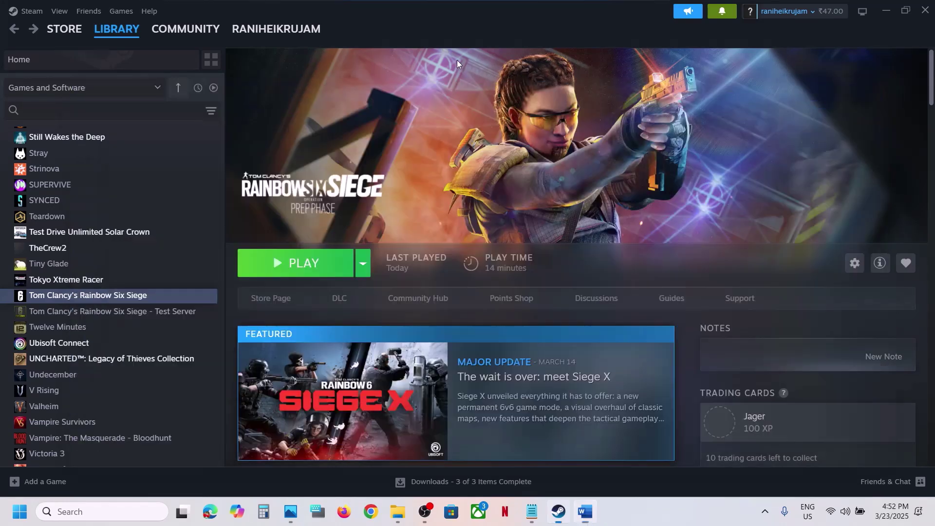
{"action": "right_click", "coordinate": [105, 299]}
{"action": "left_click", "coordinate": [169, 390]}
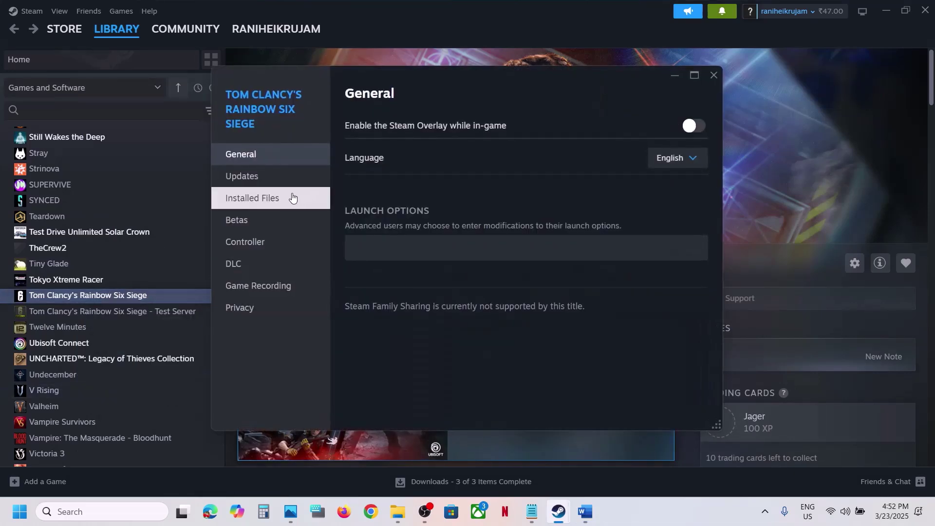
{"action": "left_click", "coordinate": [276, 204]}
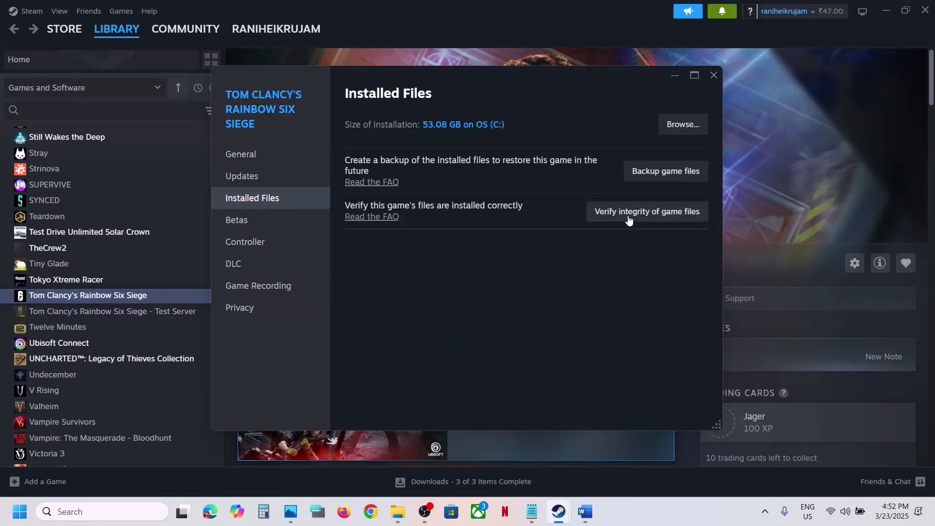
{"action": "left_click", "coordinate": [714, 76]}
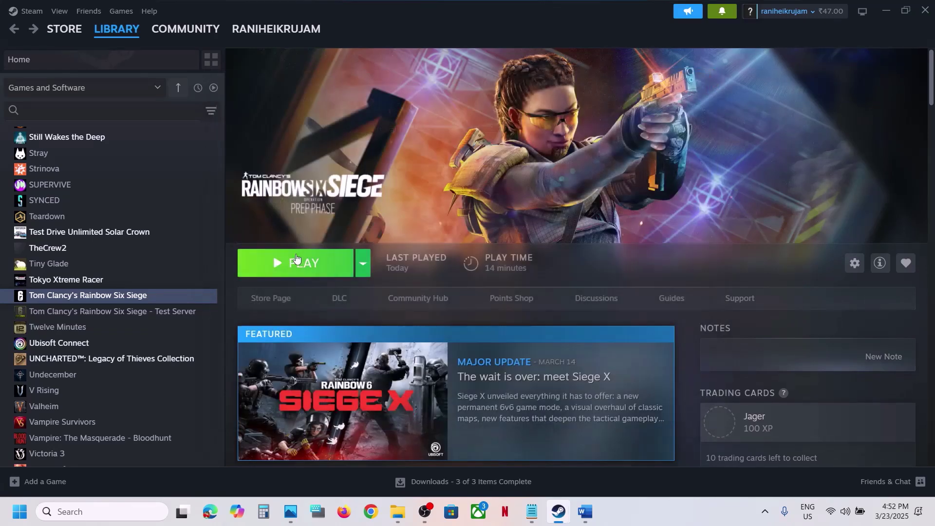
- Switch to the Word document and read the Step 3 instruction about deleting the config file, including its note on saved settings
{"action": "left_click", "coordinate": [585, 512]}
{"action": "scroll", "coordinate": [434, 330], "scroll_direction": "down", "scroll_amount": 5}
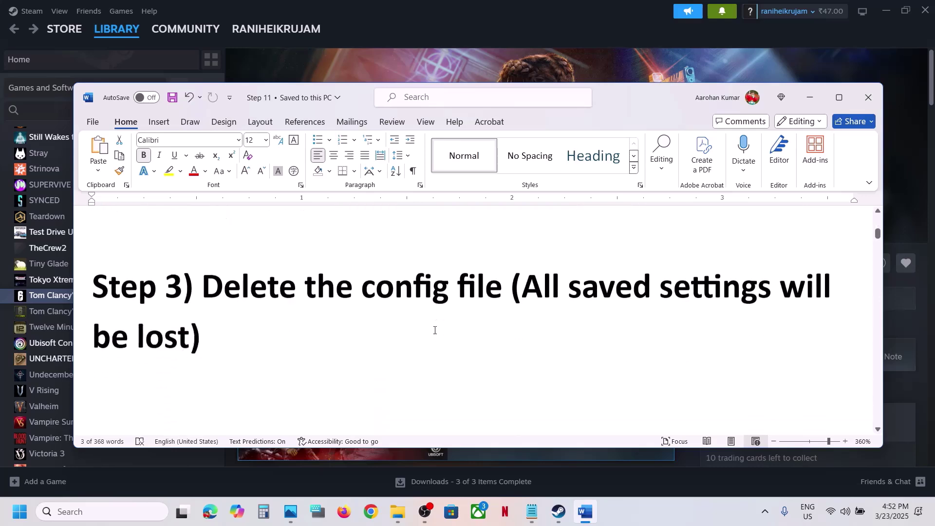
{"action": "left_click_drag", "start_coordinate": [186, 286], "coordinate": [463, 292]}
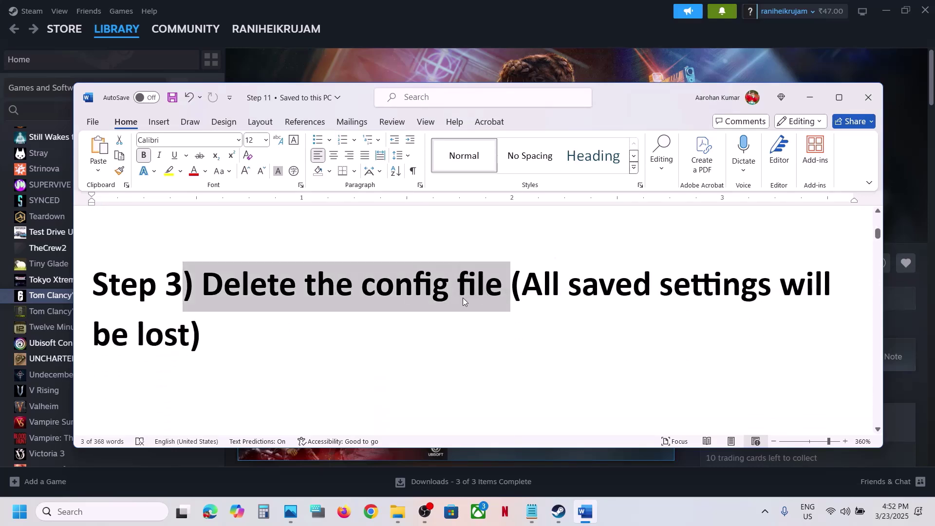
{"action": "left_click", "coordinate": [466, 286]}
{"action": "left_click_drag", "start_coordinate": [534, 283], "coordinate": [528, 326]}
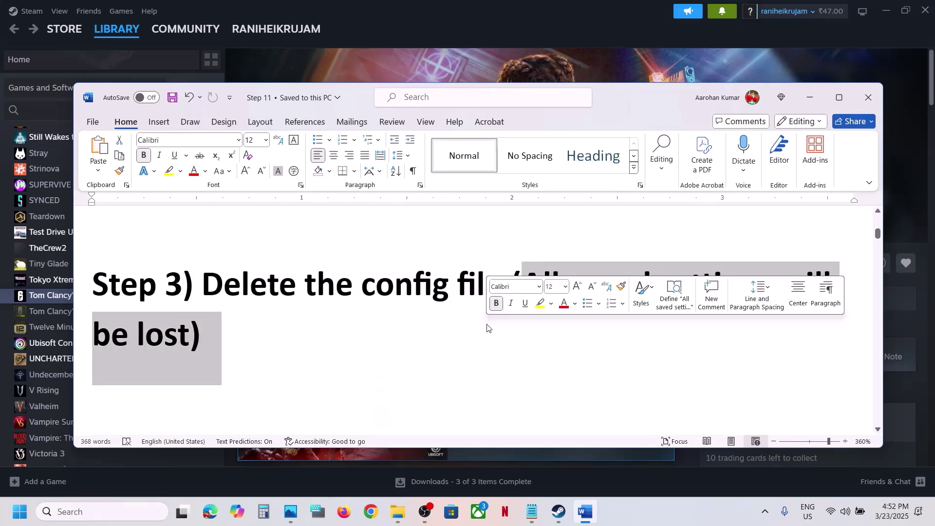
- Open a new File Explorer window and go to Documents > My Games > Rainbow Six - Siege and into its ID-named subfolder
{"action": "left_click", "coordinate": [472, 74]}
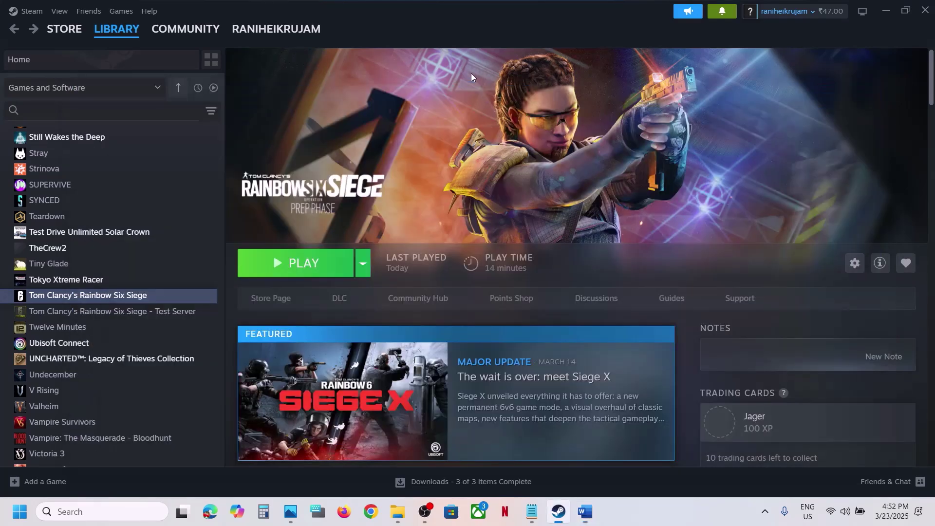
{"action": "right_click", "coordinate": [398, 512]}
{"action": "left_click", "coordinate": [351, 441]}
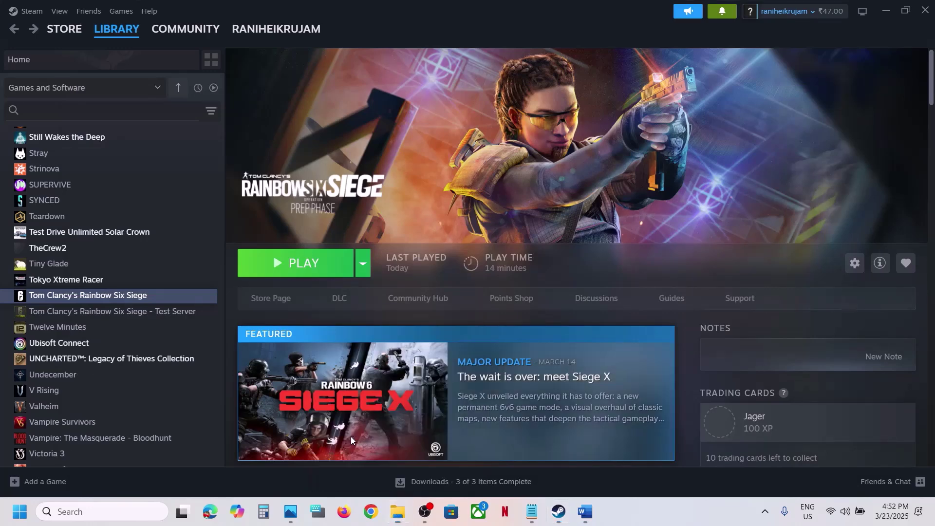
{"action": "left_click", "coordinate": [56, 176]}
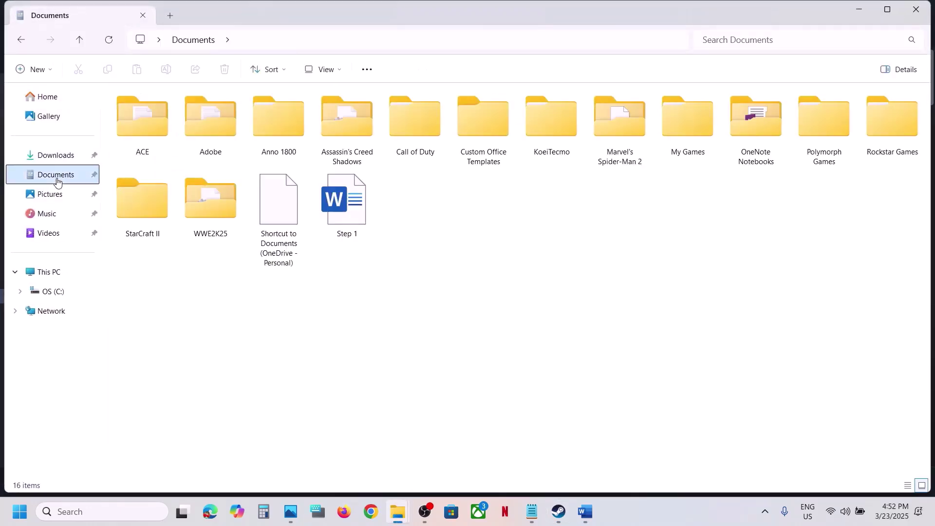
{"action": "double_click", "coordinate": [689, 141]}
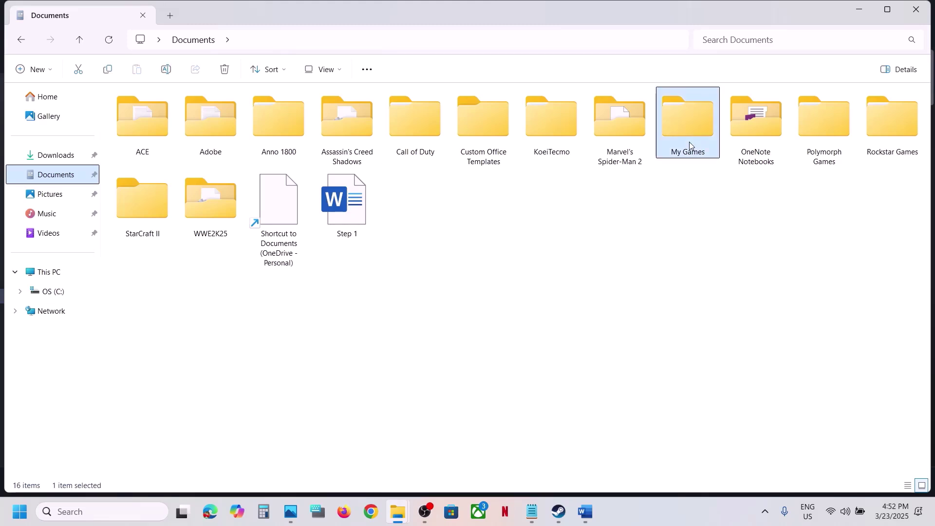
{"action": "left_click", "coordinate": [165, 148]}
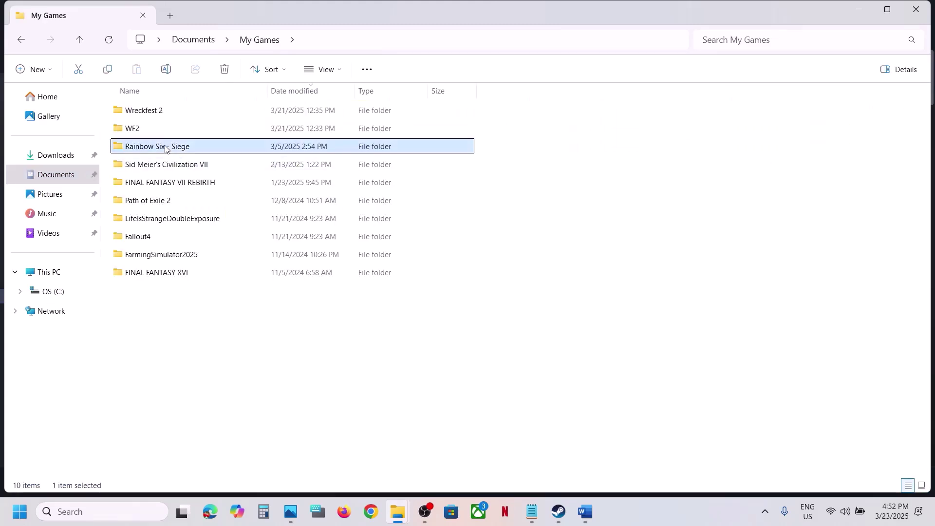
{"action": "double_click", "coordinate": [166, 148]}
{"action": "double_click", "coordinate": [182, 110]}
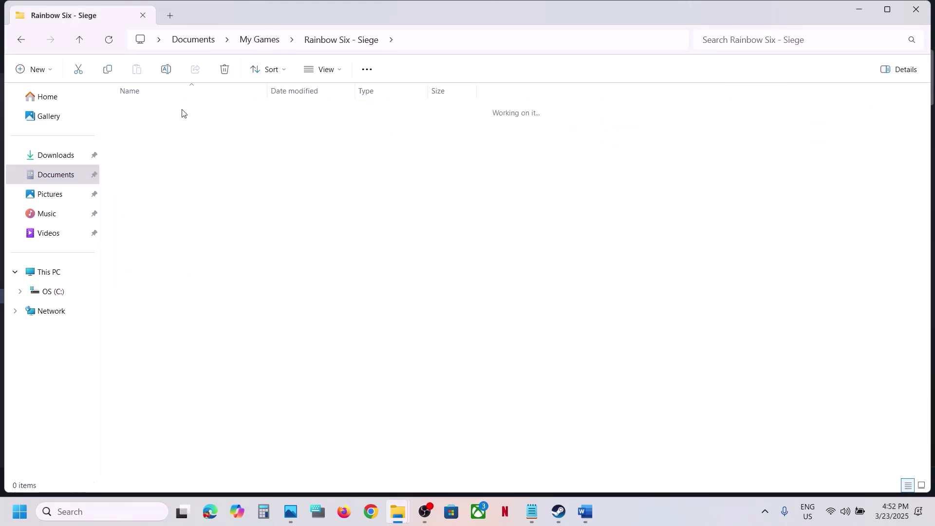
- Select the GameSettings configuration file and view its available actions, including Delete
{"action": "left_click", "coordinate": [176, 117]}
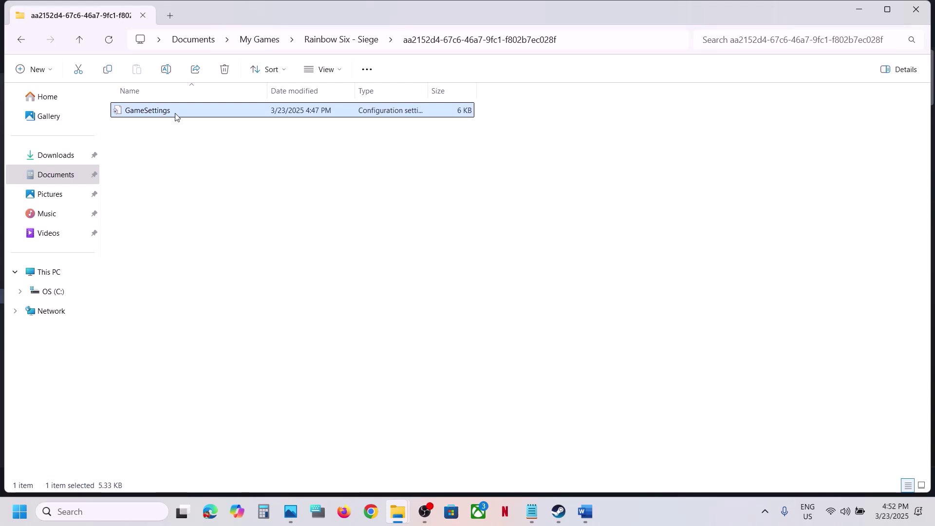
{"action": "right_click", "coordinate": [175, 116]}
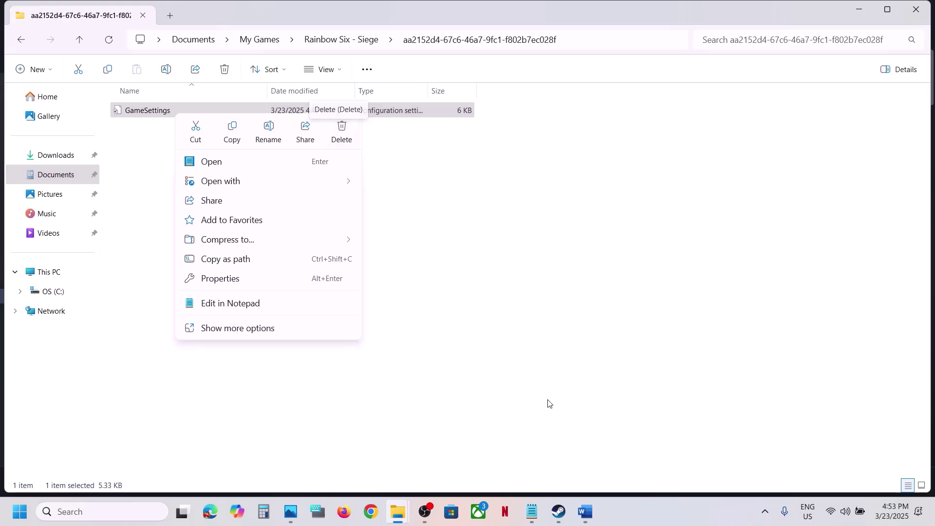
{"action": "left_click", "coordinate": [557, 502]}
- Switch to the Word document and read the Step 4 instruction about uninstalling and reinstalling BattlEye, highlighting its text
{"action": "left_click", "coordinate": [559, 512]}
{"action": "left_click", "coordinate": [587, 513]}
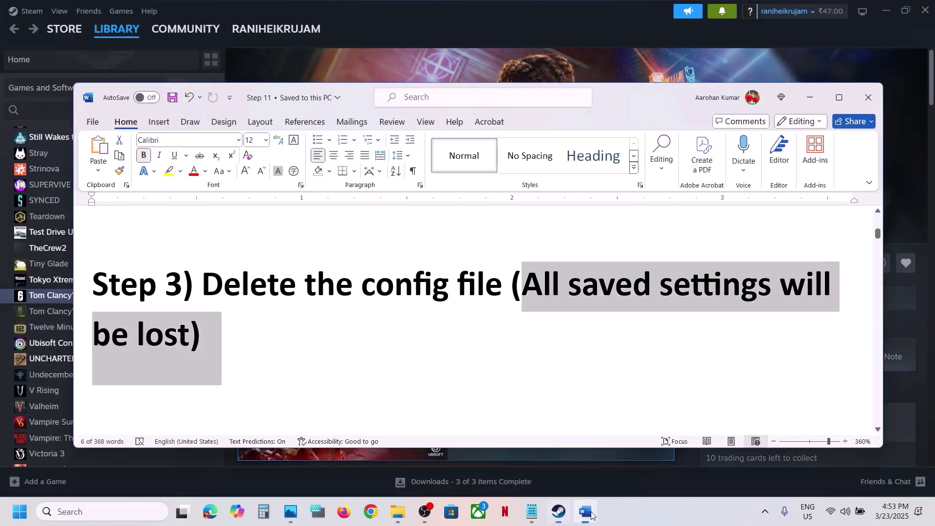
{"action": "scroll", "coordinate": [381, 342], "scroll_direction": "down", "scroll_amount": 3}
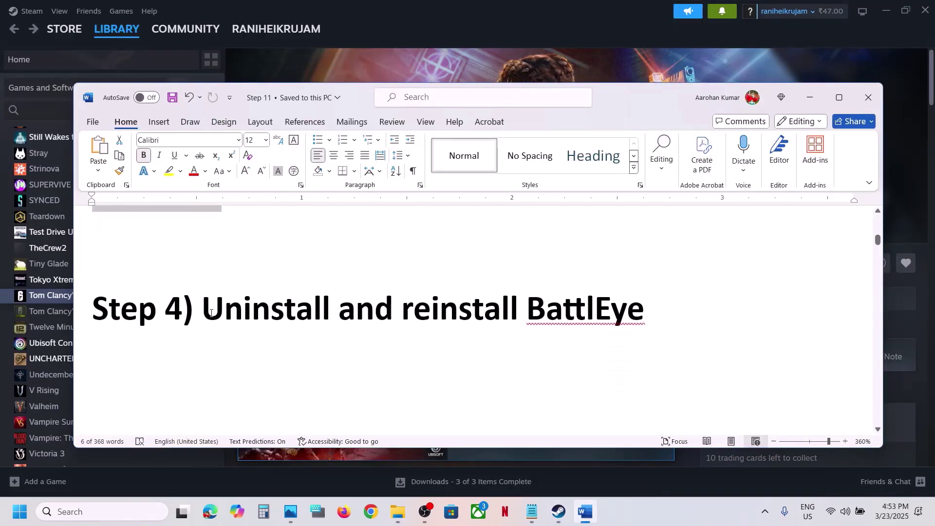
{"action": "left_click_drag", "start_coordinate": [209, 312], "coordinate": [646, 313]}
- Browse the local files of Tom Clancy's Rainbow Six Siege from Steam and open the BattlEye folder
{"action": "left_click", "coordinate": [550, 81]}
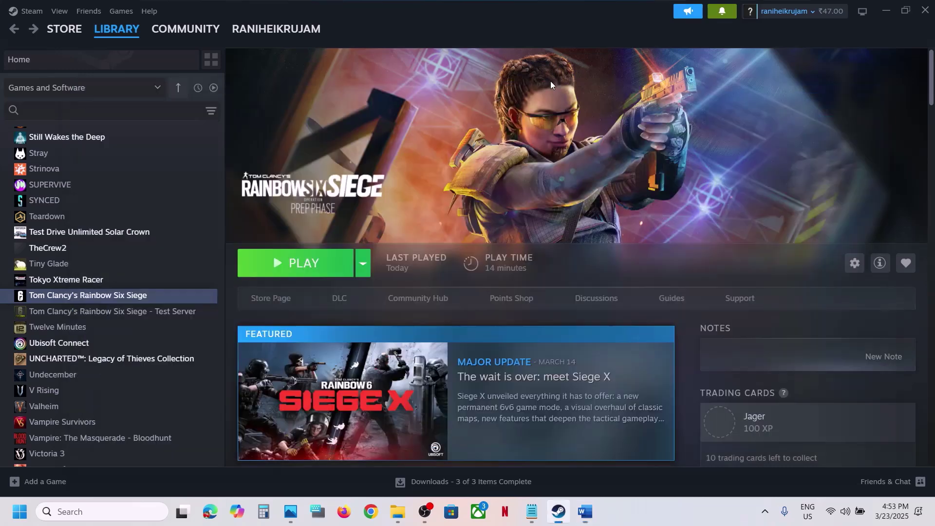
{"action": "right_click", "coordinate": [144, 297]}
{"action": "mouse_move", "coordinate": [184, 368]}
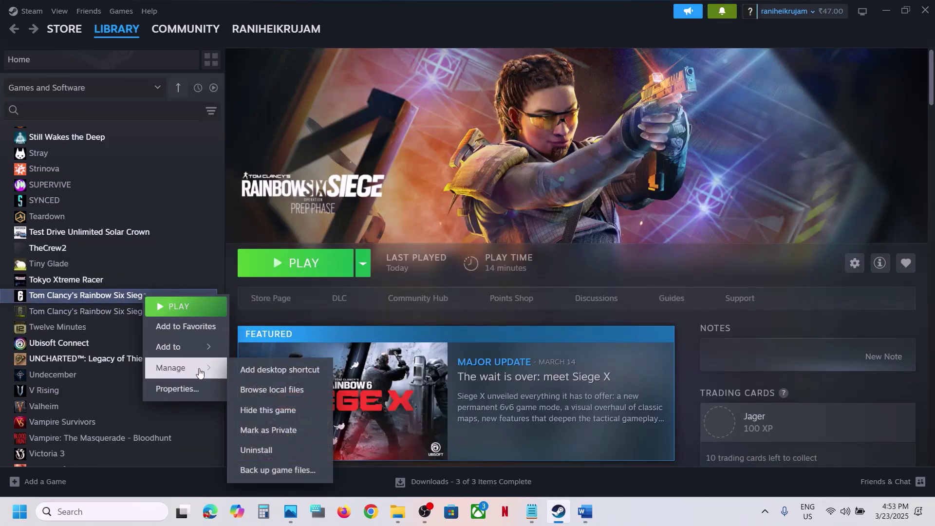
{"action": "left_click", "coordinate": [298, 390]}
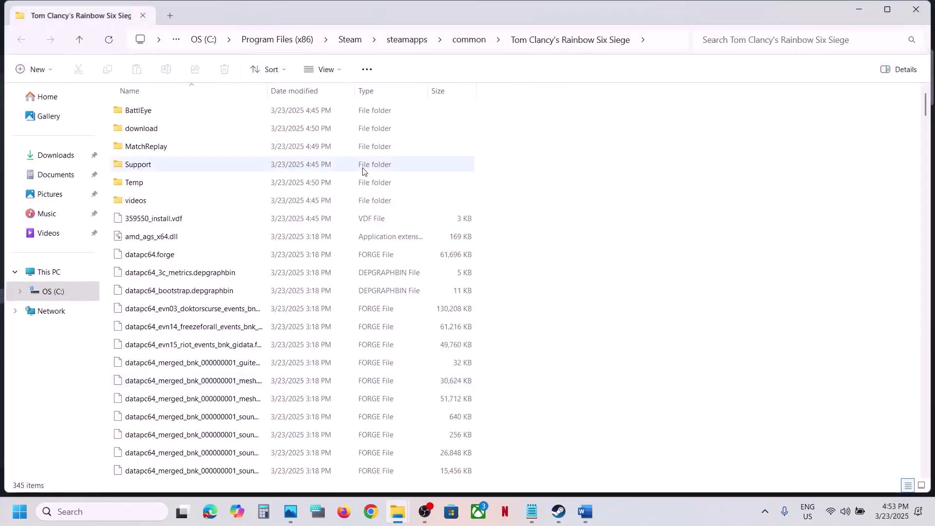
{"action": "left_click", "coordinate": [136, 111]}
{"action": "double_click", "coordinate": [137, 115]}
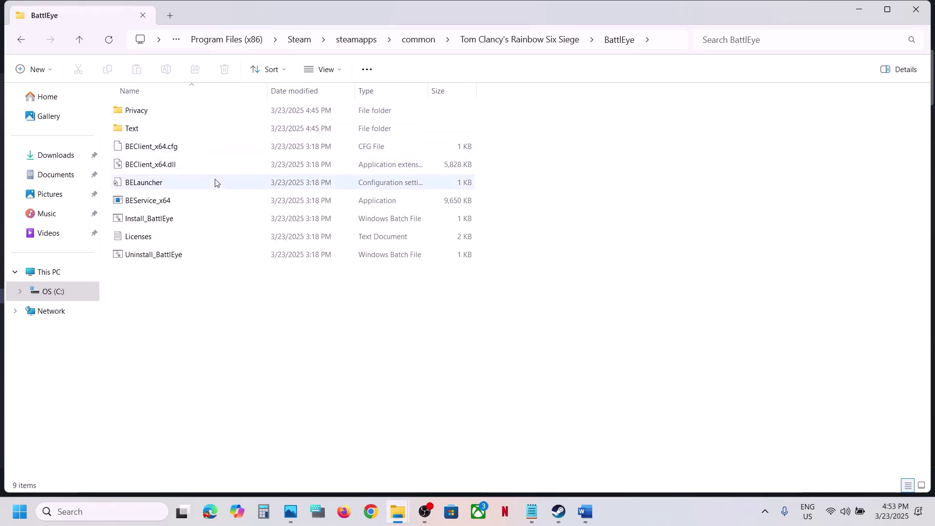
- Run the Uninstall_BattlEye batch file as administrator
{"action": "left_click", "coordinate": [149, 254]}
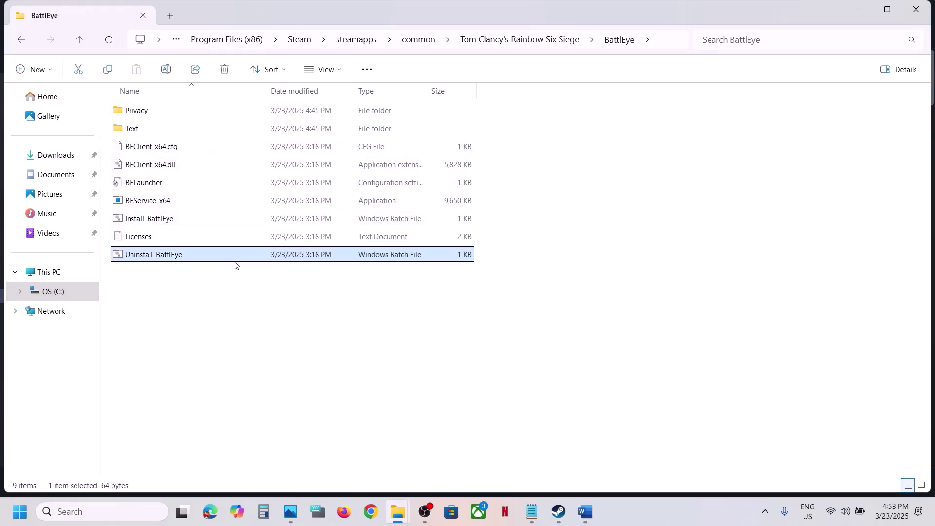
{"action": "right_click", "coordinate": [181, 258]}
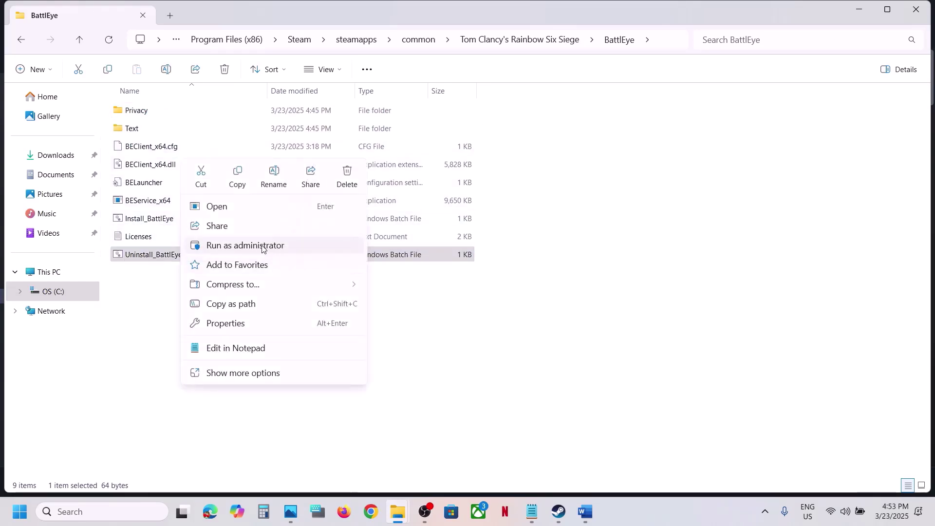
{"action": "left_click", "coordinate": [262, 246]}
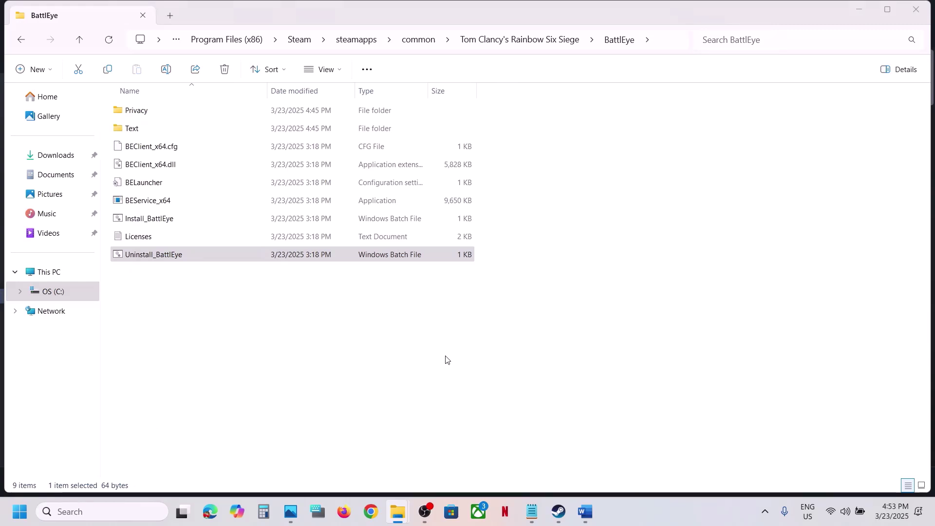
- Run the Install_BattlEye batch file as administrator, followed by Uninstall_BattlEye once more as administrator
{"action": "right_click", "coordinate": [150, 220]}
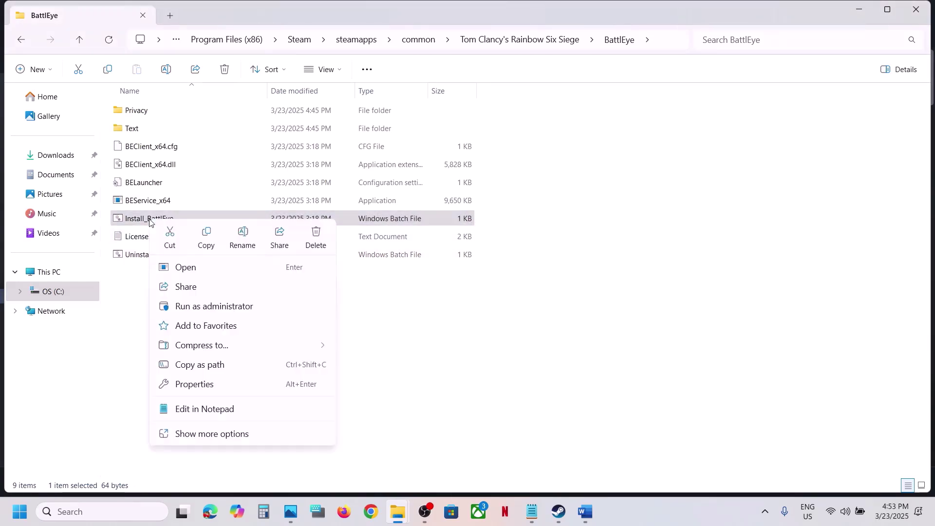
{"action": "left_click", "coordinate": [203, 306]}
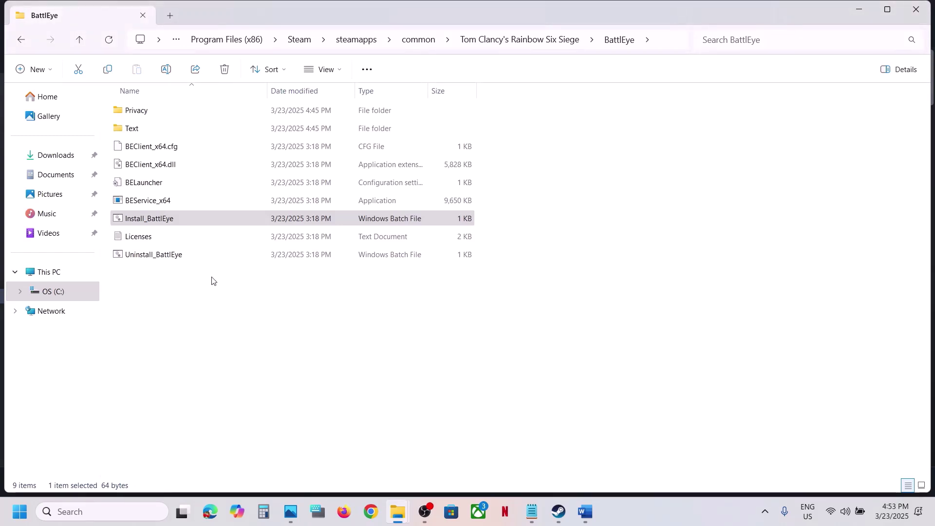
{"action": "right_click", "coordinate": [160, 258]}
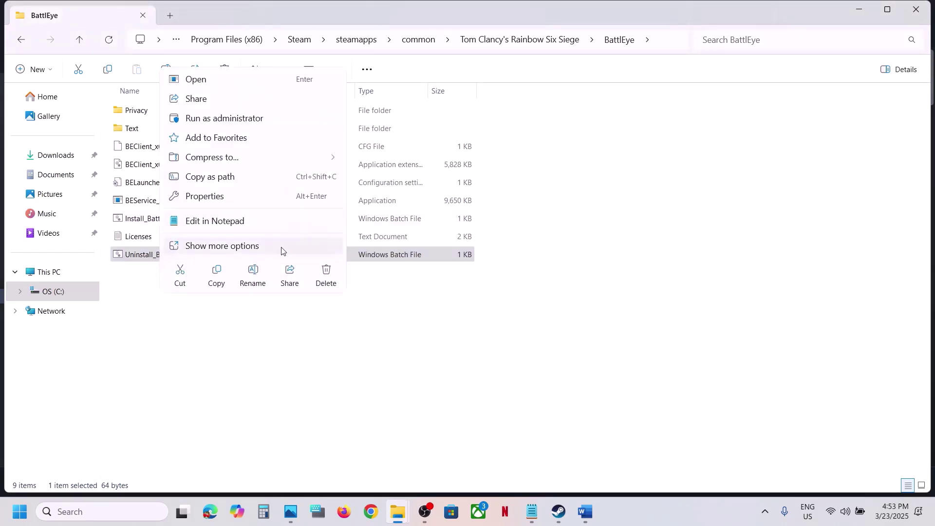
{"action": "left_click", "coordinate": [228, 125]}
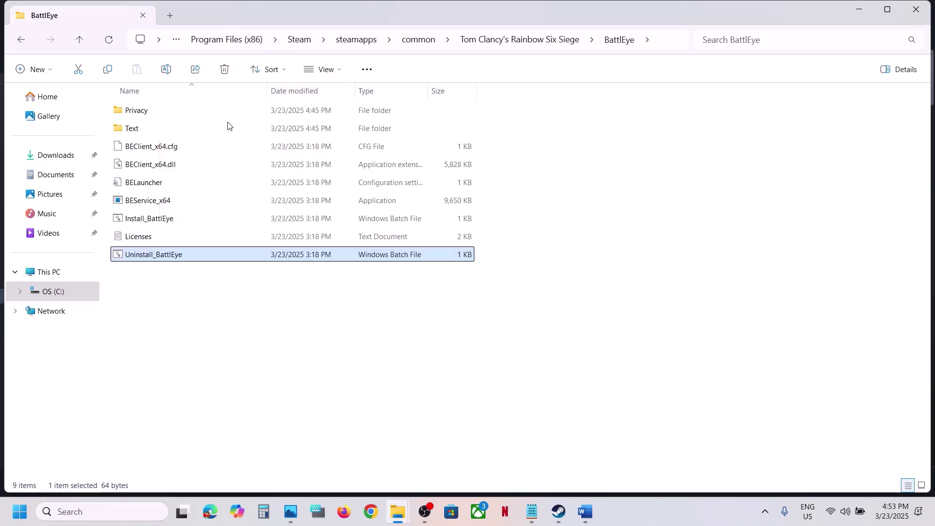
- Return to the Word document and read the Step 5 instruction about running Steam/Ubisoft Connect as an administrator, highlighting its text
{"action": "left_click", "coordinate": [558, 511]}
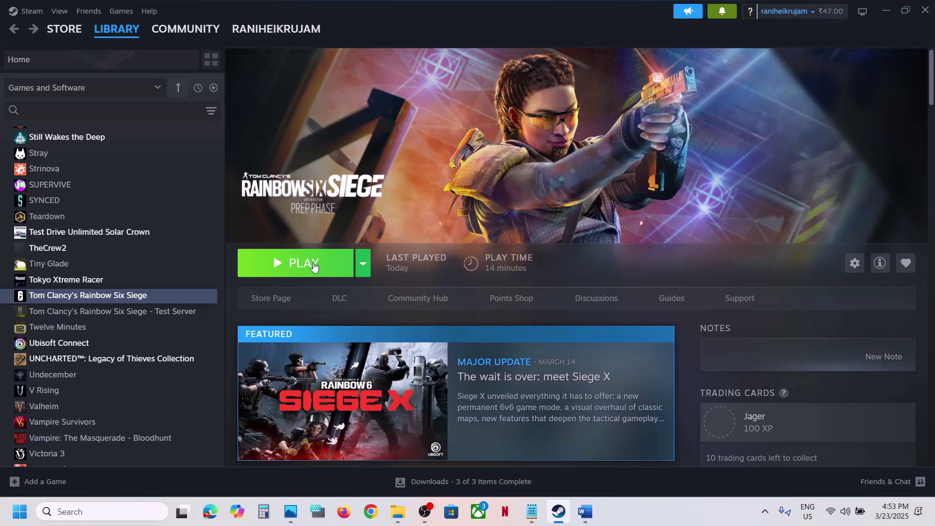
{"action": "left_click", "coordinate": [585, 512]}
{"action": "scroll", "coordinate": [386, 319], "scroll_direction": "down", "scroll_amount": 3}
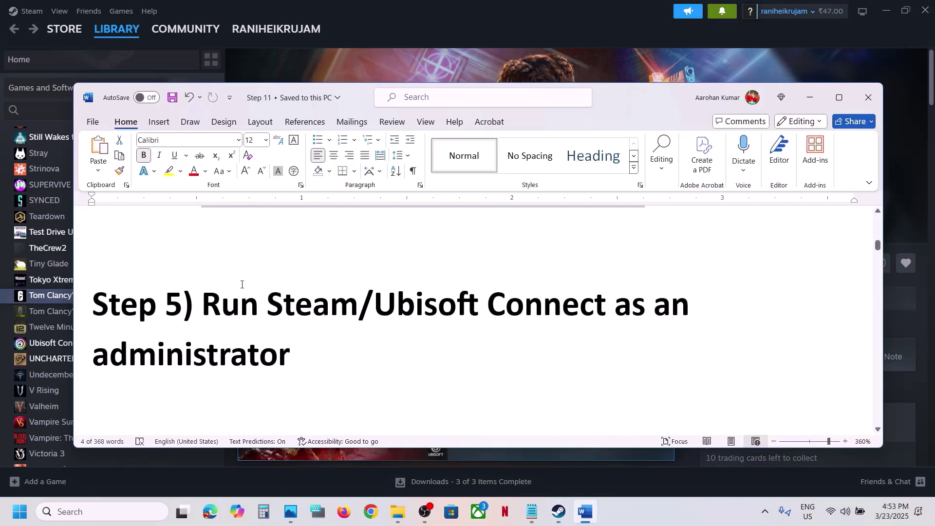
{"action": "left_click_drag", "start_coordinate": [210, 296], "coordinate": [492, 336]}
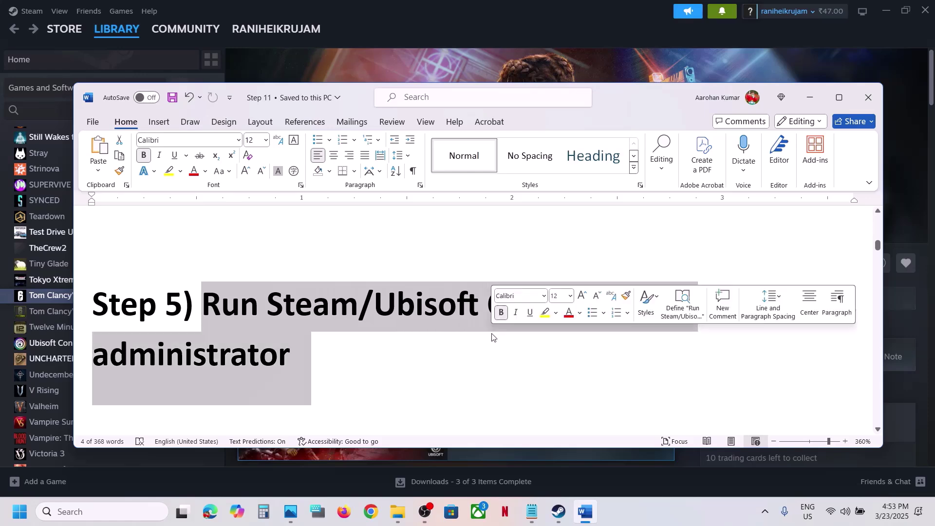
- Switch to Steam, view its exit option, and use Windows search to find Steam and run it as administrator
{"action": "left_click", "coordinate": [374, 56]}
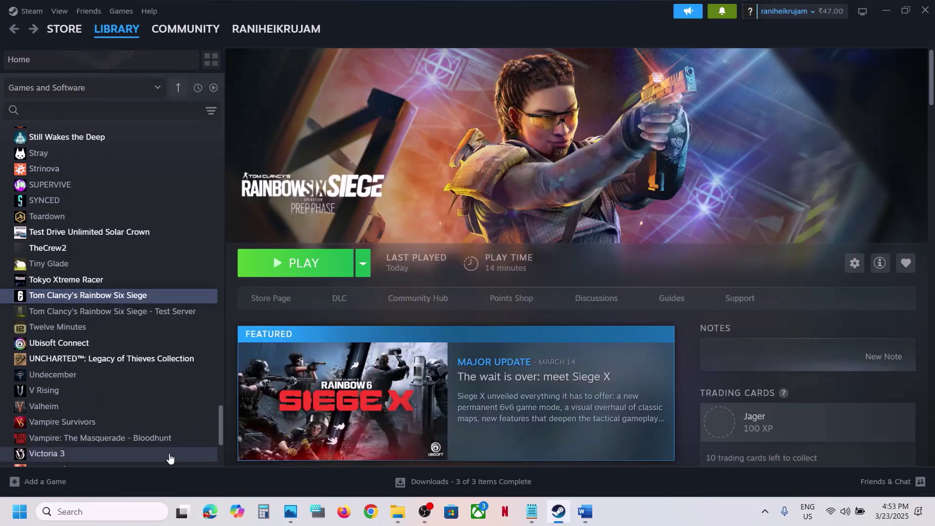
{"action": "left_click", "coordinate": [30, 11]}
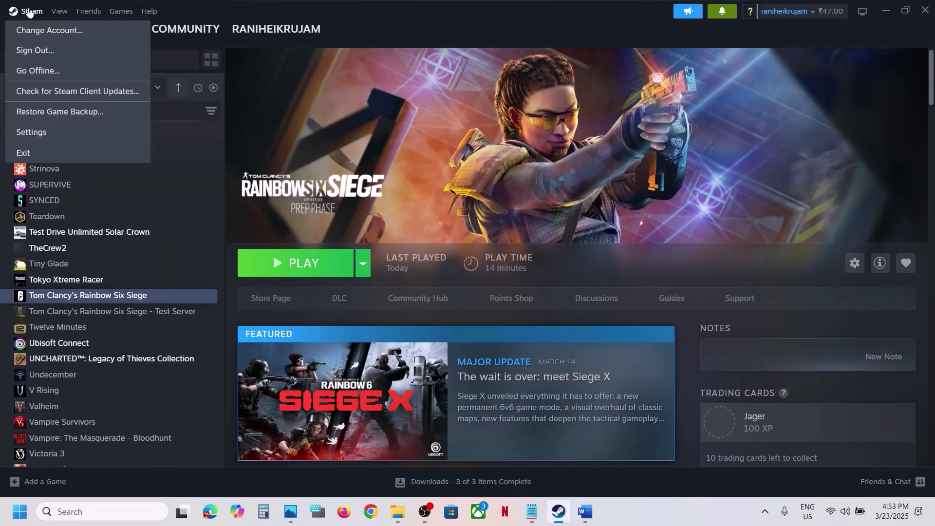
{"action": "left_click", "coordinate": [76, 510]}
{"action": "type", "text": "steam"}
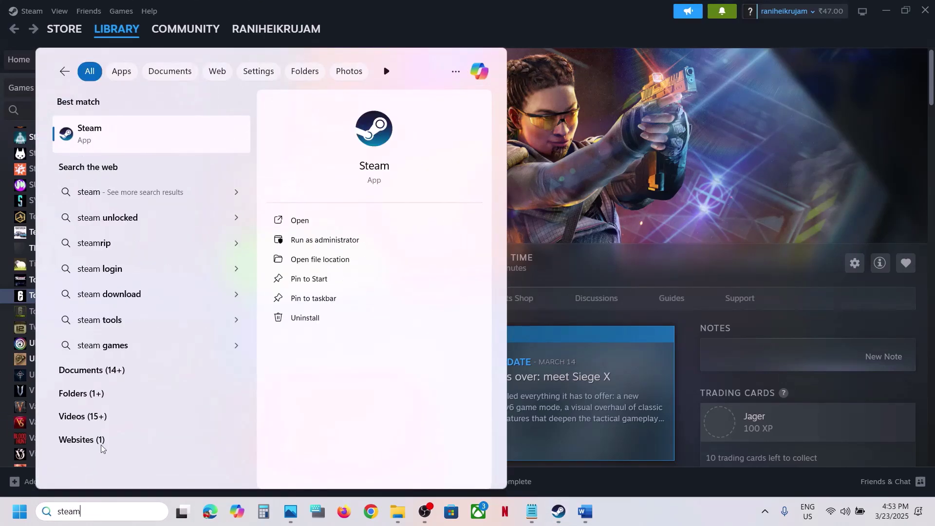
{"action": "right_click", "coordinate": [169, 140]}
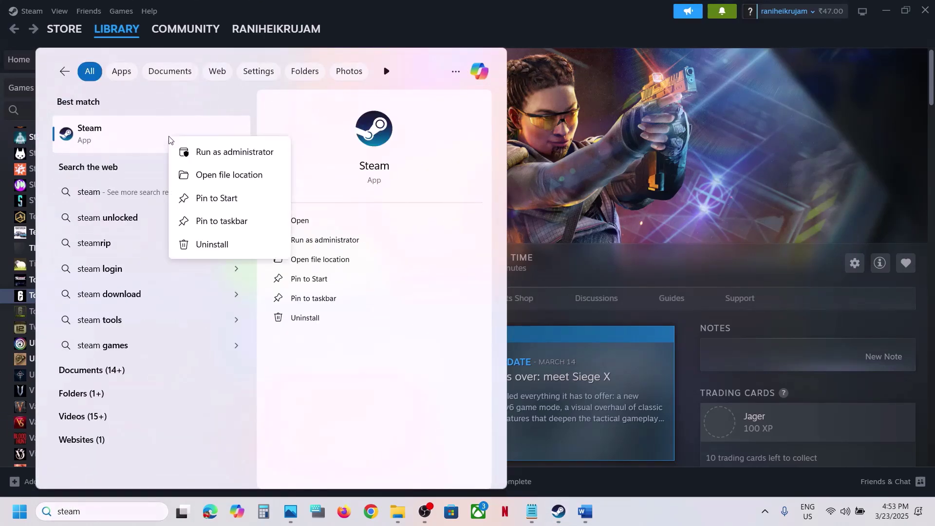
{"action": "left_click", "coordinate": [243, 152]}
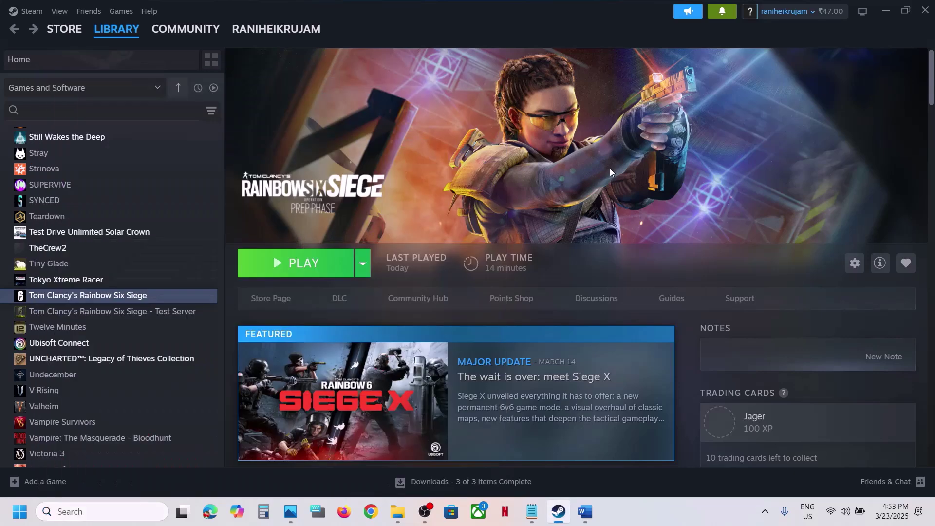
- Search Windows for Ubisoft Connect, view its option to run as administrator, and close the search
{"action": "left_click", "coordinate": [65, 511]}
{"action": "type", "text": "u"}
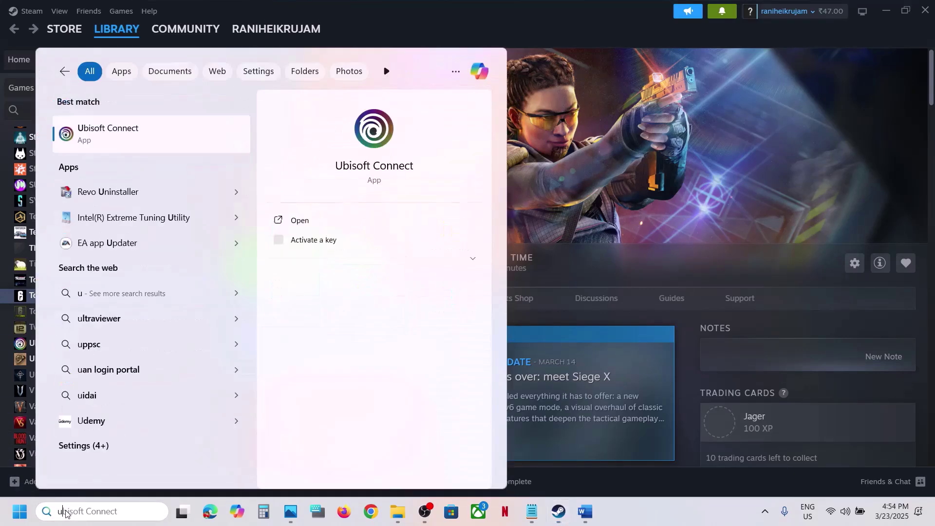
{"action": "type", "text": "bisoft"}
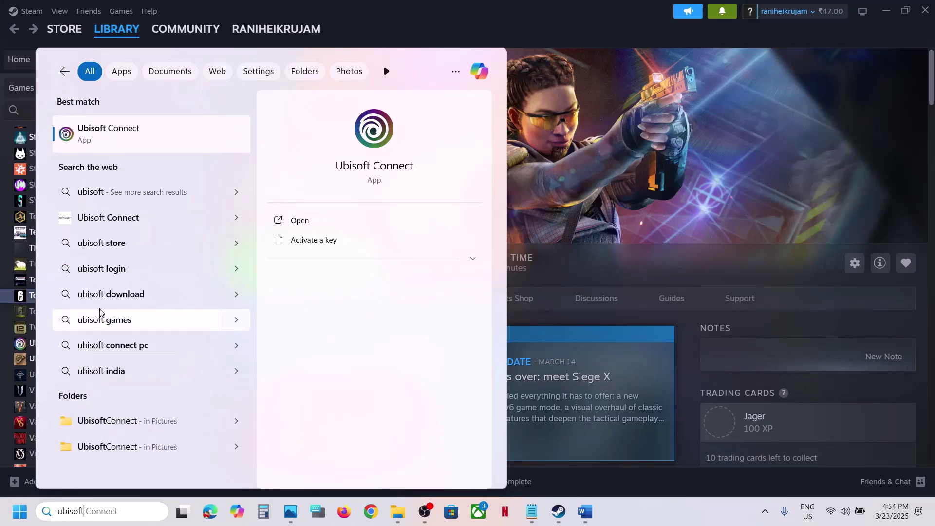
{"action": "right_click", "coordinate": [121, 128]}
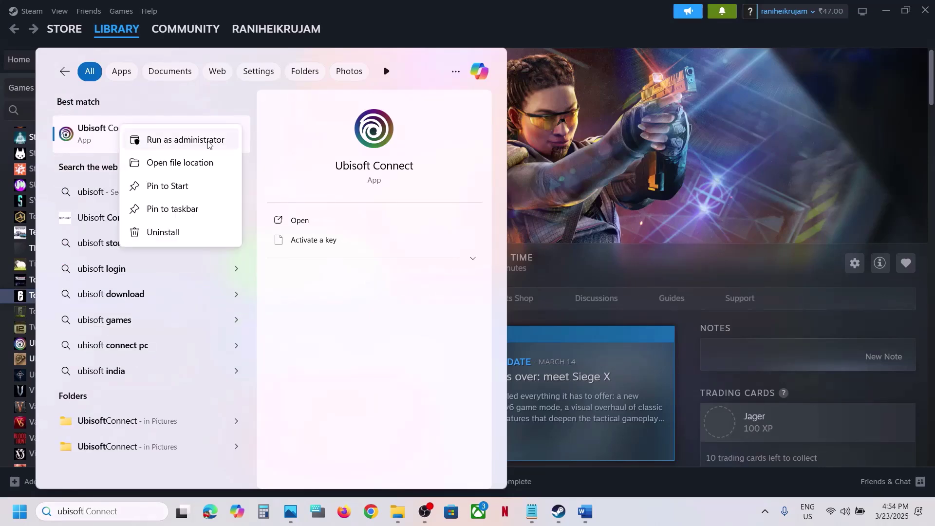
{"action": "left_click", "coordinate": [627, 164]}
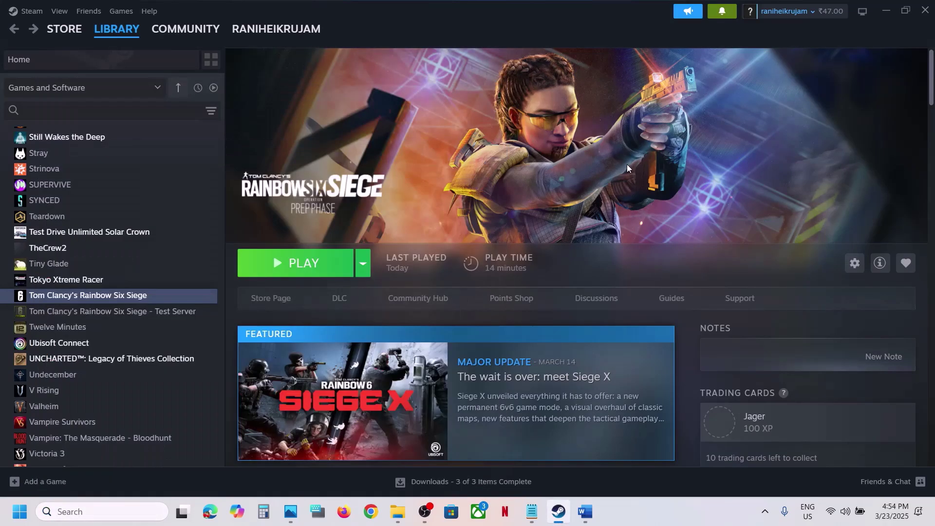
- Switch to the Word document and read the Step 6 instruction about launching the game from Ubisoft Connect, highlighting its text
{"action": "left_click", "coordinate": [581, 520]}
{"action": "scroll", "coordinate": [373, 386], "scroll_direction": "down", "scroll_amount": 5}
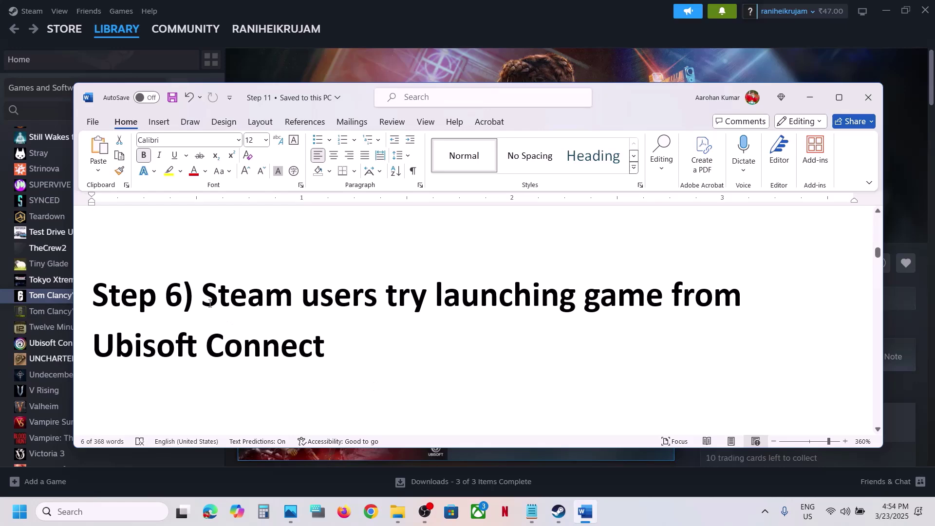
{"action": "left_click", "coordinate": [390, 360], "text": "shift"}
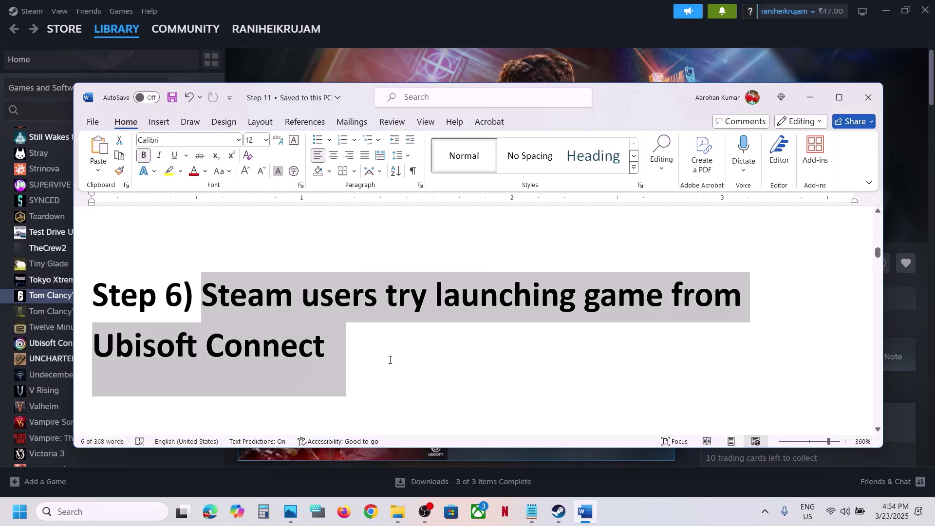
- Switch to Steam, check the hidden system tray icons, and search Windows for Ubisoft Connect, closing the results without launching it
{"action": "left_click", "coordinate": [459, 58]}
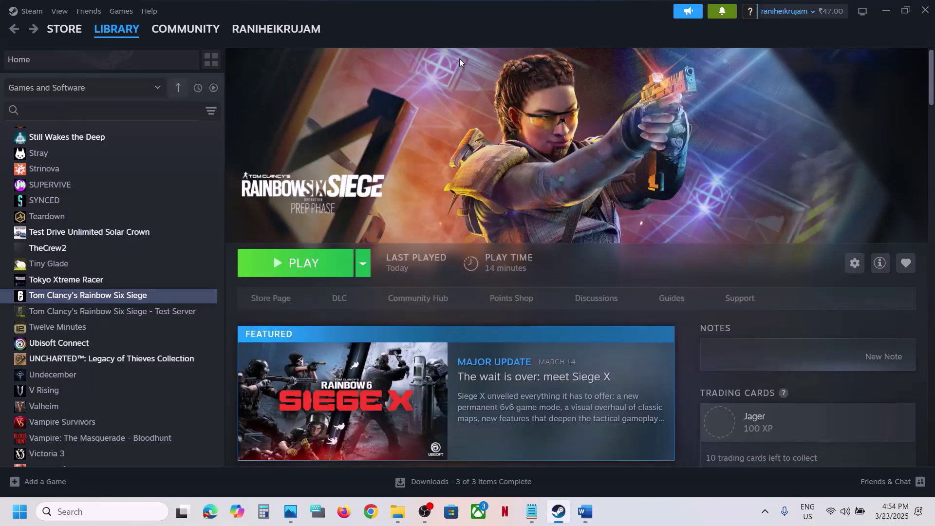
{"action": "left_click", "coordinate": [765, 517]}
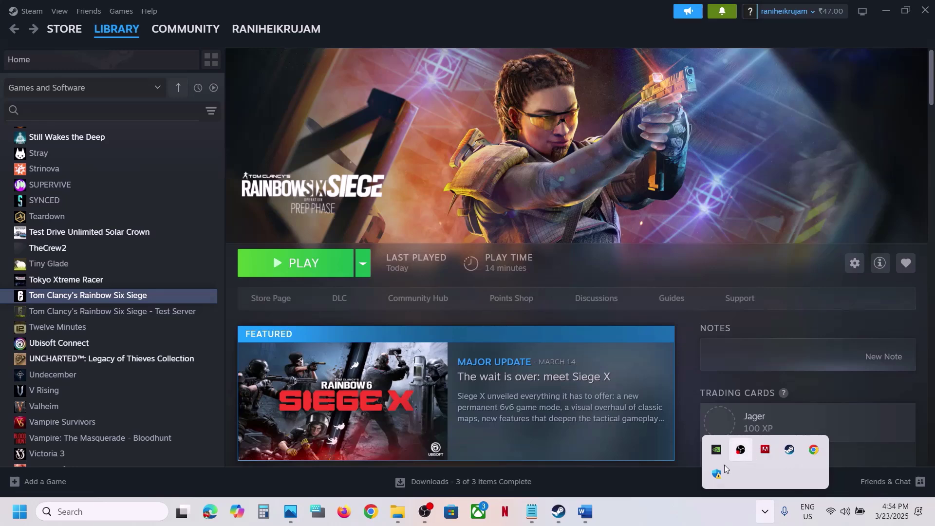
{"action": "left_click", "coordinate": [662, 522]}
{"action": "left_click", "coordinate": [73, 514]}
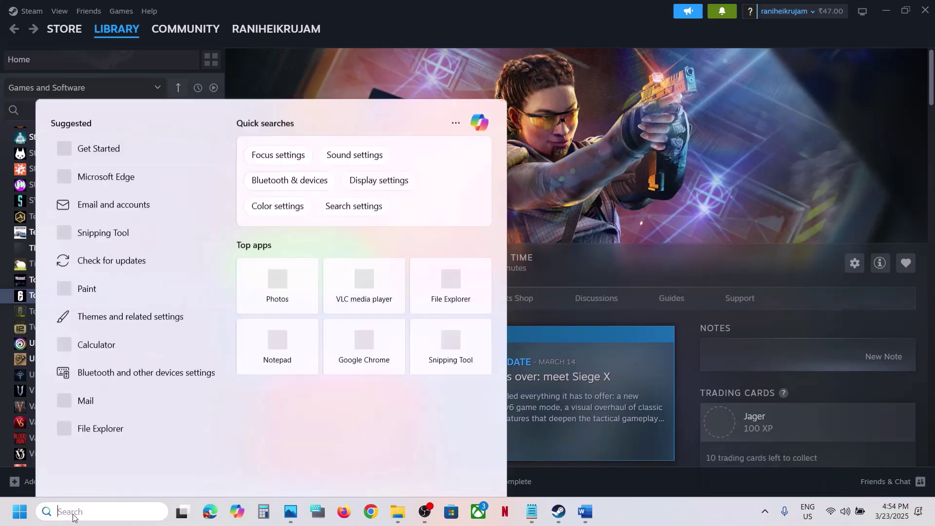
{"action": "type", "text": "ubi"}
{"action": "left_click", "coordinate": [718, 112]}
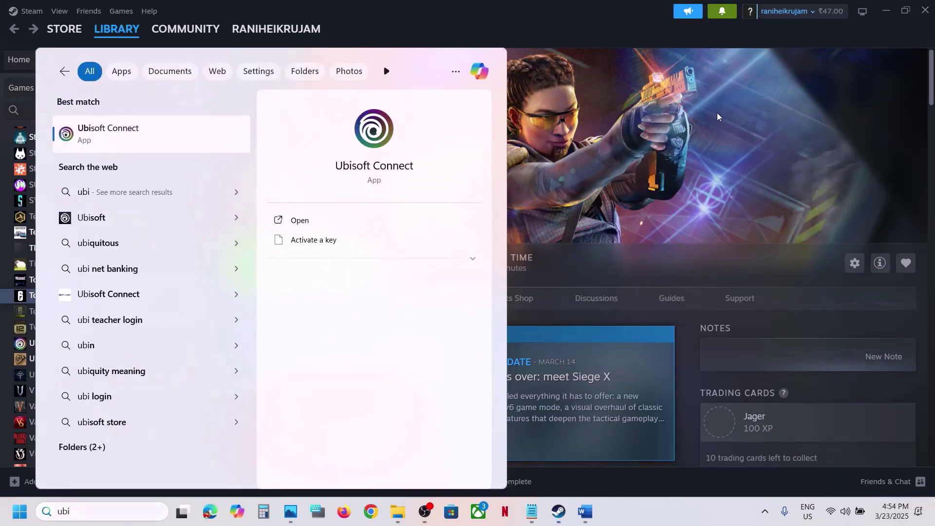
- Return to the Word document and read the Step 7 instruction, highlighting the words "download cache"
{"action": "left_click", "coordinate": [589, 512]}
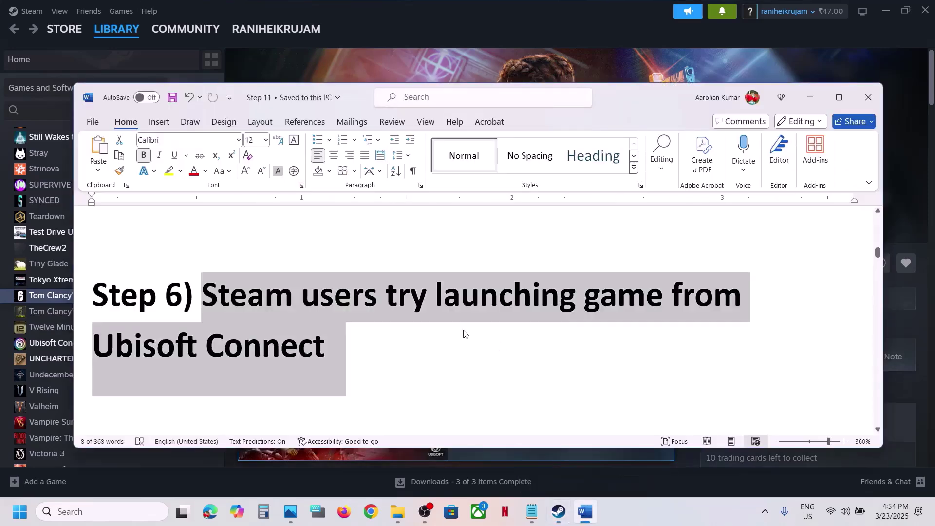
{"action": "scroll", "coordinate": [464, 330], "scroll_direction": "down", "scroll_amount": 5}
{"action": "left_click", "coordinate": [256, 252]}
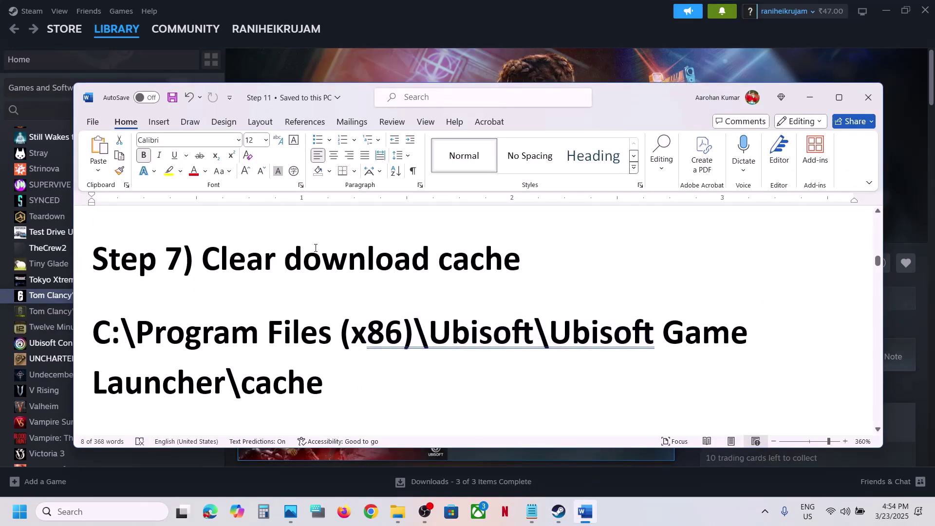
{"action": "left_click_drag", "start_coordinate": [315, 248], "coordinate": [543, 237]}
- Start clearing the download cache from Steam's Downloads settings, and cancel at the confirmation
{"action": "left_click", "coordinate": [401, 28]}
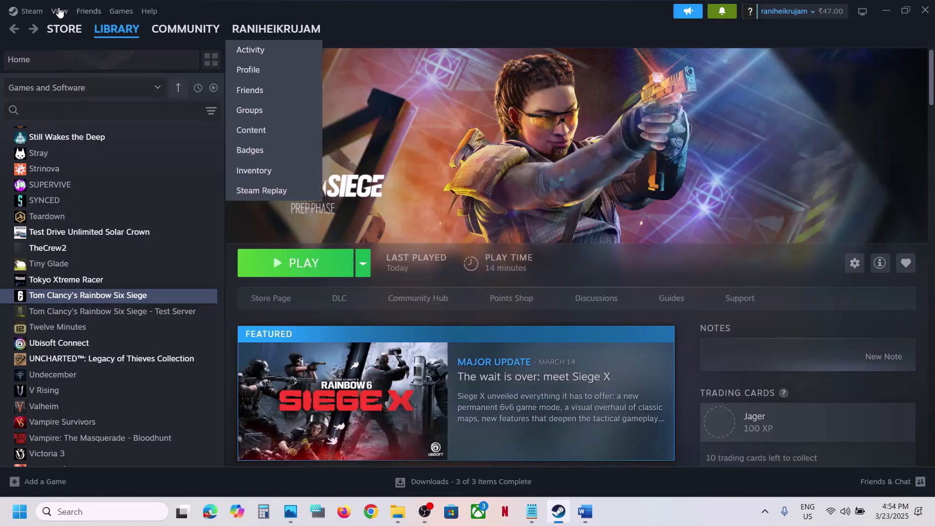
{"action": "left_click", "coordinate": [31, 10]}
{"action": "left_click", "coordinate": [47, 140]}
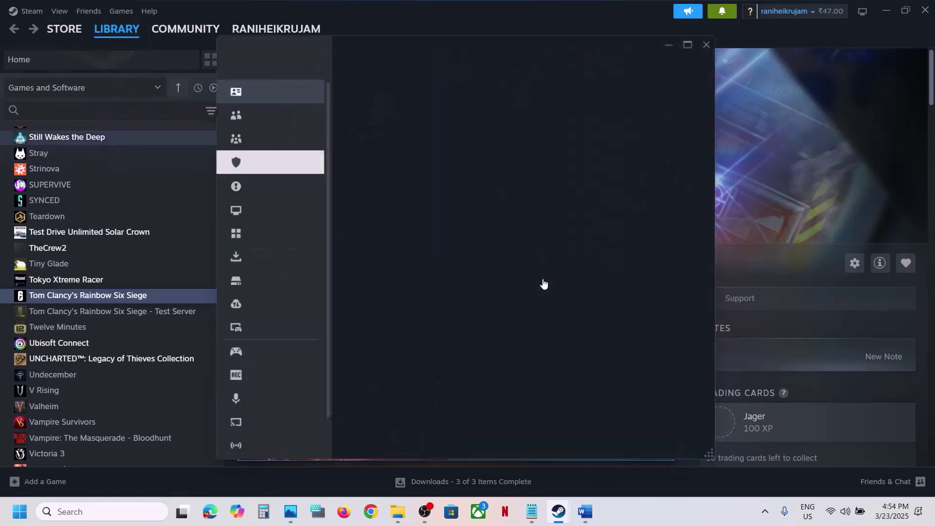
{"action": "left_click", "coordinate": [283, 265]}
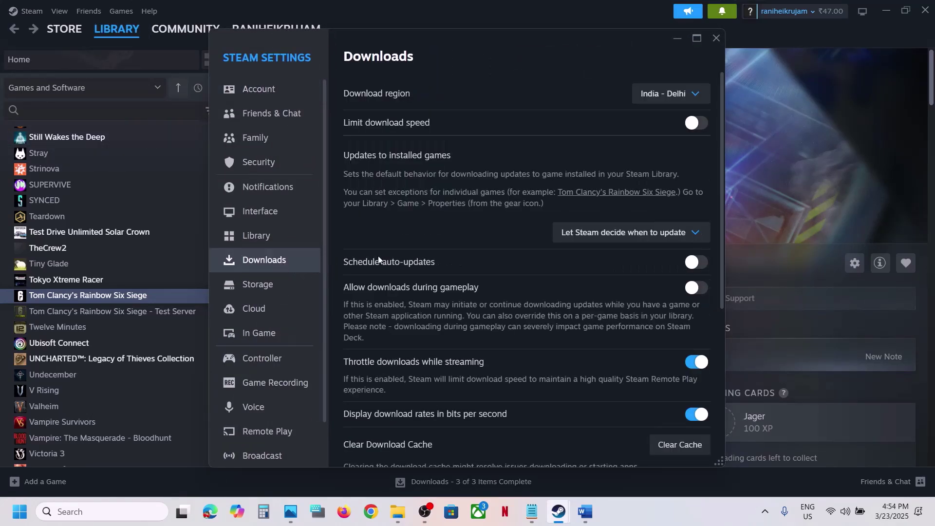
{"action": "scroll", "coordinate": [626, 328], "scroll_direction": "down", "scroll_amount": 3}
{"action": "left_click", "coordinate": [683, 326]}
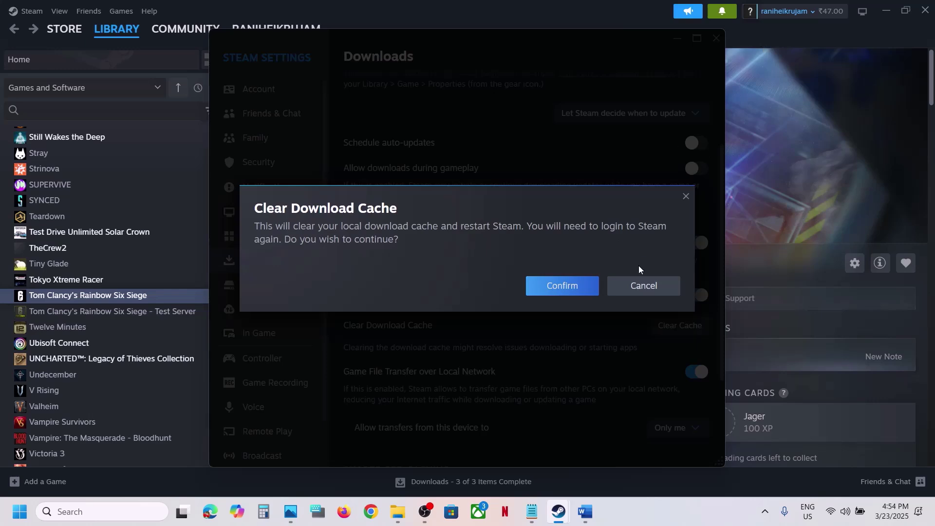
{"action": "left_click", "coordinate": [637, 286]}
{"action": "left_click", "coordinate": [761, 192]}
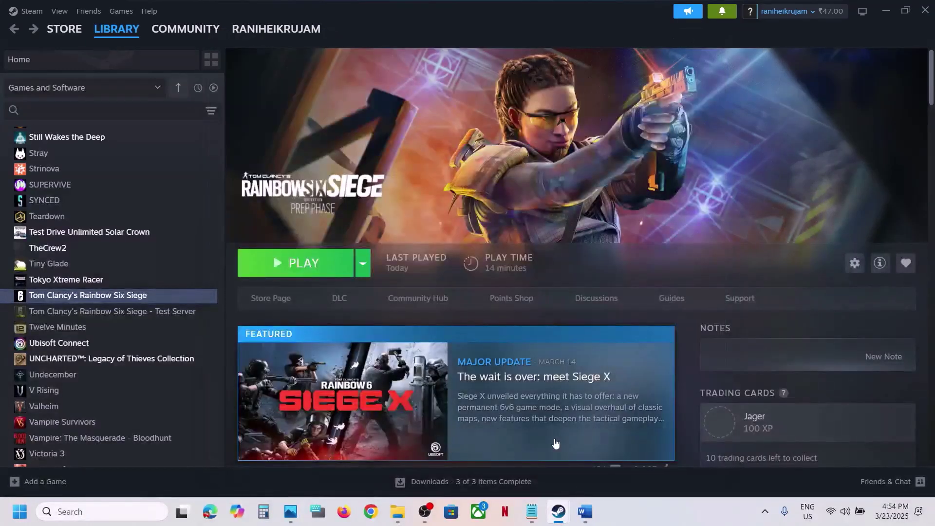
- Check the cache path in the Word document and open C:\Program Files (x86)\Ubisoft\Ubisoft Game Launcher in File Explorer
{"action": "left_click", "coordinate": [586, 514]}
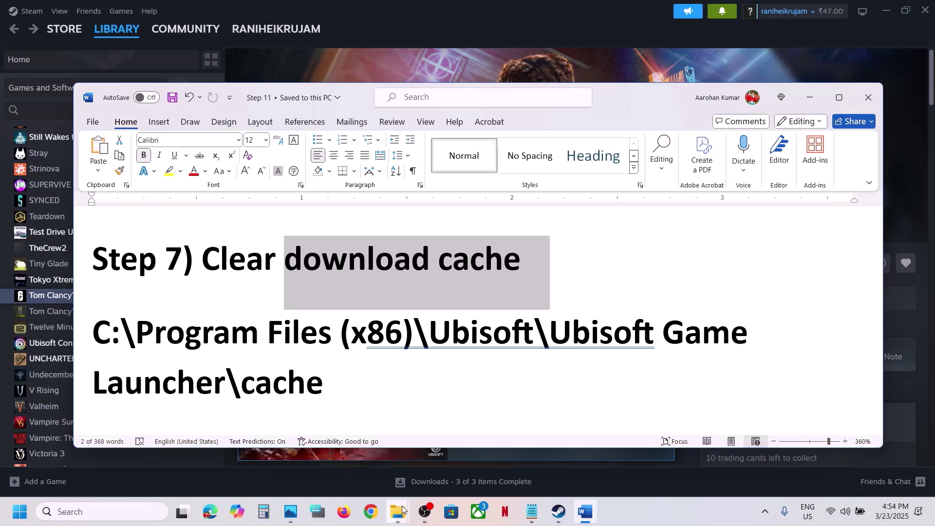
{"action": "mouse_move", "coordinate": [402, 510]}
{"action": "left_click", "coordinate": [524, 458]}
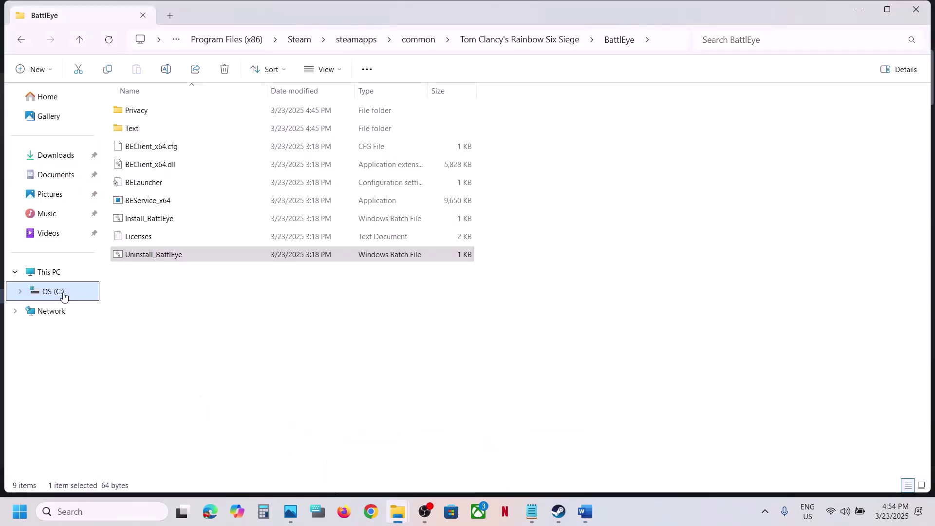
{"action": "left_click", "coordinate": [54, 271]}
{"action": "double_click", "coordinate": [210, 115]}
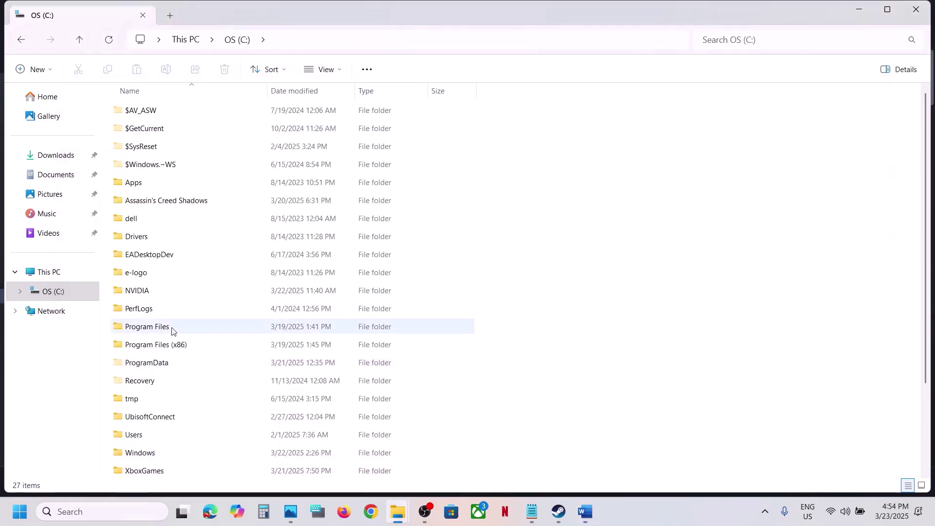
{"action": "double_click", "coordinate": [168, 343]}
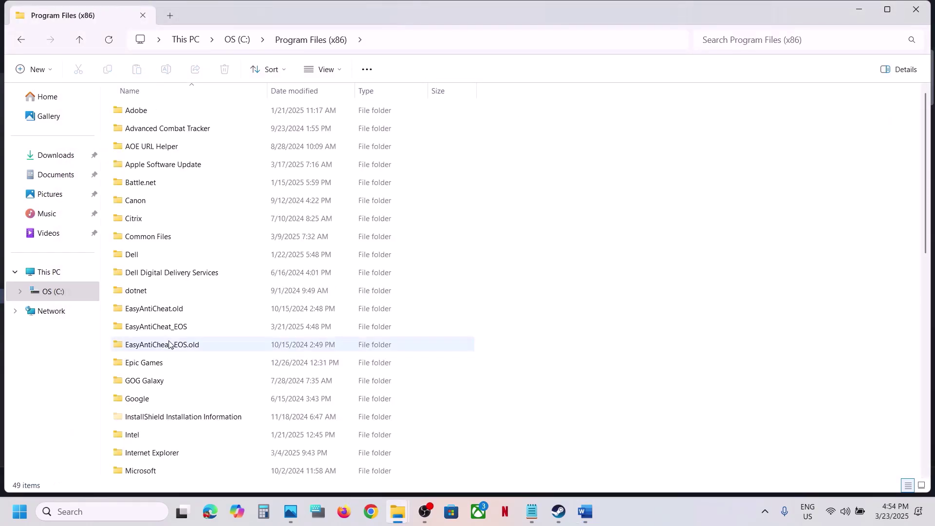
{"action": "scroll", "coordinate": [178, 326], "scroll_direction": "down", "scroll_amount": 8}
{"action": "scroll", "coordinate": [178, 326], "scroll_direction": "down", "scroll_amount": 1}
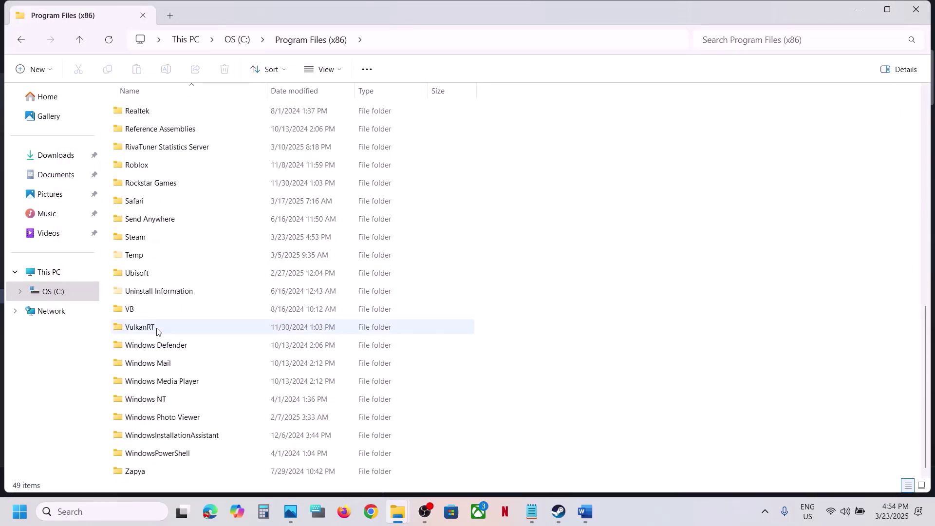
{"action": "double_click", "coordinate": [142, 273]}
{"action": "double_click", "coordinate": [160, 113]}
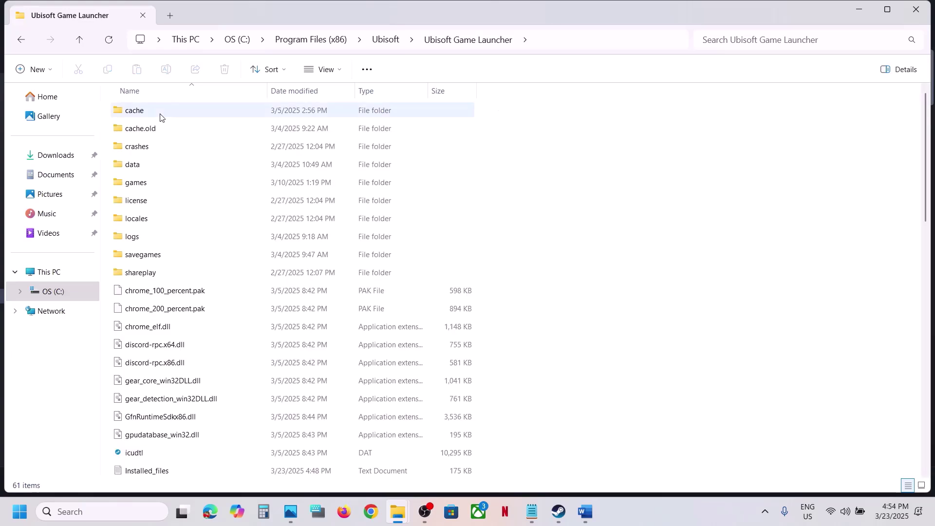
- Select the cache folder in Ubisoft Game Launcher and view its delete option
{"action": "left_click", "coordinate": [153, 115]}
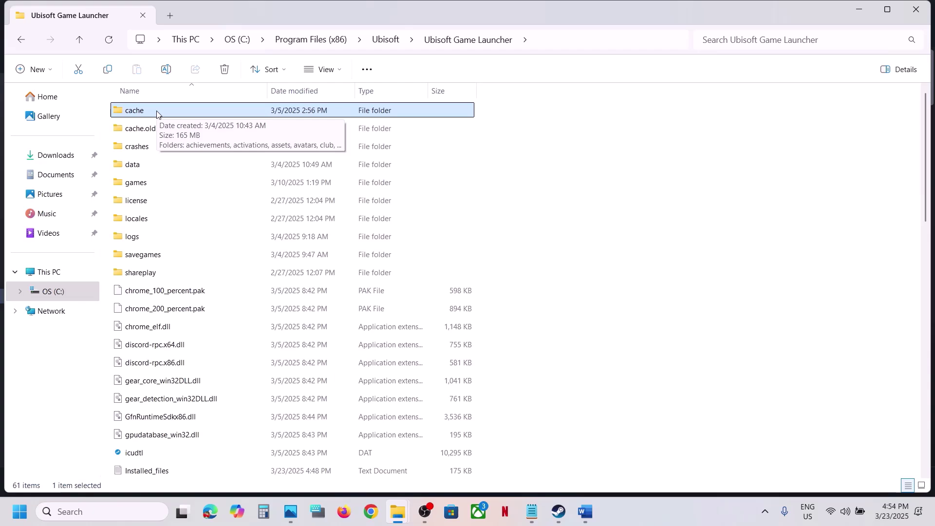
{"action": "right_click", "coordinate": [156, 114]}
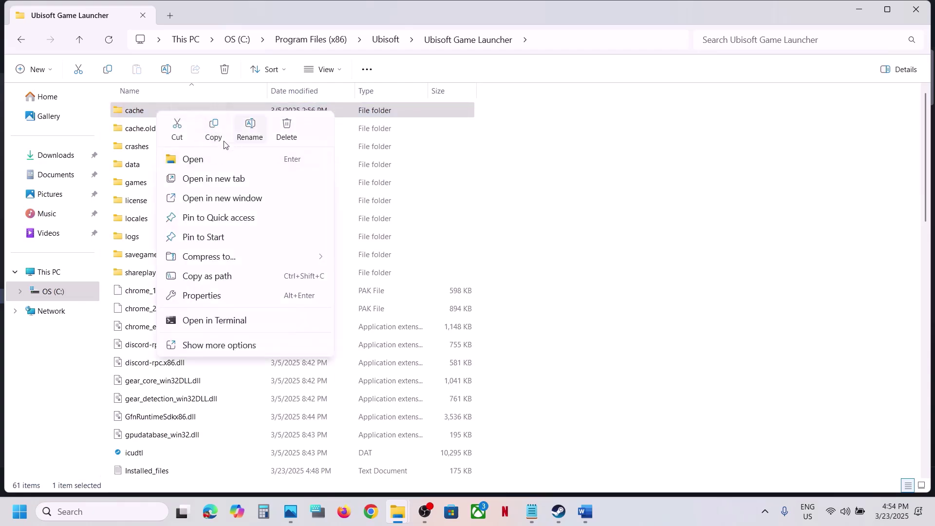
{"action": "right_click", "coordinate": [136, 111]}
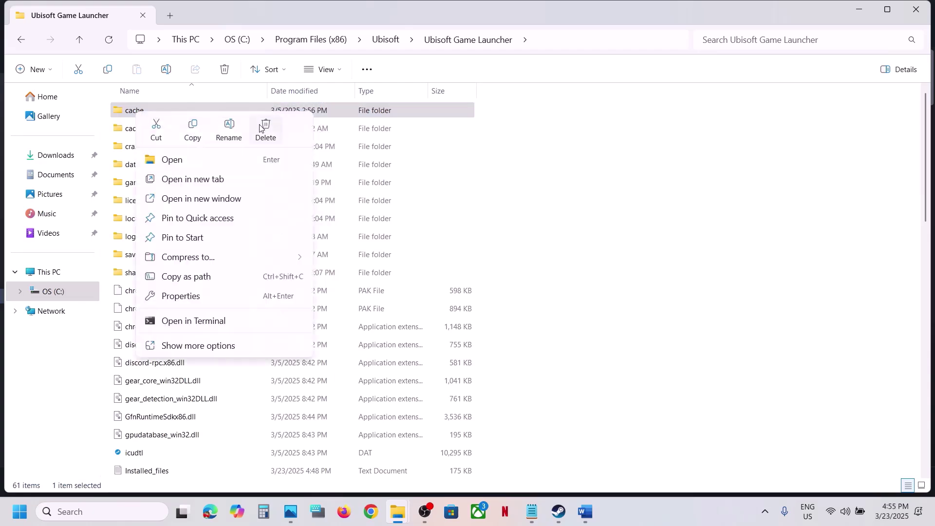
- Switch to the Word document and read the Step 8 instruction, highlighting the part about running the game as an administrator
{"action": "left_click", "coordinate": [593, 512]}
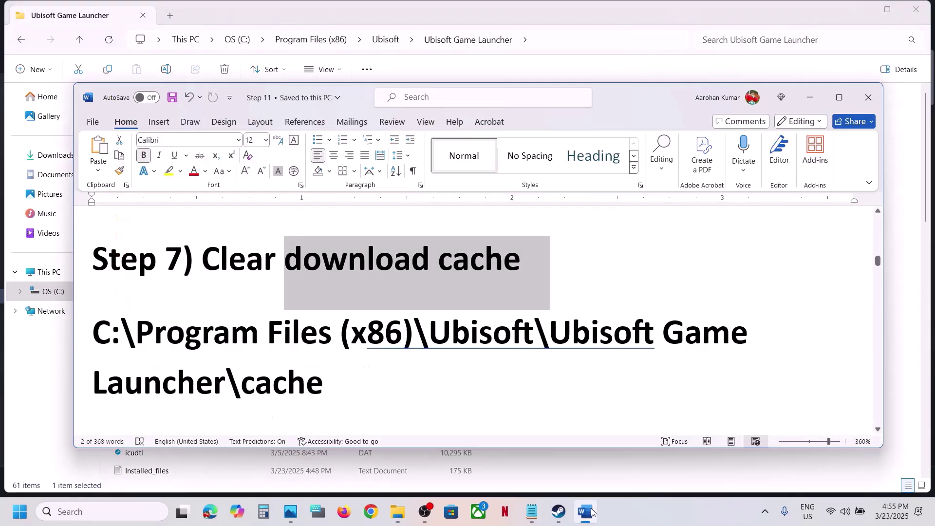
{"action": "scroll", "coordinate": [347, 371], "scroll_direction": "down", "scroll_amount": 5}
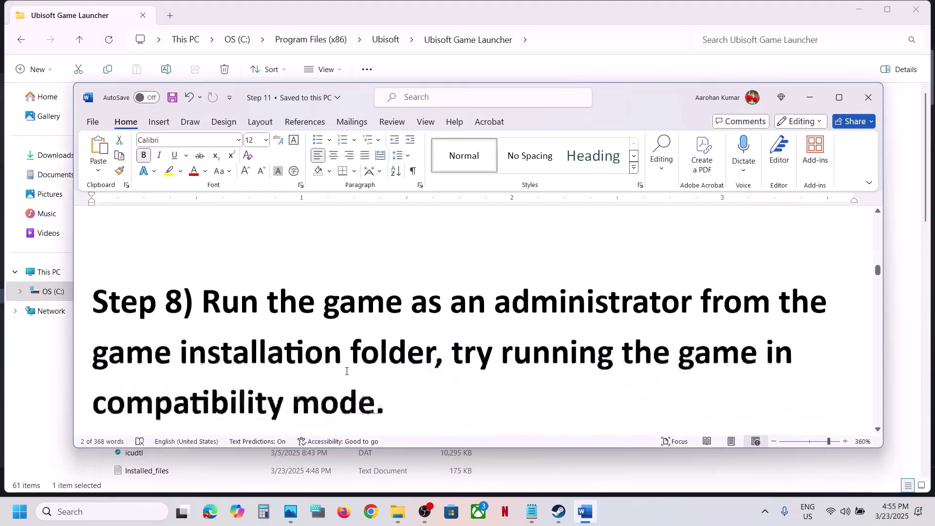
{"action": "left_click_drag", "start_coordinate": [215, 273], "coordinate": [434, 317]}
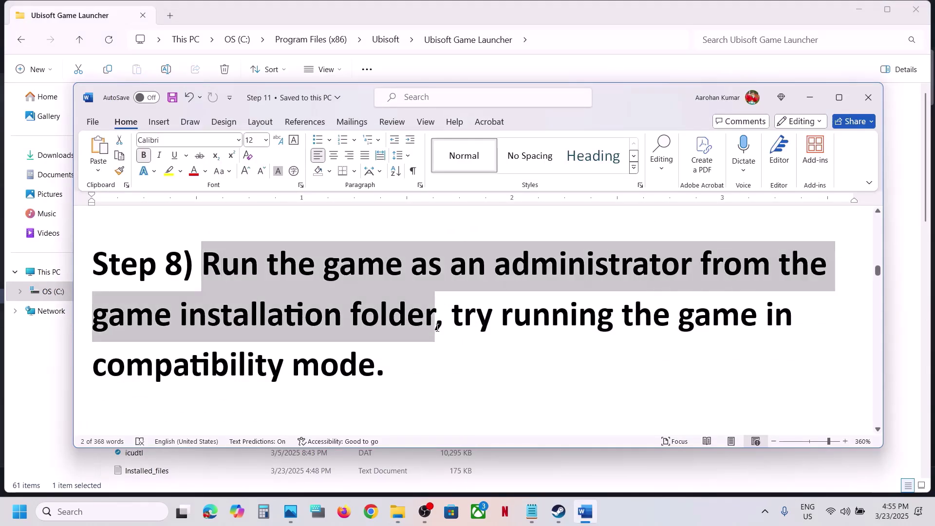
- Switch to Steam and browse the local files of Tom Clancy's Rainbow Six Siege to open its installation folder
{"action": "mouse_move", "coordinate": [559, 511]}
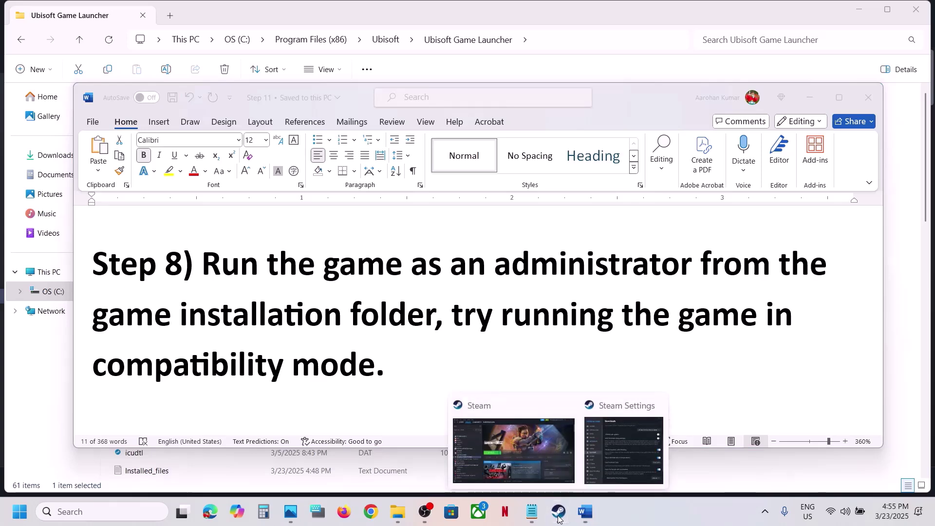
{"action": "left_click", "coordinate": [537, 447]}
{"action": "right_click", "coordinate": [130, 296]}
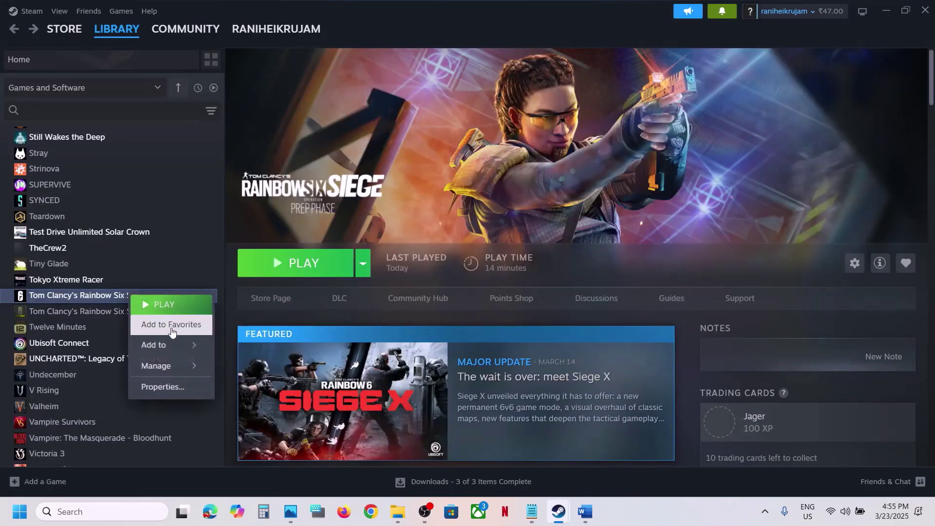
{"action": "mouse_move", "coordinate": [165, 366]}
{"action": "left_click", "coordinate": [258, 389]}
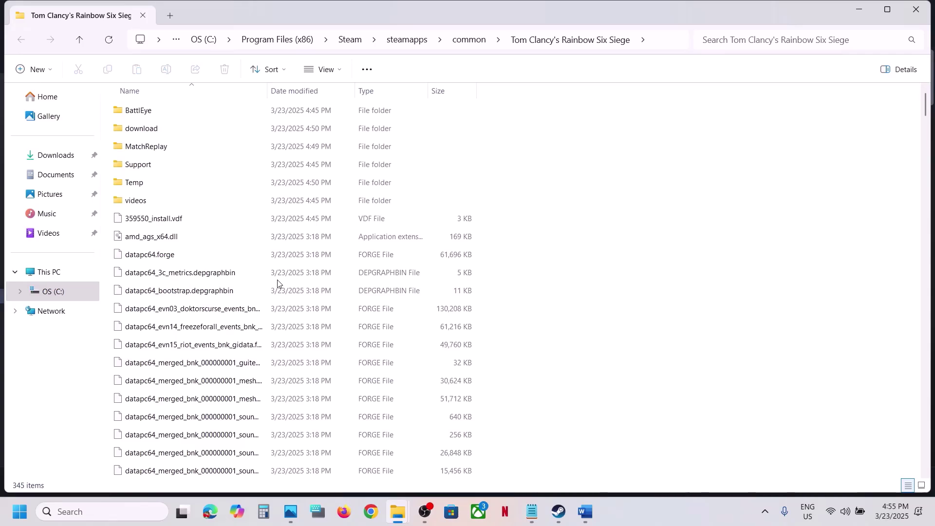
- Find the RainbowSix application in the installation folder and set it to run as an administrator in its compatibility properties
{"action": "scroll", "coordinate": [277, 284], "scroll_direction": "down", "scroll_amount": 20}
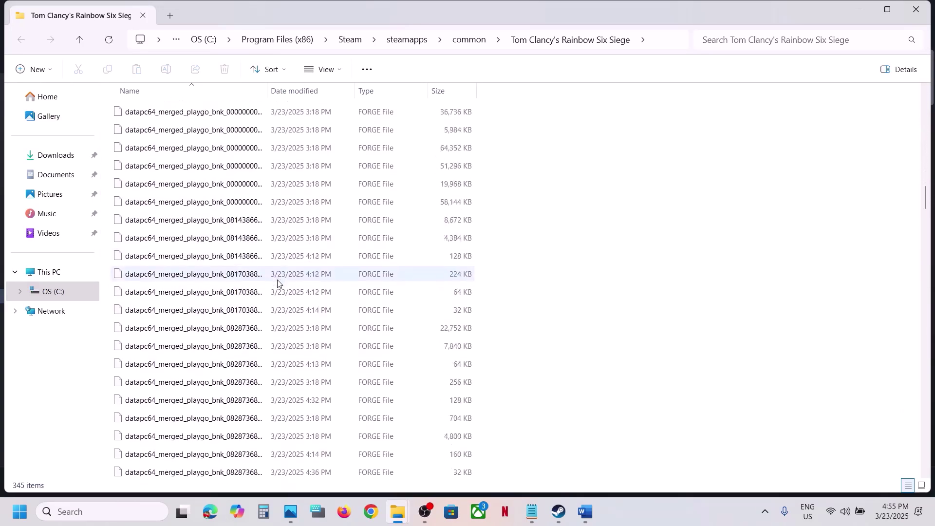
{"action": "scroll", "coordinate": [277, 280], "scroll_direction": "down", "scroll_amount": 20}
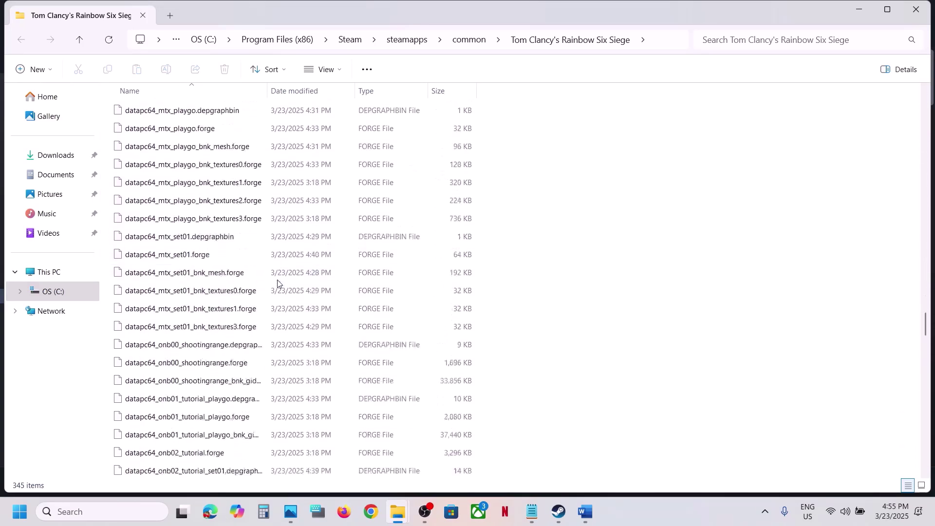
{"action": "scroll", "coordinate": [277, 283], "scroll_direction": "down", "scroll_amount": 20}
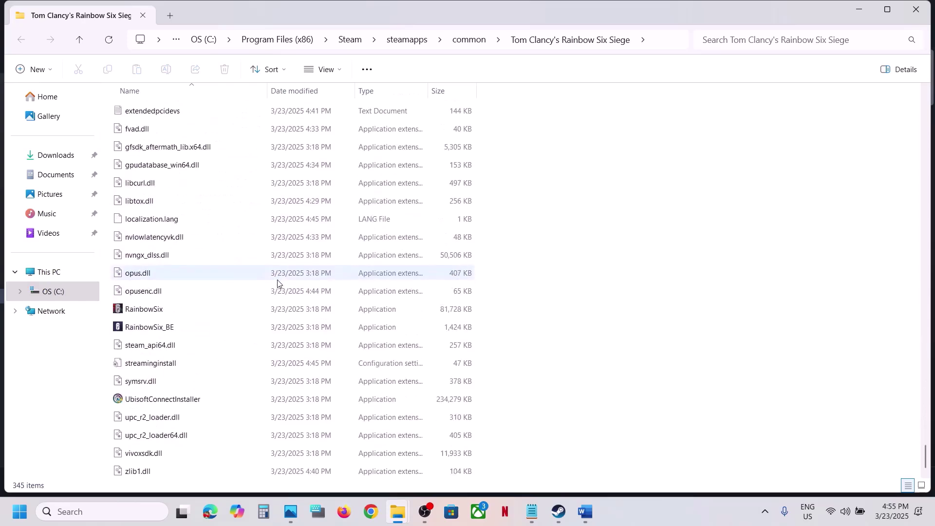
{"action": "left_click", "coordinate": [158, 310]}
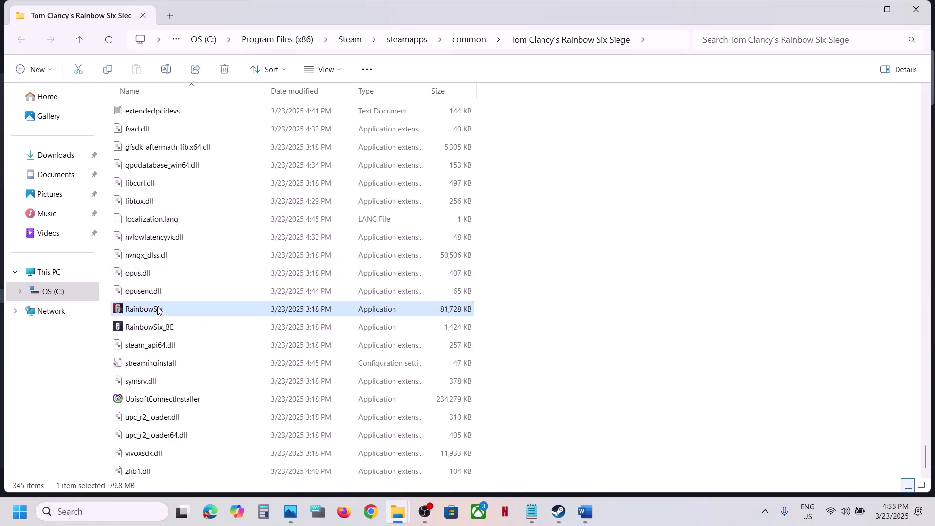
{"action": "right_click", "coordinate": [149, 312]}
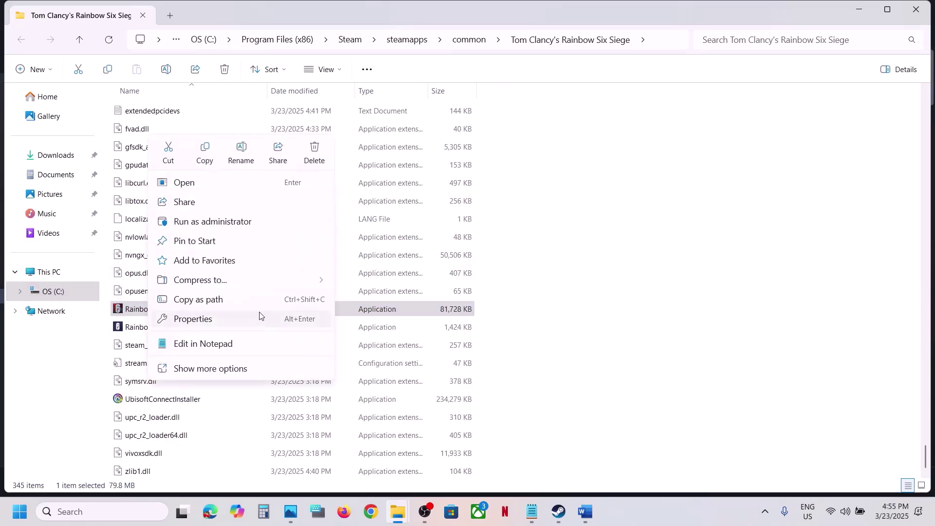
{"action": "left_click", "coordinate": [206, 318]}
{"action": "left_click", "coordinate": [277, 194]}
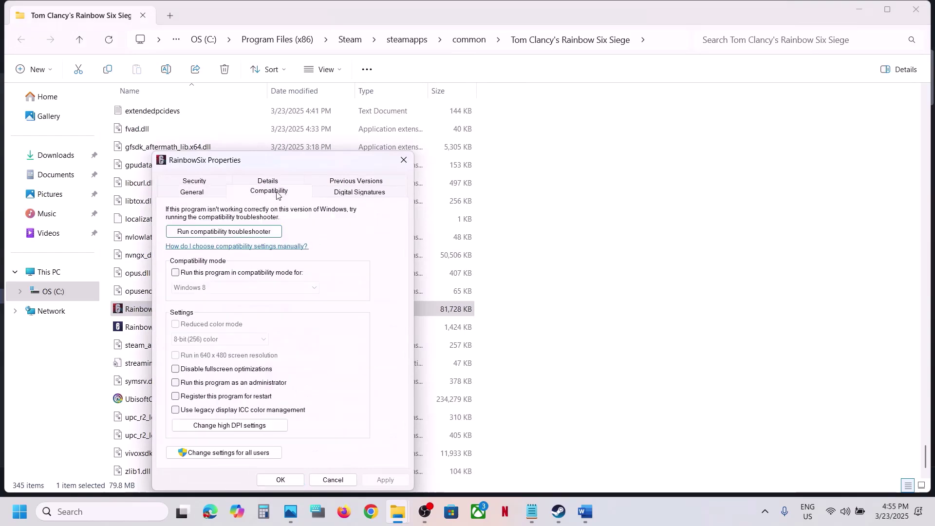
{"action": "left_click", "coordinate": [176, 384]}
{"action": "left_click", "coordinate": [273, 480]}
- Reopen the RainbowSix application's compatibility properties and apply compatibility mode for Windows 8
{"action": "right_click", "coordinate": [148, 311]}
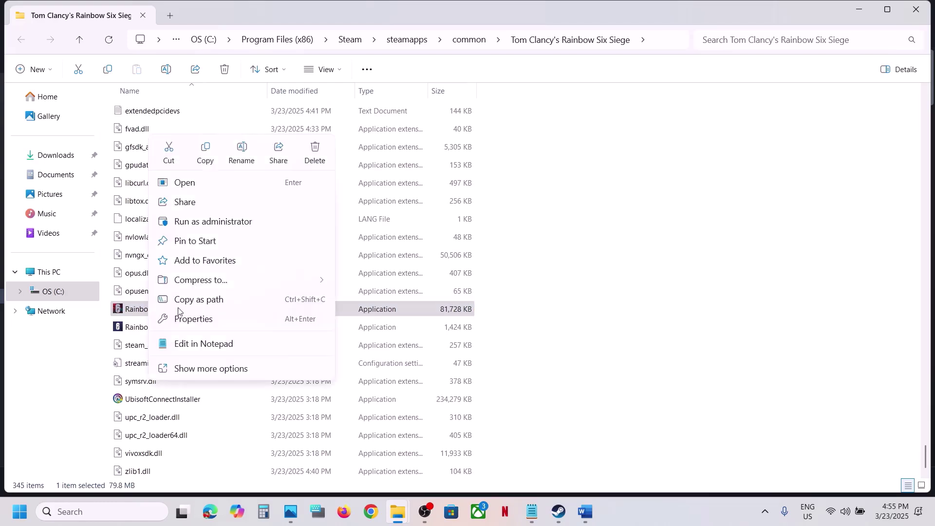
{"action": "left_click", "coordinate": [200, 318]}
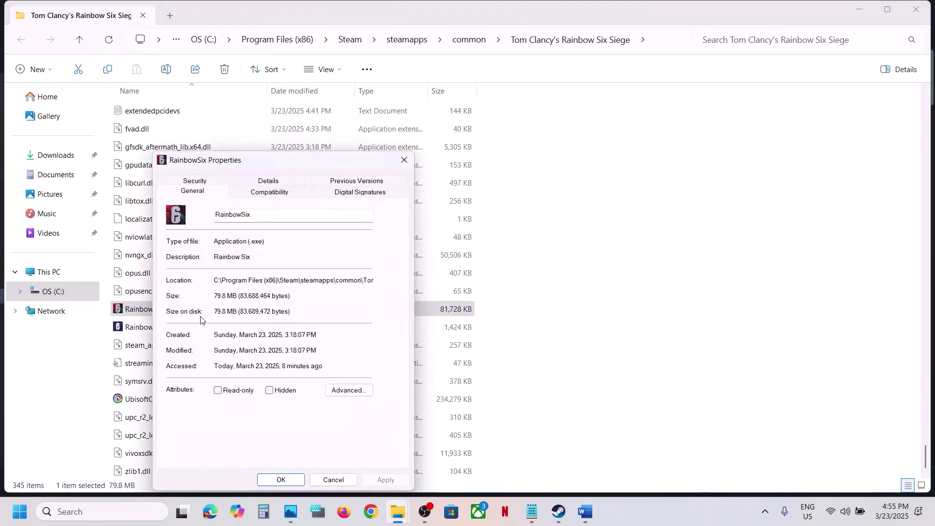
{"action": "left_click", "coordinate": [269, 193]}
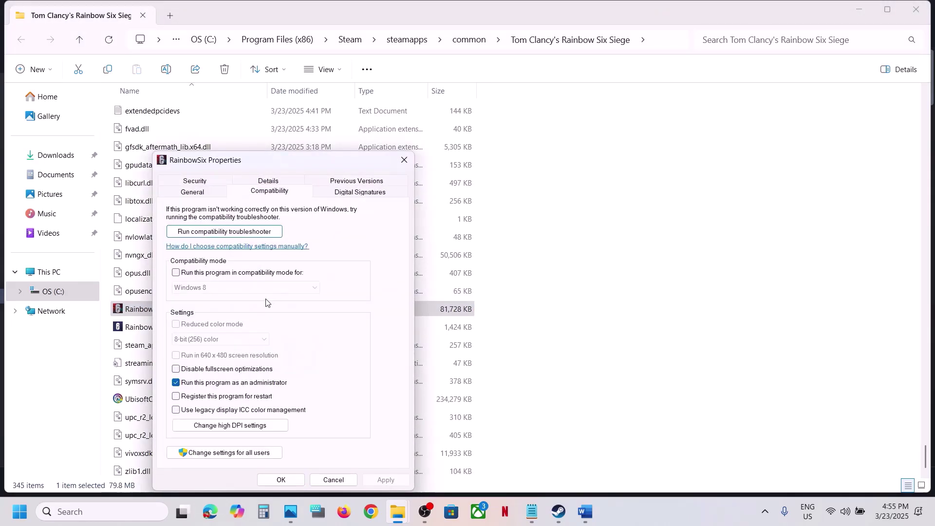
{"action": "left_click", "coordinate": [176, 273]}
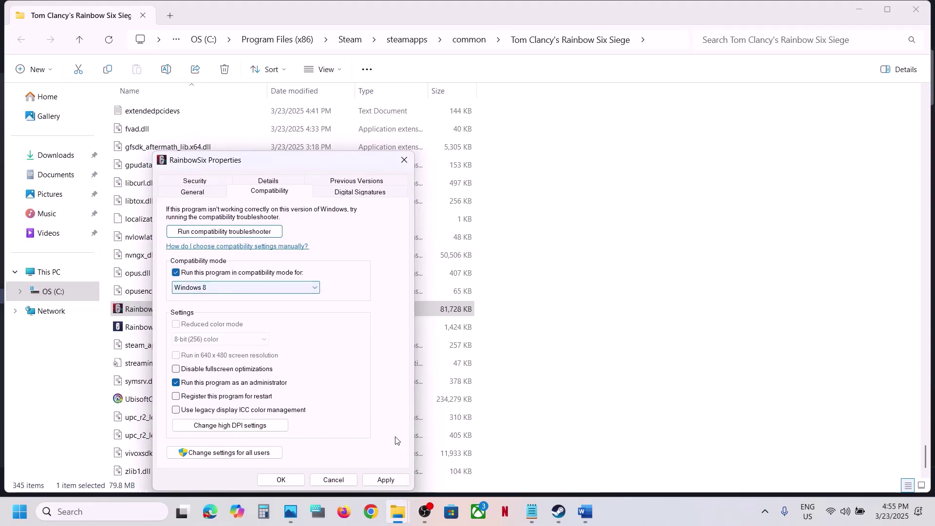
{"action": "left_click", "coordinate": [382, 482]}
- Change RainbowSix's compatibility mode to Windows 7, disable fullscreen optimizations, and save the properties
{"action": "left_click", "coordinate": [238, 287]}
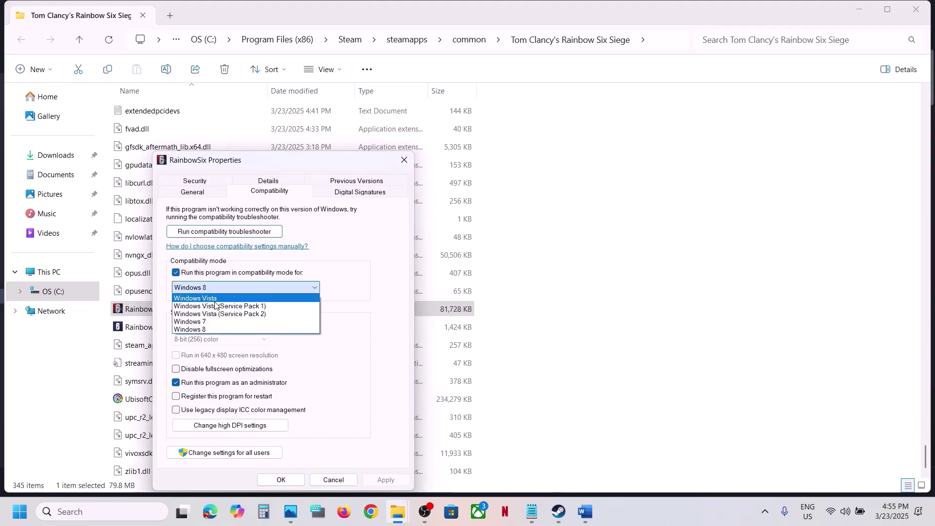
{"action": "left_click", "coordinate": [210, 324]}
{"action": "left_click", "coordinate": [386, 479]}
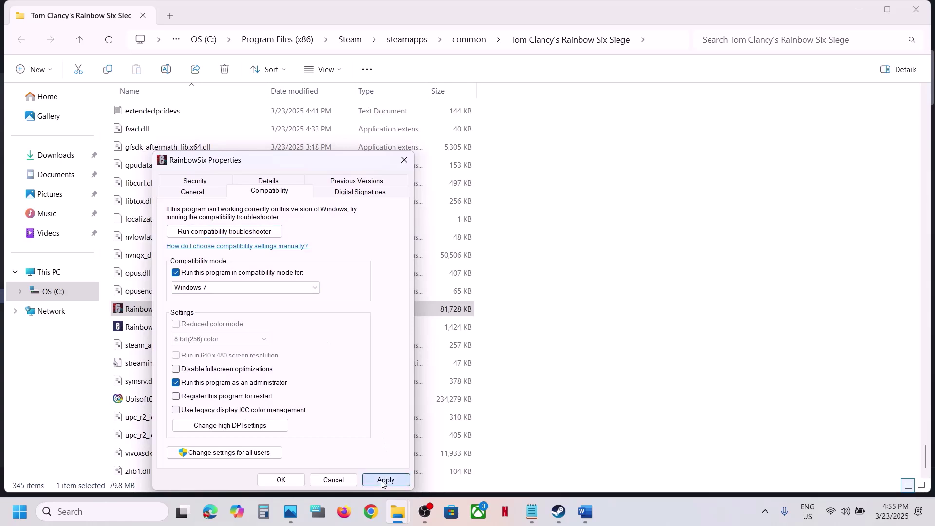
{"action": "left_click", "coordinate": [238, 288]}
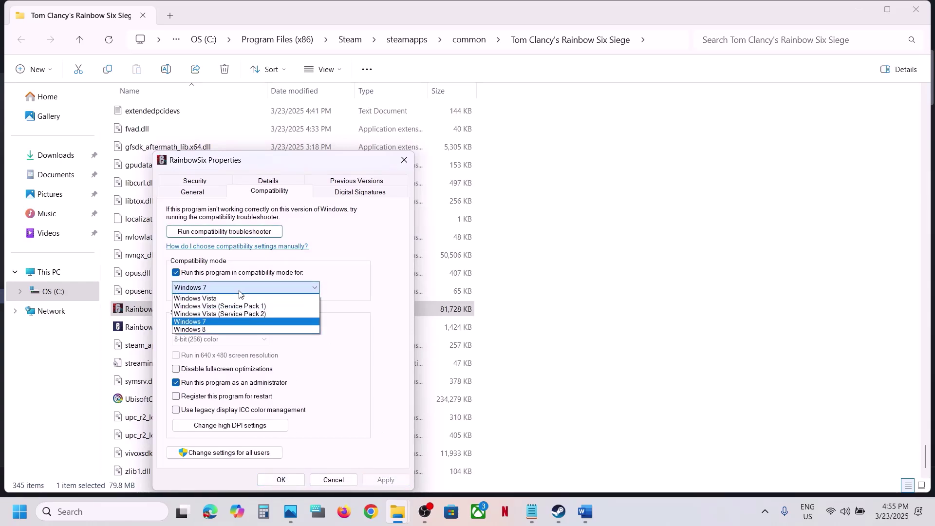
{"action": "left_click", "coordinate": [285, 264]}
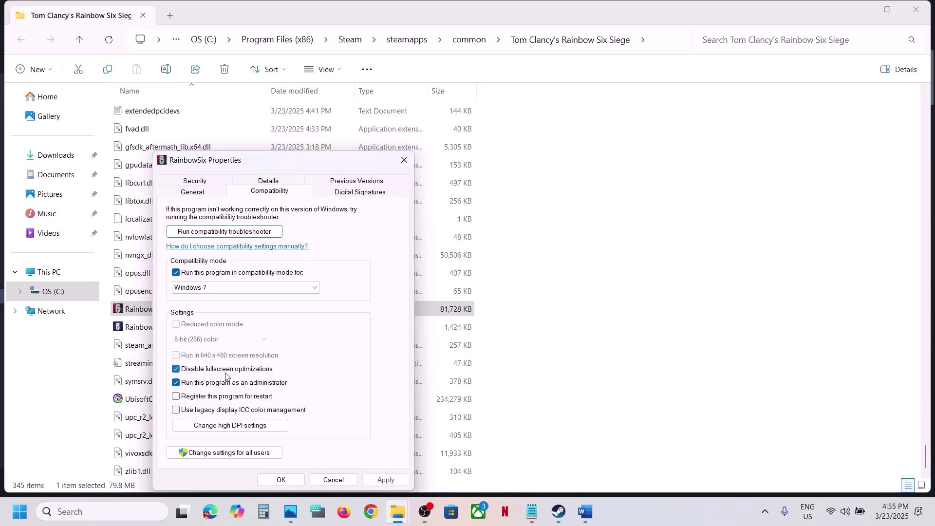
{"action": "left_click", "coordinate": [281, 480]}
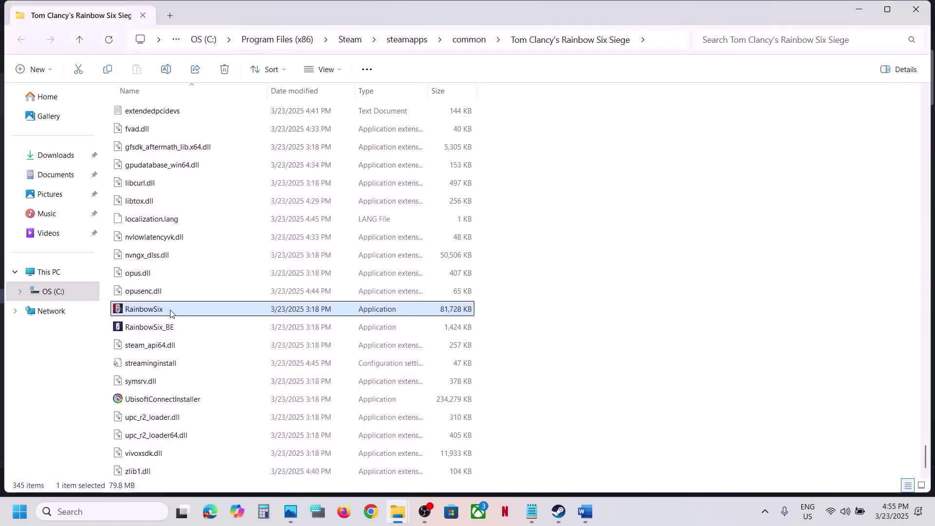
- Turn off RainbowSix's compatibility mode, fullscreen optimization and administrator options in its compatibility properties, and save the changes
{"action": "left_click", "coordinate": [157, 329]}
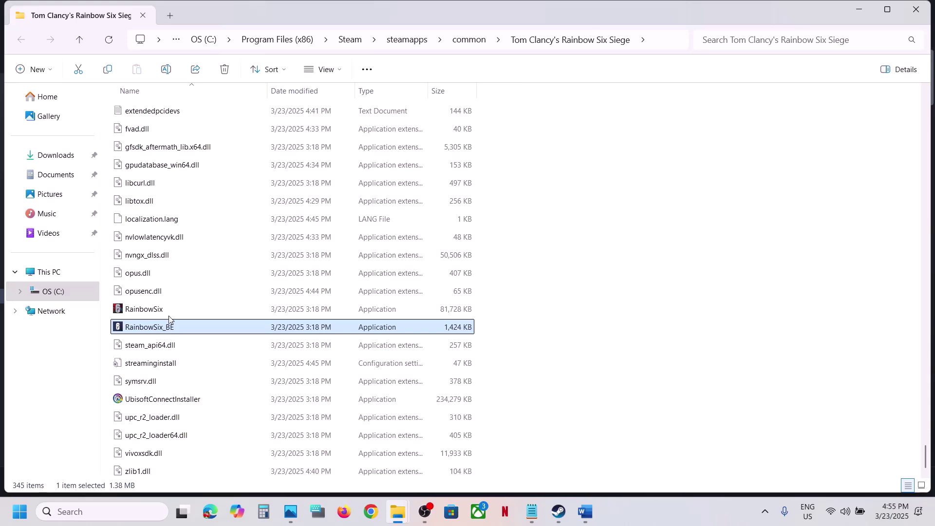
{"action": "right_click", "coordinate": [156, 311]}
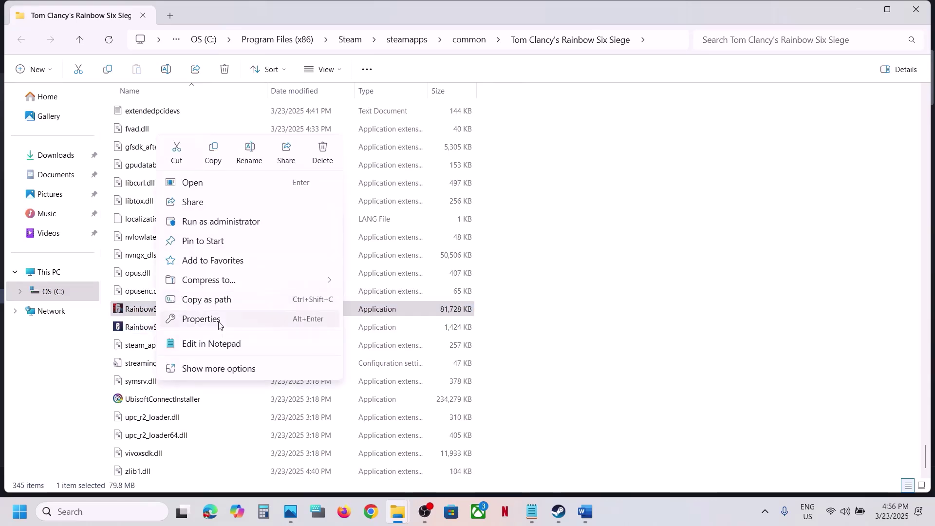
{"action": "left_click", "coordinate": [219, 323]}
{"action": "left_click", "coordinate": [254, 193]}
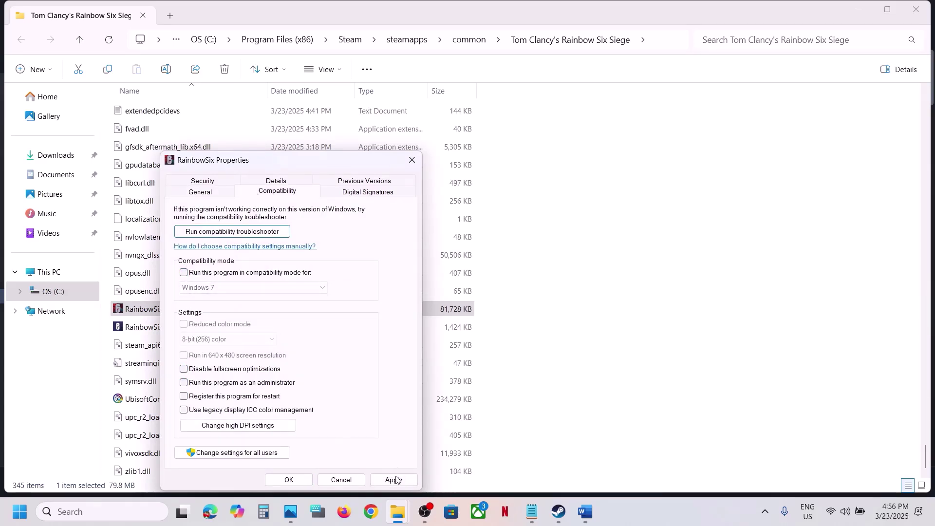
{"action": "left_click", "coordinate": [288, 479]}
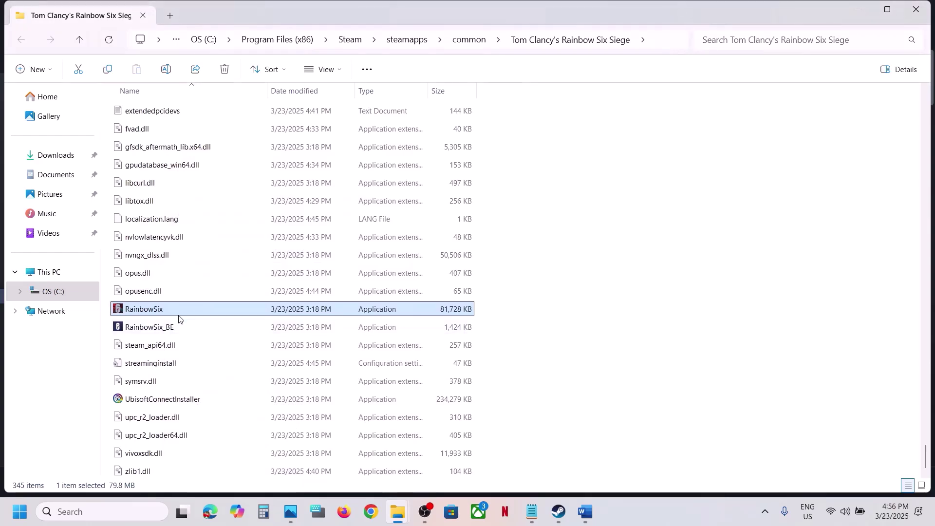
- Bring Steam forward, switch to the Word document and read the Step 9 instruction on verifying the game files
{"action": "mouse_move", "coordinate": [559, 513]}
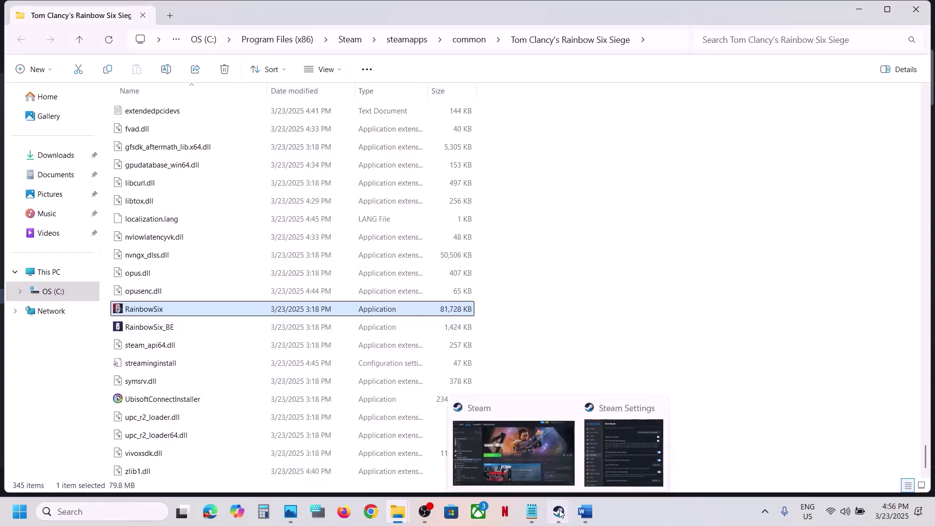
{"action": "left_click", "coordinate": [531, 454]}
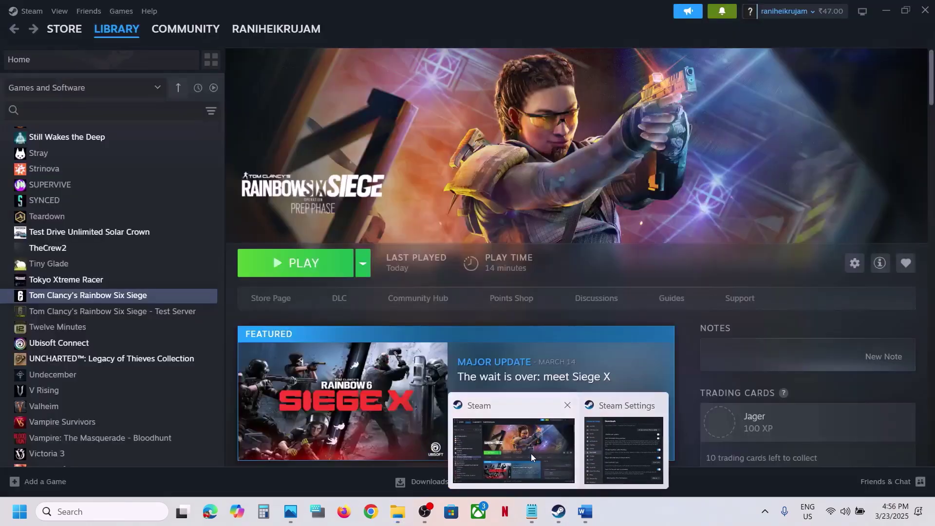
{"action": "left_click", "coordinate": [587, 519]}
{"action": "scroll", "coordinate": [334, 321], "scroll_direction": "down", "scroll_amount": 3}
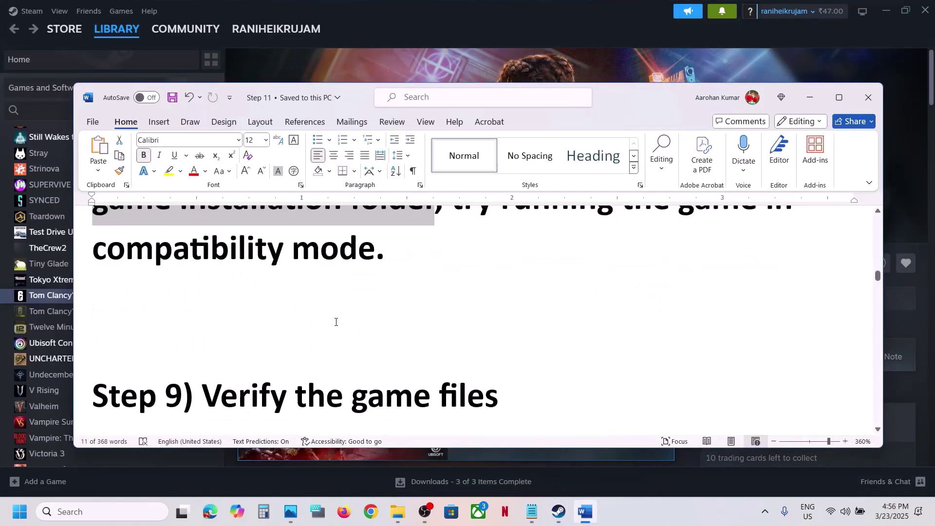
- Switch to Steam and view the file integrity verification option in Tom Clancy's Rainbow Six Siege's installed files properties
{"action": "left_click", "coordinate": [376, 58]}
{"action": "right_click", "coordinate": [112, 295]}
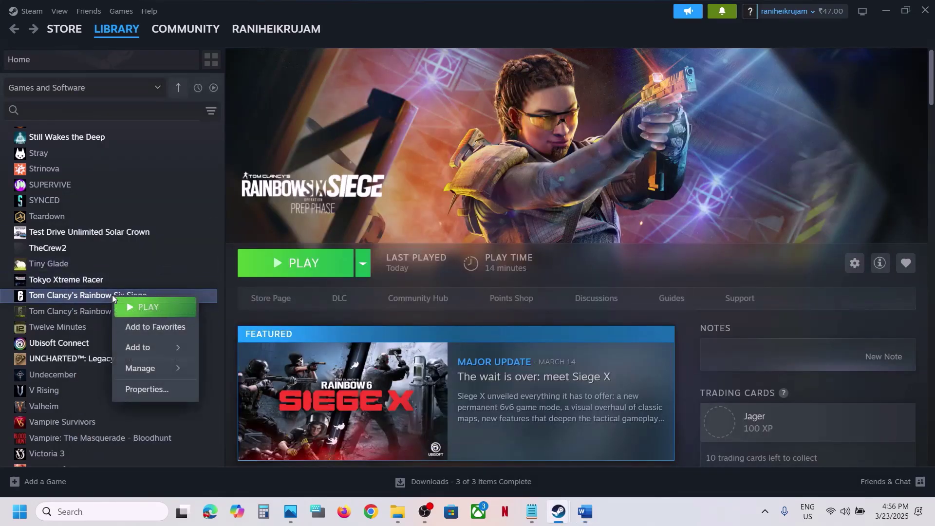
{"action": "left_click", "coordinate": [155, 391]}
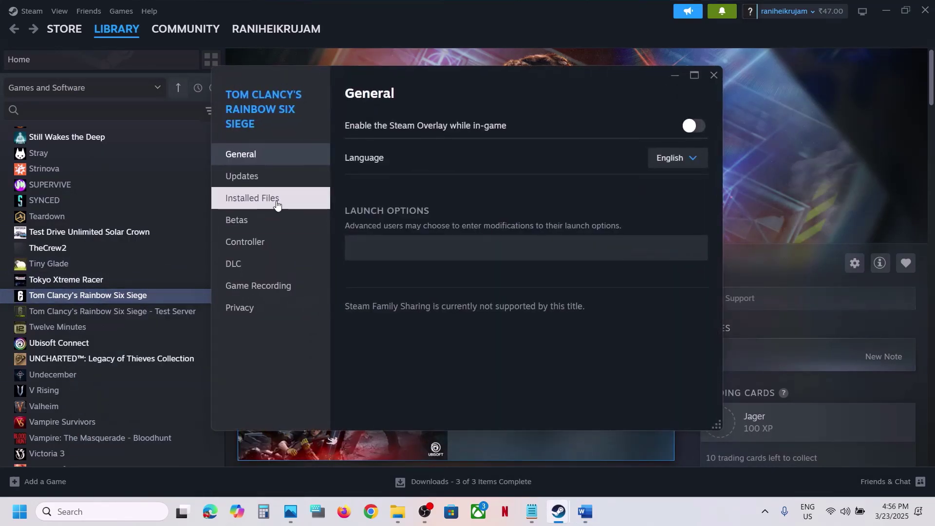
{"action": "left_click", "coordinate": [277, 205]}
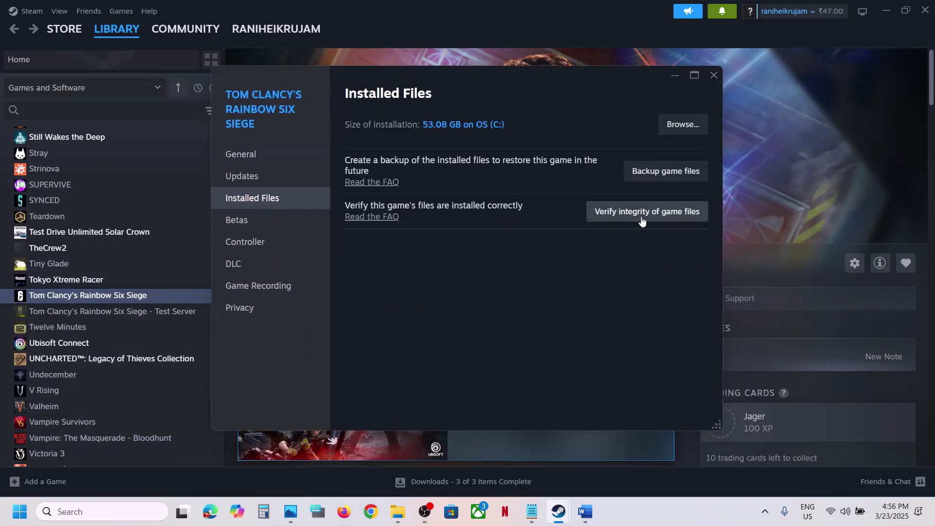
{"action": "left_click", "coordinate": [715, 74]}
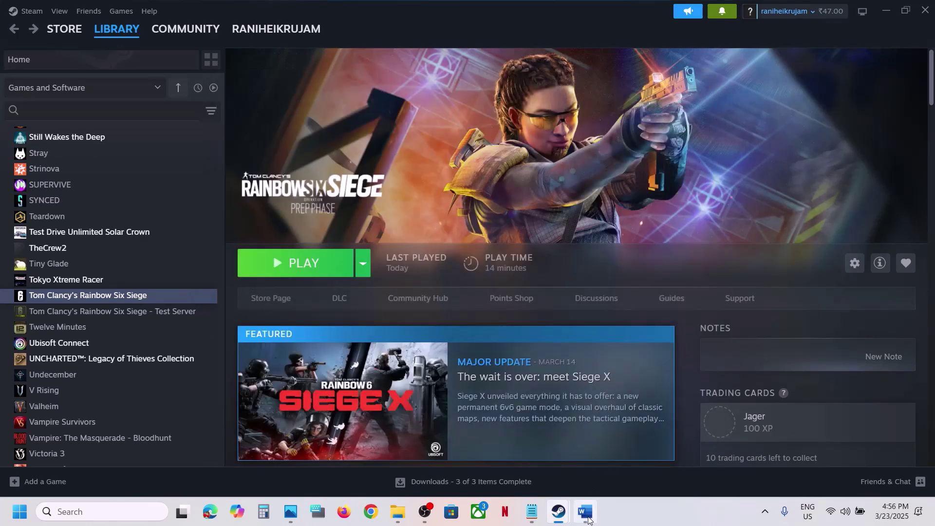
- Bring up the Steam Settings window and close it
{"action": "mouse_move", "coordinate": [559, 511]}
{"action": "left_click", "coordinate": [637, 431]}
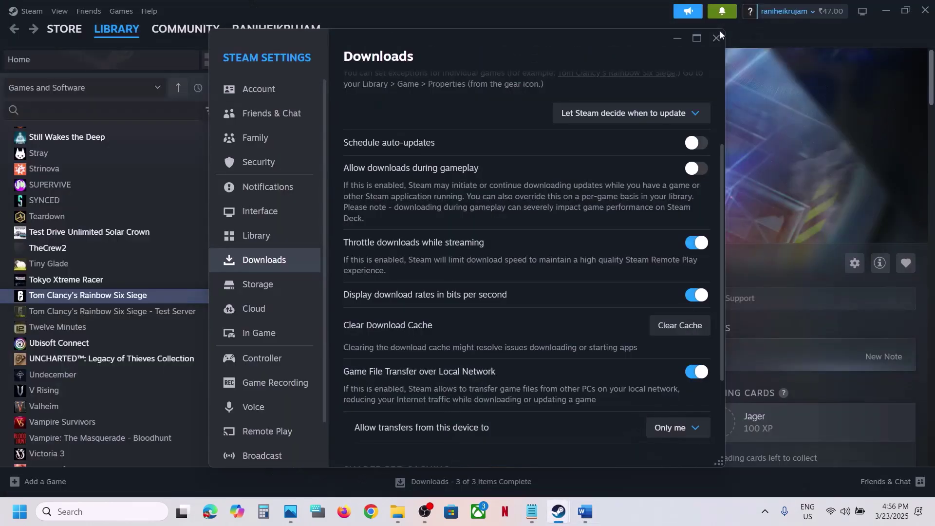
{"action": "left_click", "coordinate": [718, 40]}
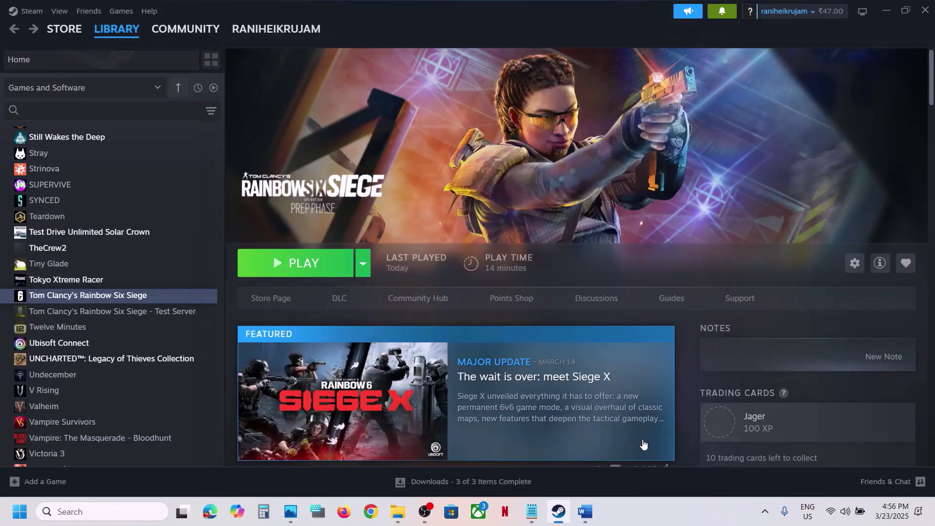
- Switch to the Word document and read Step 10, highlighting the instruction to delete the Setting.ini file in the documents folder
{"action": "left_click", "coordinate": [586, 512]}
{"action": "scroll", "coordinate": [365, 327], "scroll_direction": "down", "scroll_amount": 5}
{"action": "scroll", "coordinate": [365, 327], "scroll_direction": "up", "scroll_amount": 3}
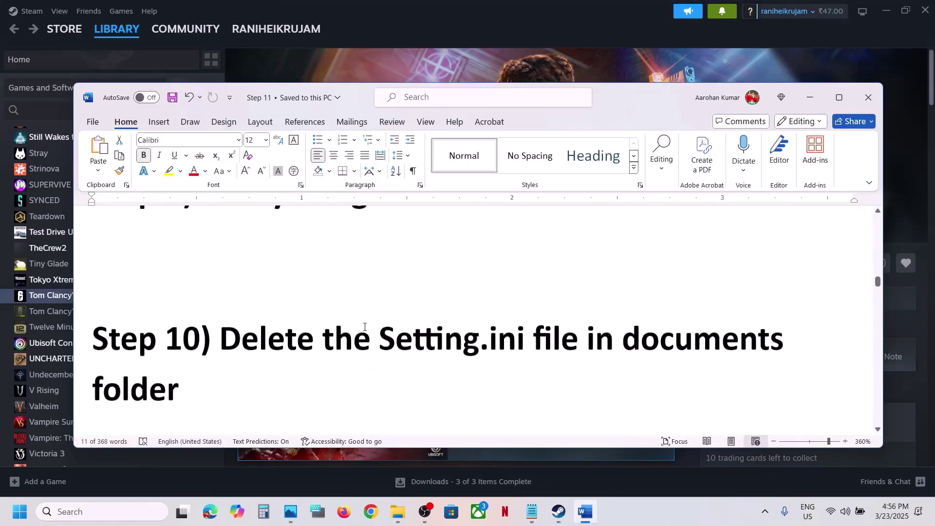
{"action": "scroll", "coordinate": [365, 327], "scroll_direction": "up", "scroll_amount": 1}
{"action": "scroll", "coordinate": [365, 327], "scroll_direction": "down", "scroll_amount": 2}
{"action": "left_click_drag", "start_coordinate": [258, 263], "coordinate": [514, 306]}
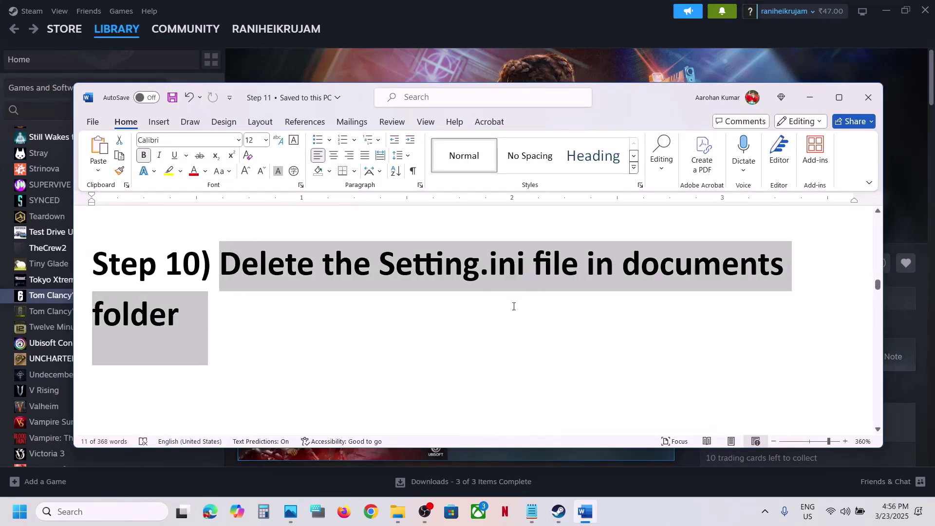
- Read Step 11, highlighting the mention of other Battleye games and the BEService_x64 file name
{"action": "scroll", "coordinate": [513, 307], "scroll_direction": "down", "scroll_amount": 5}
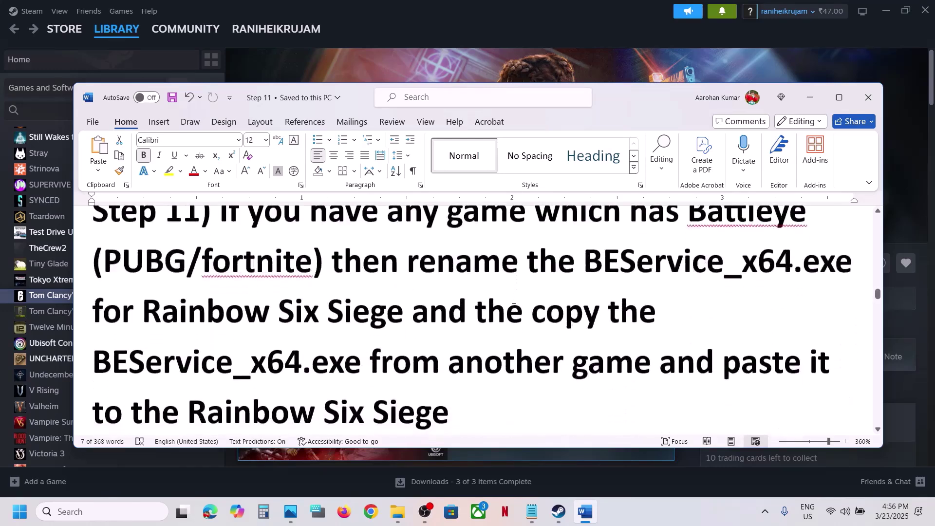
{"action": "scroll", "coordinate": [514, 308], "scroll_direction": "up", "scroll_amount": 1}
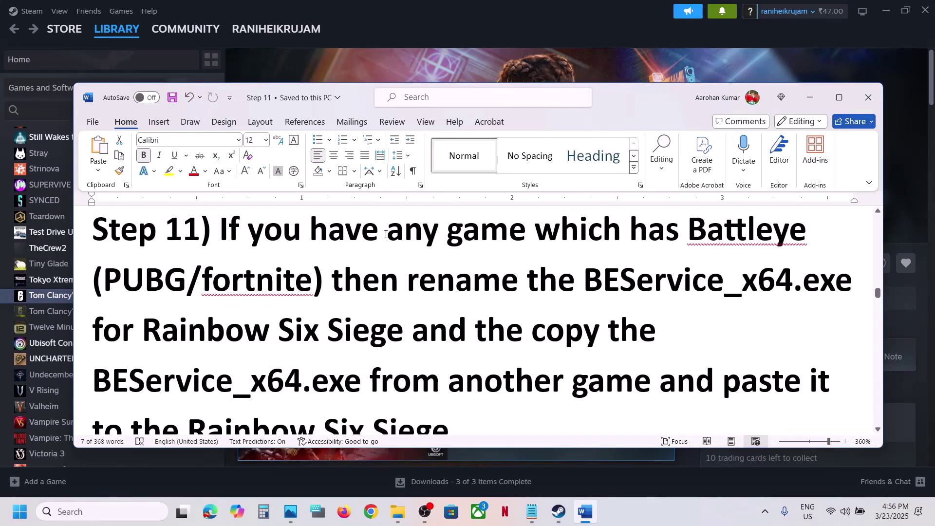
{"action": "left_click_drag", "start_coordinate": [386, 235], "coordinate": [323, 282]}
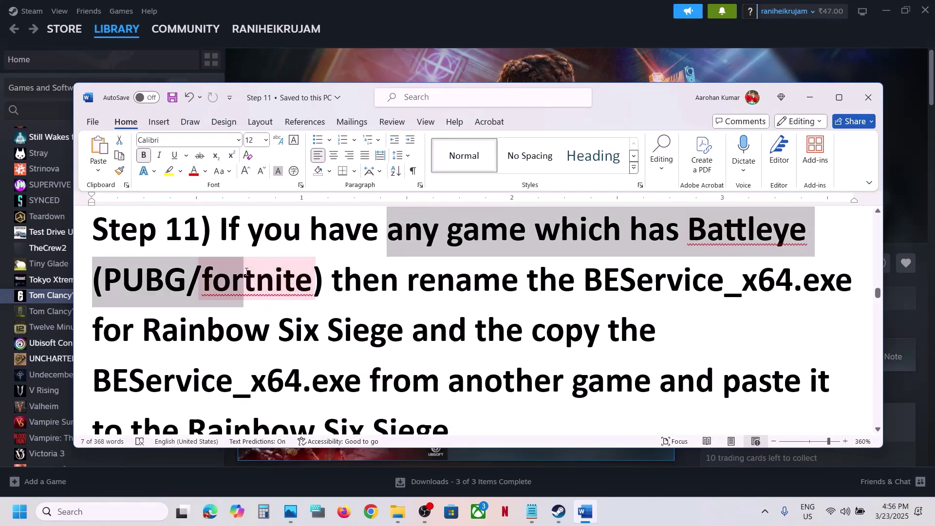
{"action": "left_click", "coordinate": [323, 282]}
{"action": "left_click_drag", "start_coordinate": [585, 281], "coordinate": [778, 284]}
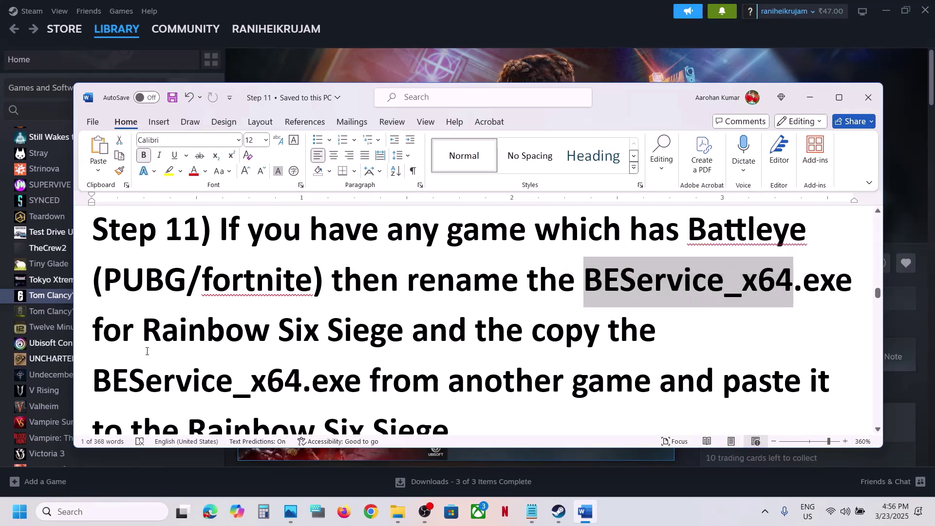
{"action": "scroll", "coordinate": [307, 329], "scroll_direction": "down", "scroll_amount": 1}
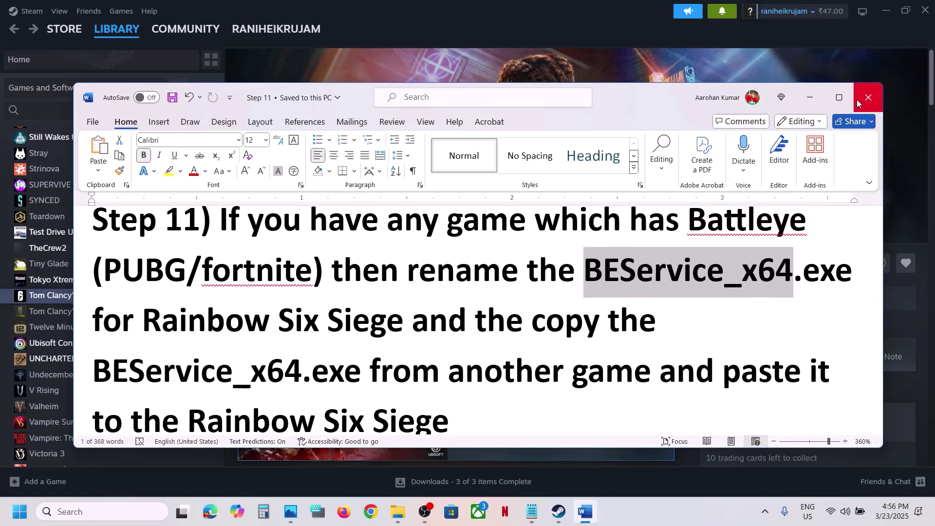
- Maximize the Word window and highlight the Step 11 phrases on renaming BEService_x64.exe and copying it from another Battleye game
{"action": "left_click", "coordinate": [832, 105]}
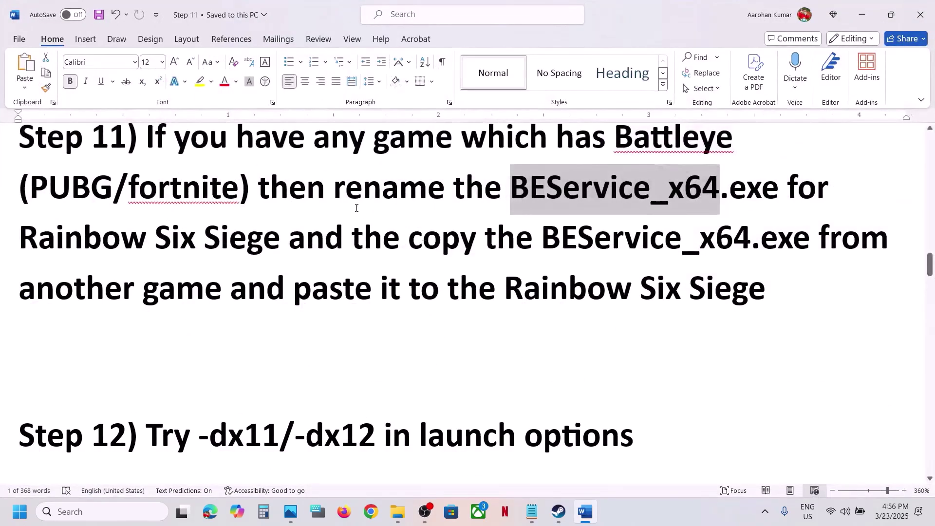
{"action": "scroll", "coordinate": [357, 208], "scroll_direction": "up", "scroll_amount": 1}
{"action": "left_click", "coordinate": [524, 220]}
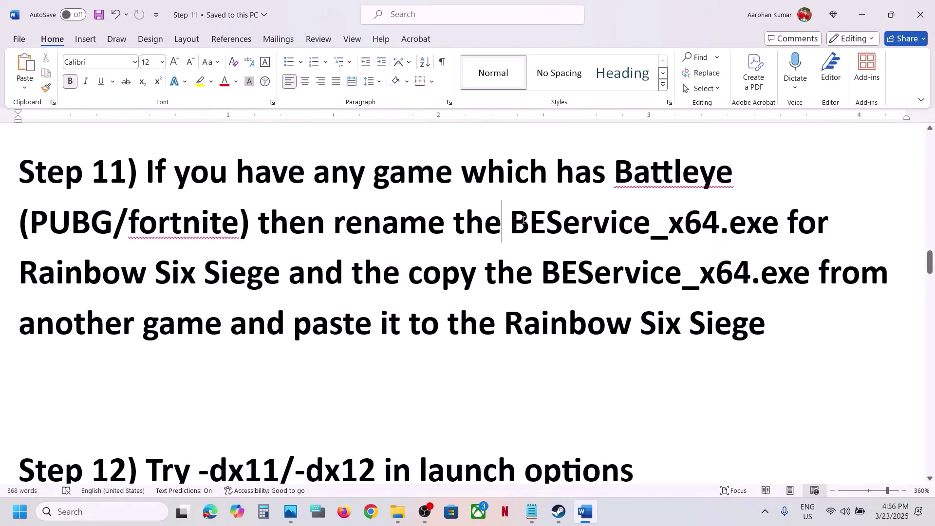
{"action": "left_click_drag", "start_coordinate": [524, 220], "coordinate": [720, 230]}
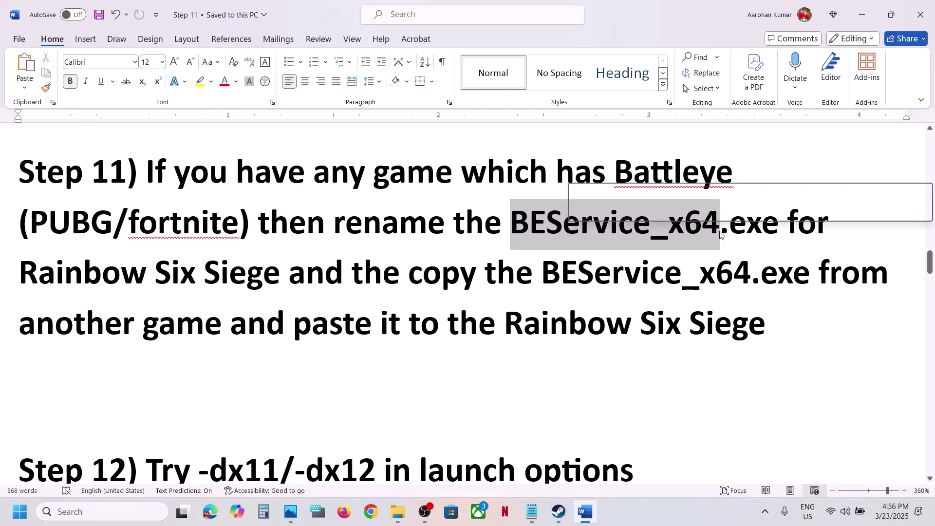
{"action": "left_click_drag", "start_coordinate": [444, 274], "coordinate": [726, 277]}
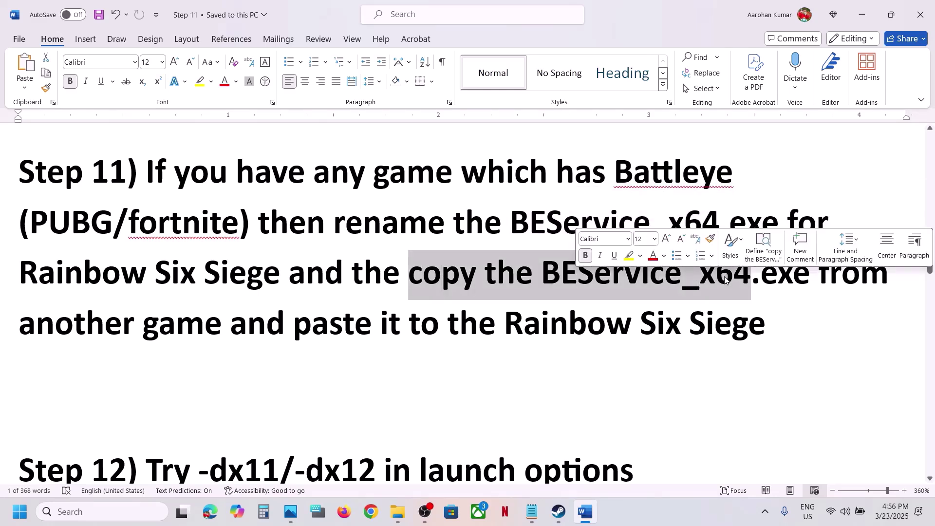
{"action": "left_click_drag", "start_coordinate": [80, 333], "coordinate": [636, 337]}
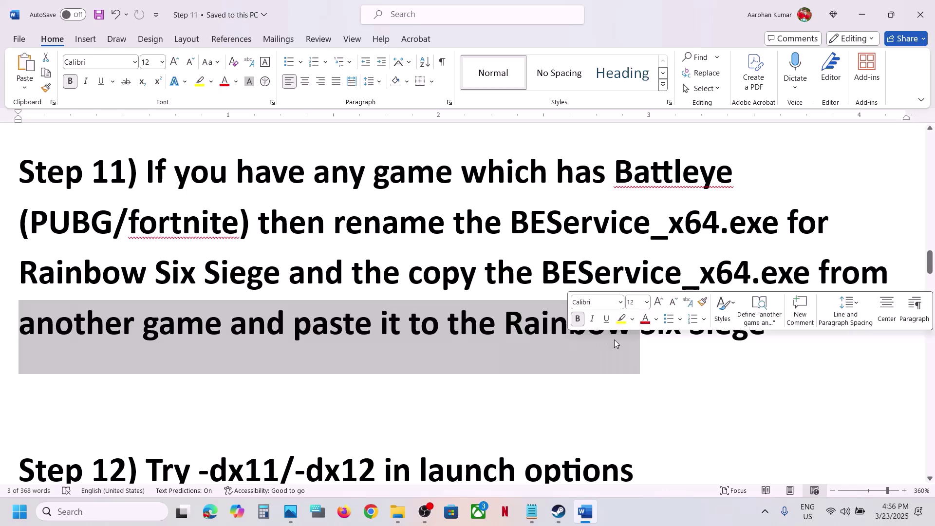
{"action": "left_click_drag", "start_coordinate": [623, 168], "coordinate": [681, 171]}
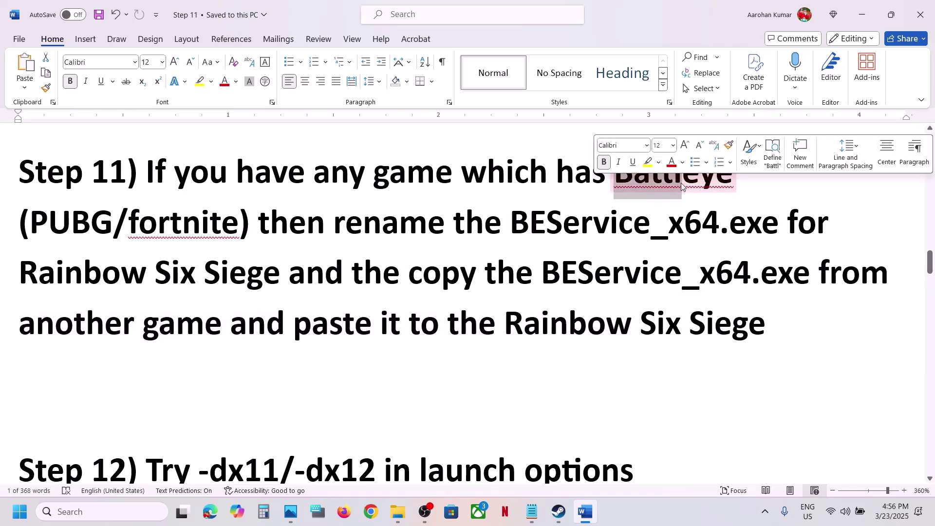
- Switch to Steam, browse the local files of Tom Clancy's Rainbow Six Siege and open its BattlEye folder
{"action": "left_click_drag", "start_coordinate": [509, 322], "coordinate": [633, 325]}
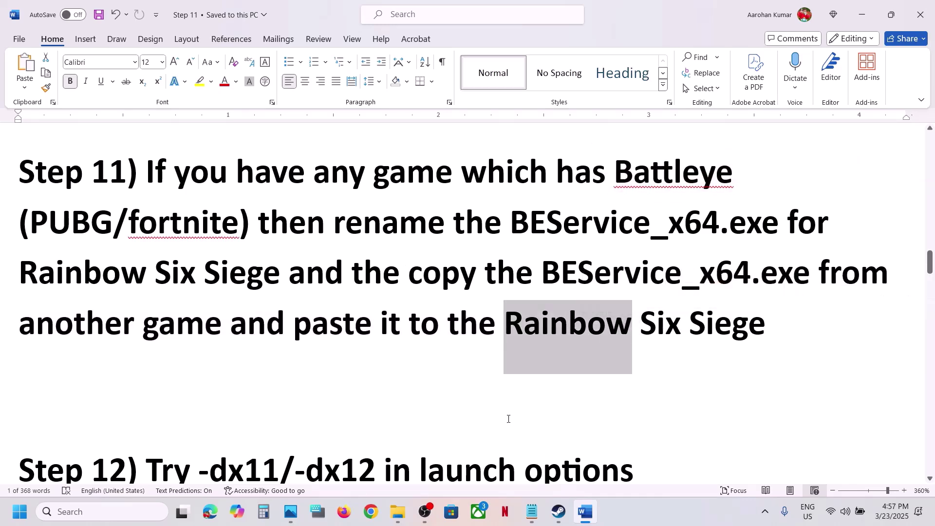
{"action": "left_click", "coordinate": [559, 523]}
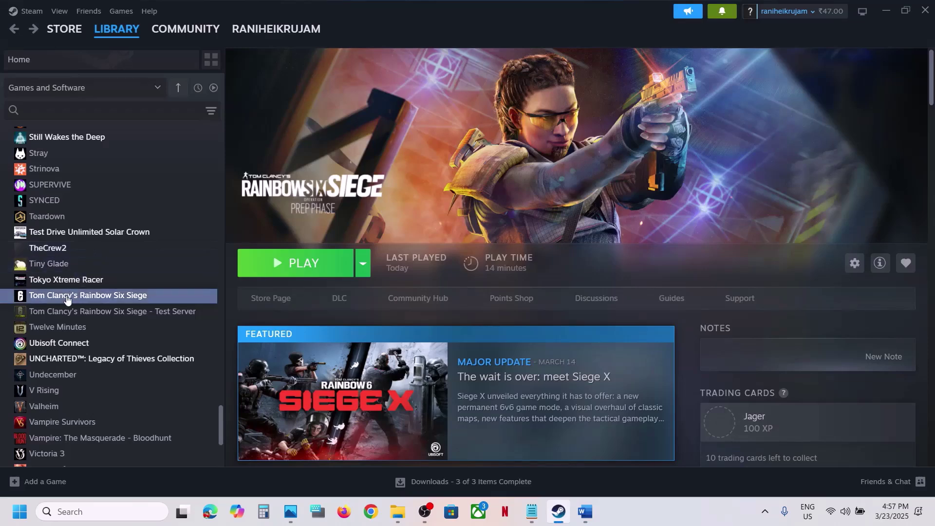
{"action": "right_click", "coordinate": [72, 296]}
{"action": "mouse_move", "coordinate": [102, 368]}
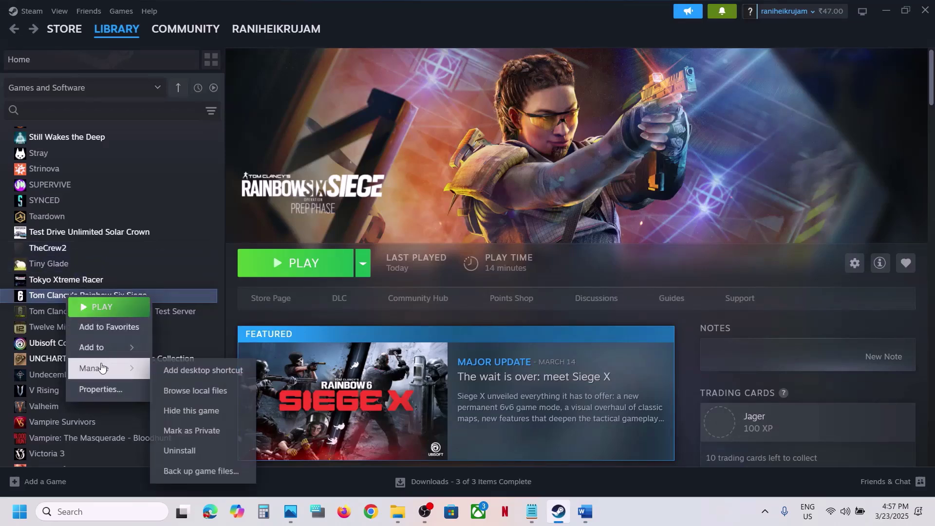
{"action": "left_click", "coordinate": [204, 391]}
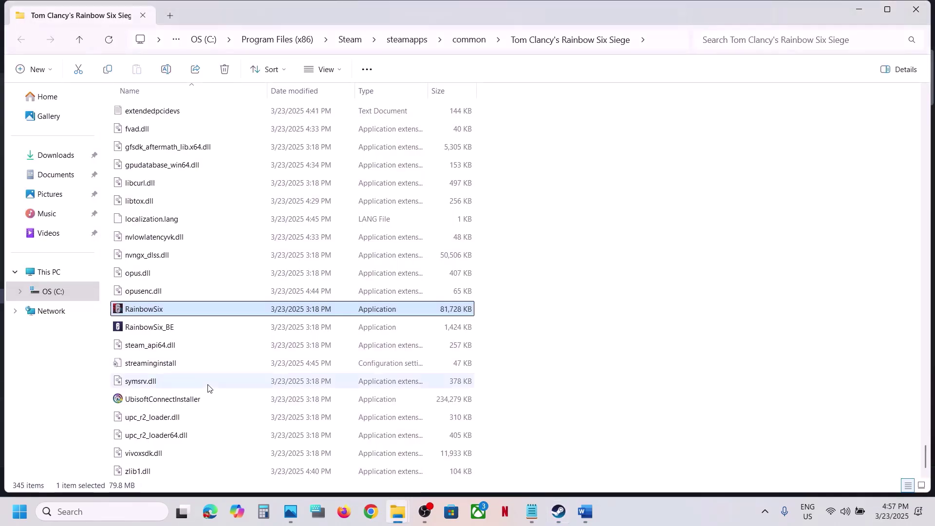
{"action": "left_click", "coordinate": [199, 346]}
{"action": "key", "text": "Home"}
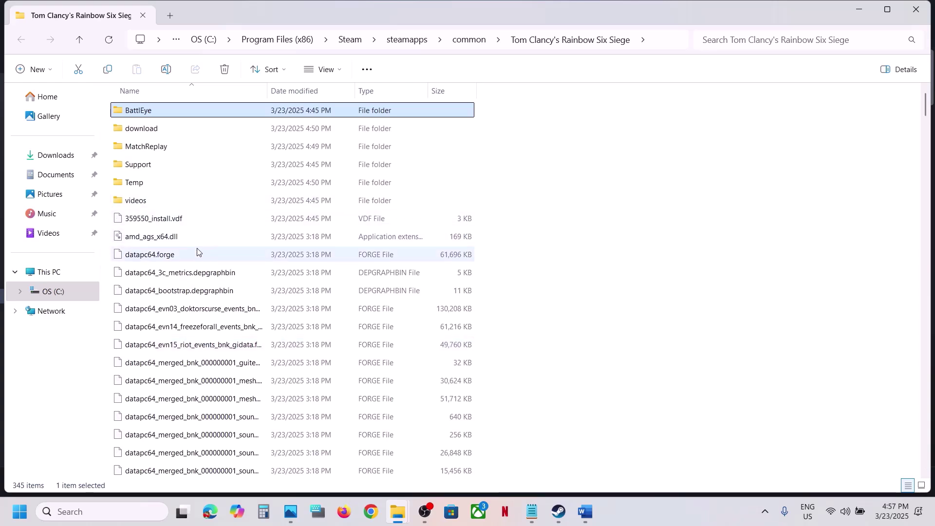
{"action": "double_click", "coordinate": [140, 110]}
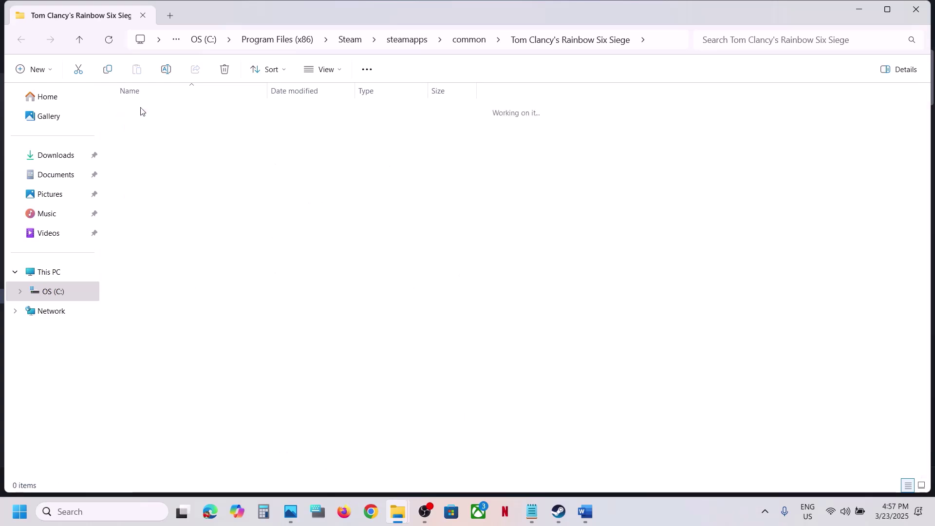
- Rename the BEService_x64 application in the Rainbow Six Siege BattlEye folder to BEService_x64.old
{"action": "left_click", "coordinate": [150, 205]}
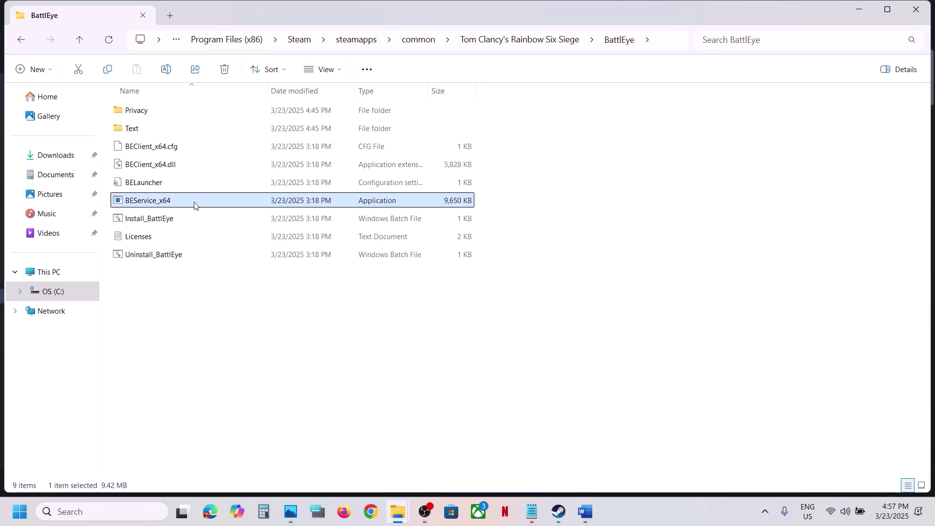
{"action": "right_click", "coordinate": [163, 207]}
{"action": "left_click", "coordinate": [255, 153]}
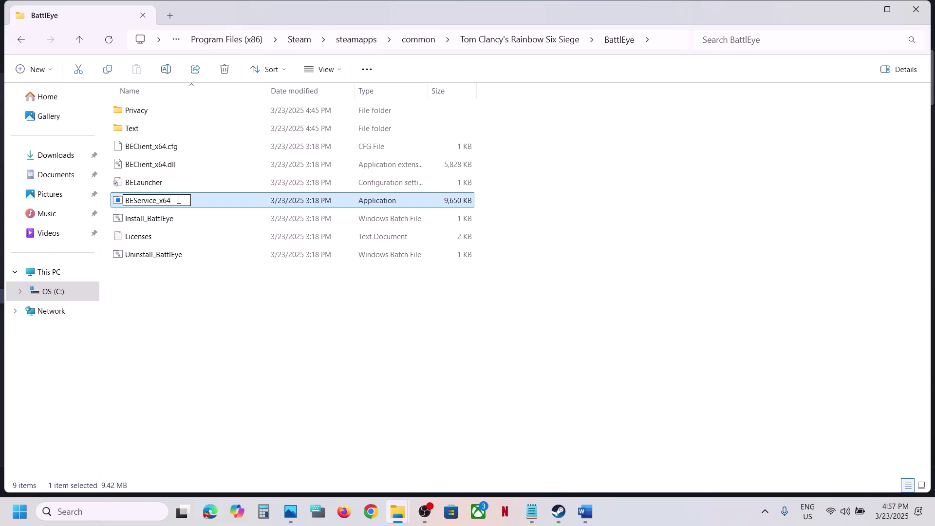
{"action": "type", "text": ".old"}
{"action": "left_click", "coordinate": [224, 336]}
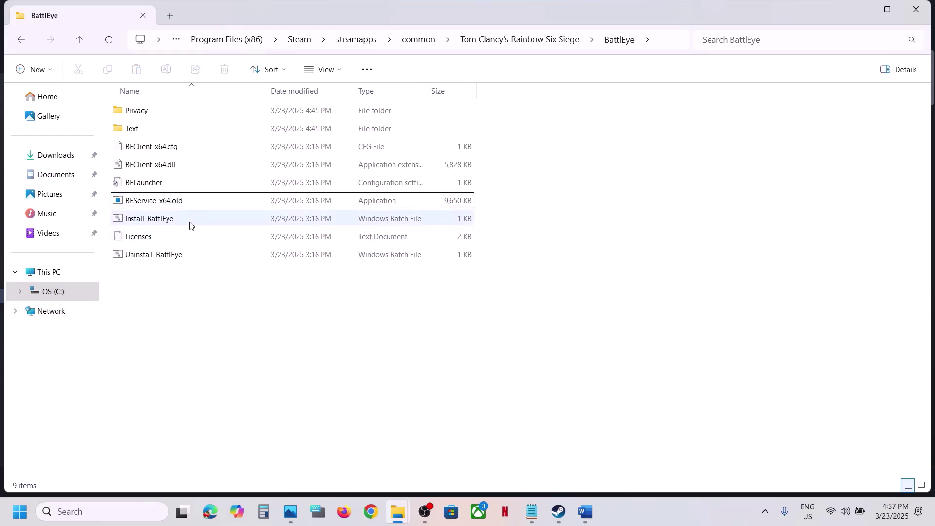
- Go up to Steam's common folder and open the PUBG game folder
{"action": "left_click", "coordinate": [81, 39]}
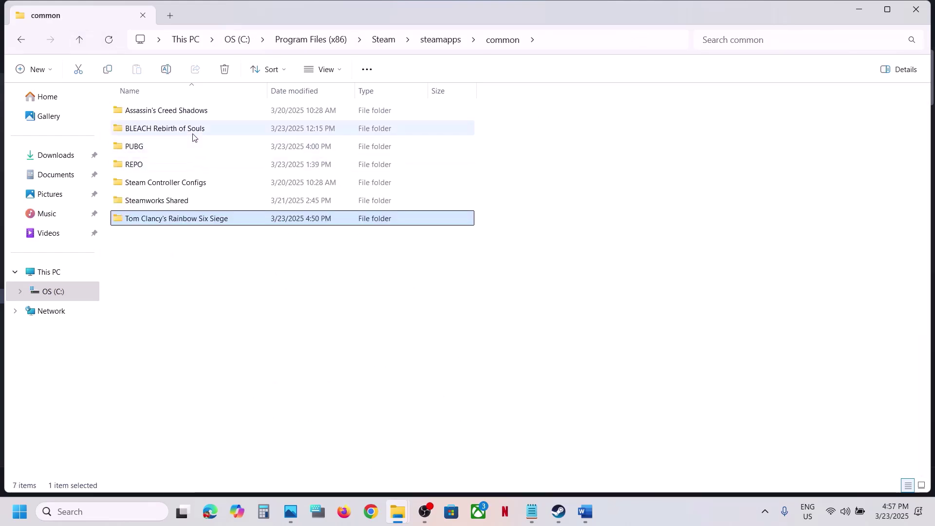
{"action": "left_click", "coordinate": [143, 149]}
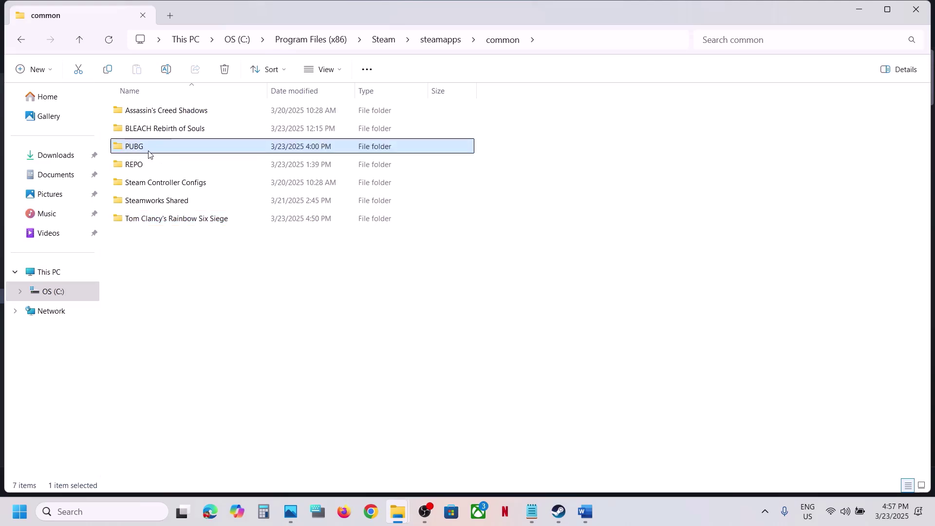
{"action": "double_click", "coordinate": [149, 154]}
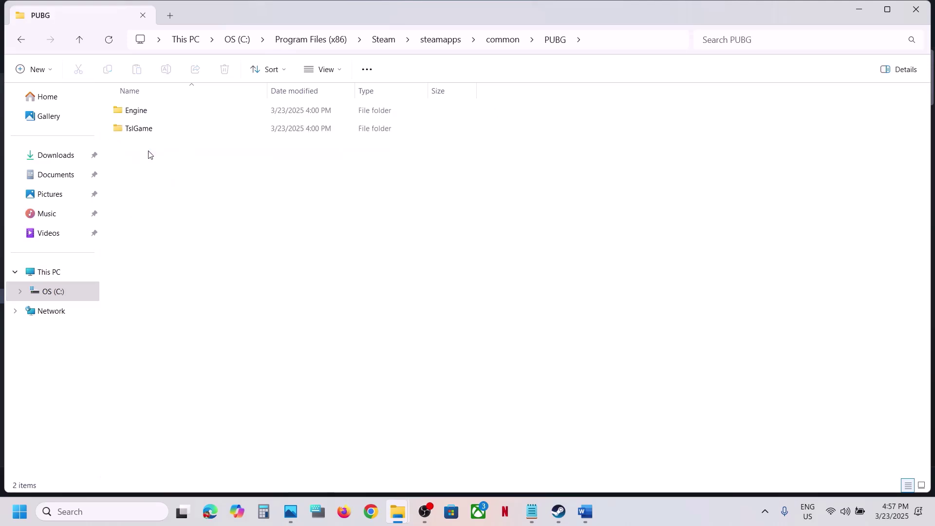
{"action": "double_click", "coordinate": [150, 116]}
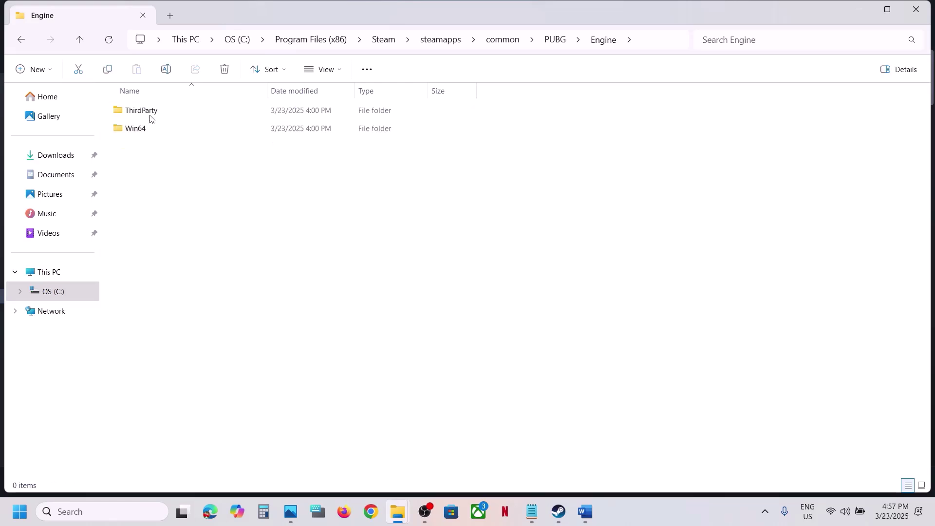
{"action": "double_click", "coordinate": [149, 115]}
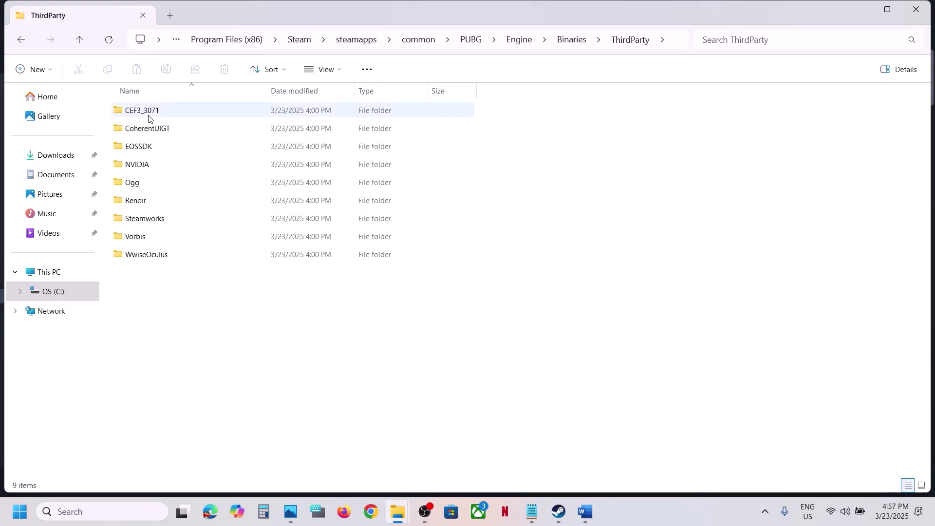
{"action": "left_click", "coordinate": [87, 38]}
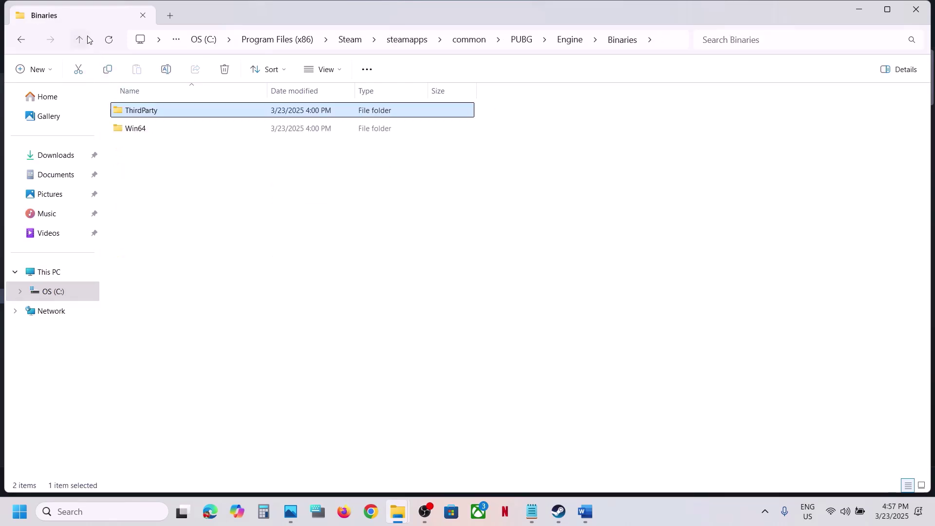
{"action": "left_click", "coordinate": [88, 39]}
{"action": "left_click", "coordinate": [83, 42]}
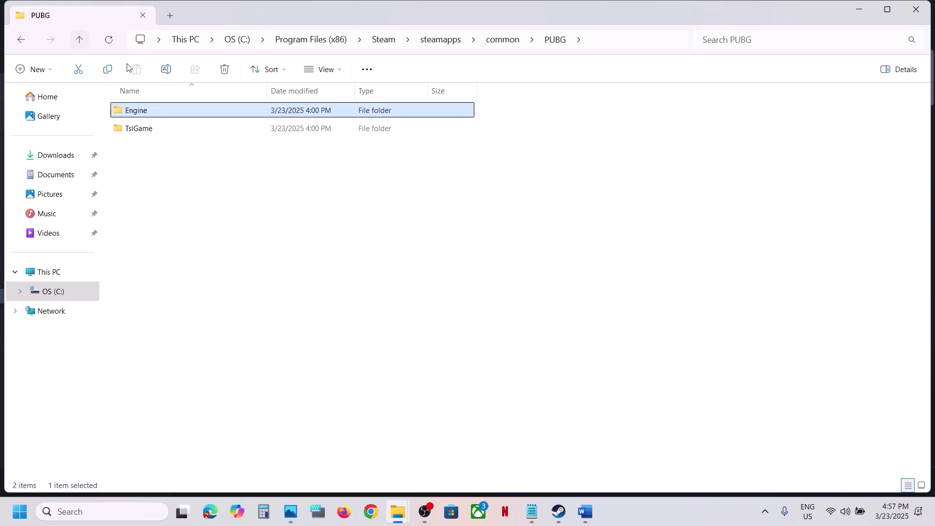
- Copy the BEService_x64 application from PUBG's TslGame\Binaries\Win64\BattlEye folder
{"action": "double_click", "coordinate": [142, 129]}
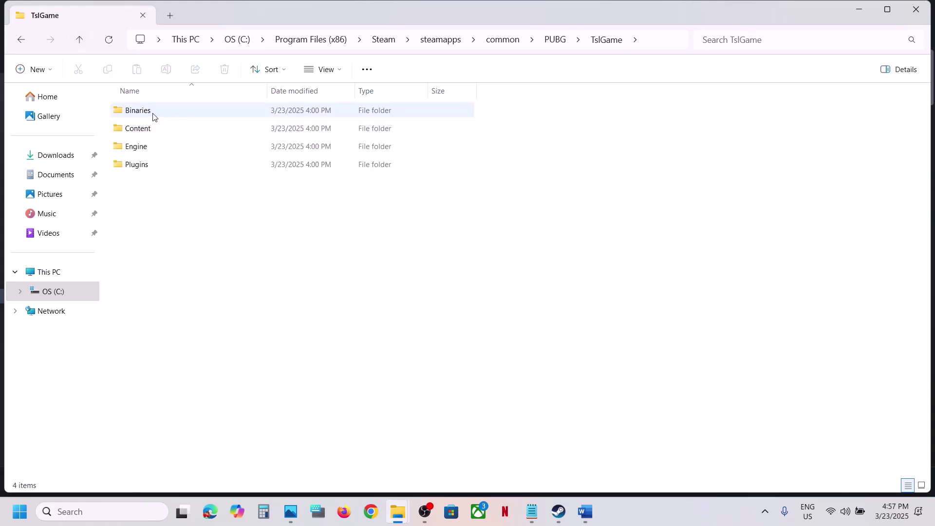
{"action": "double_click", "coordinate": [153, 116]}
{"action": "double_click", "coordinate": [138, 129]}
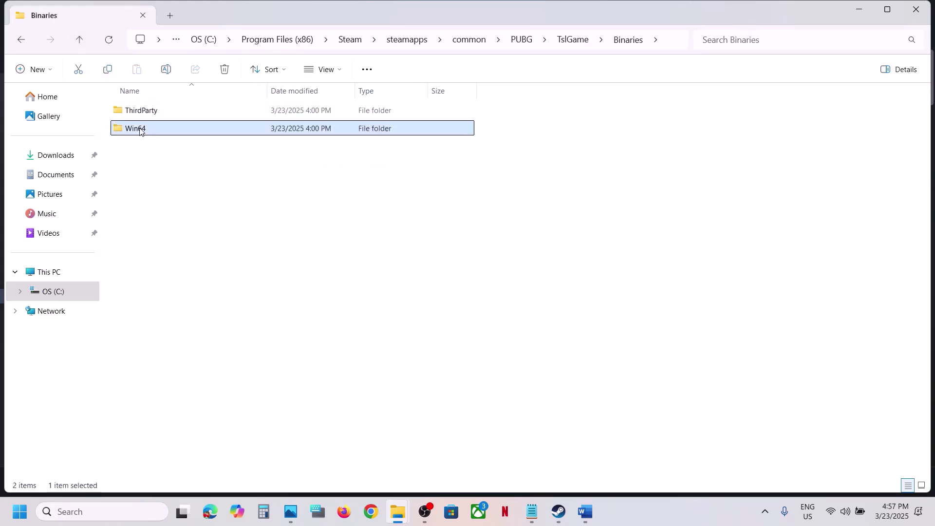
{"action": "double_click", "coordinate": [140, 111]}
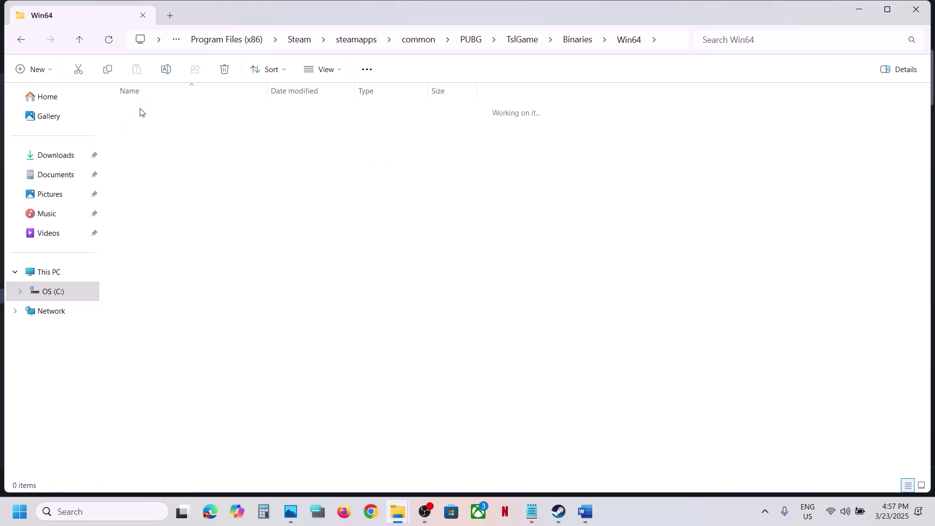
{"action": "left_click", "coordinate": [167, 184]}
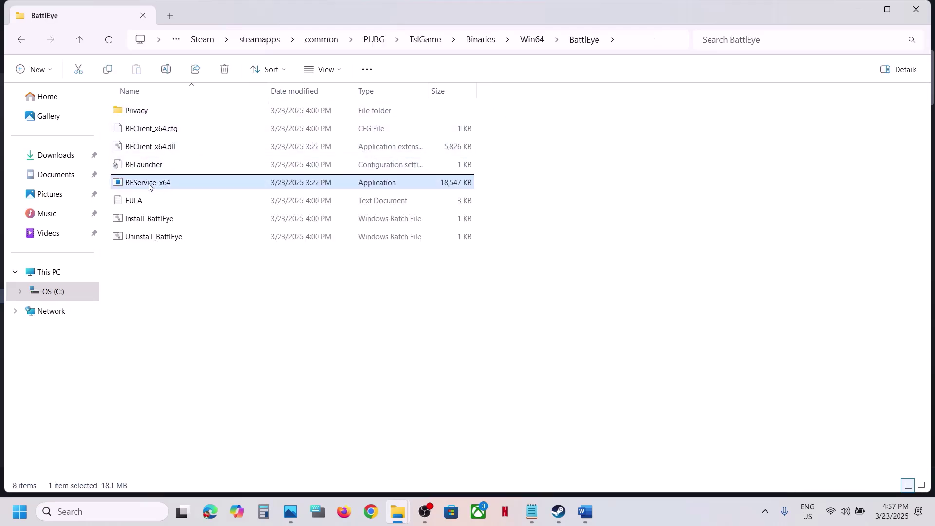
{"action": "right_click", "coordinate": [154, 186]}
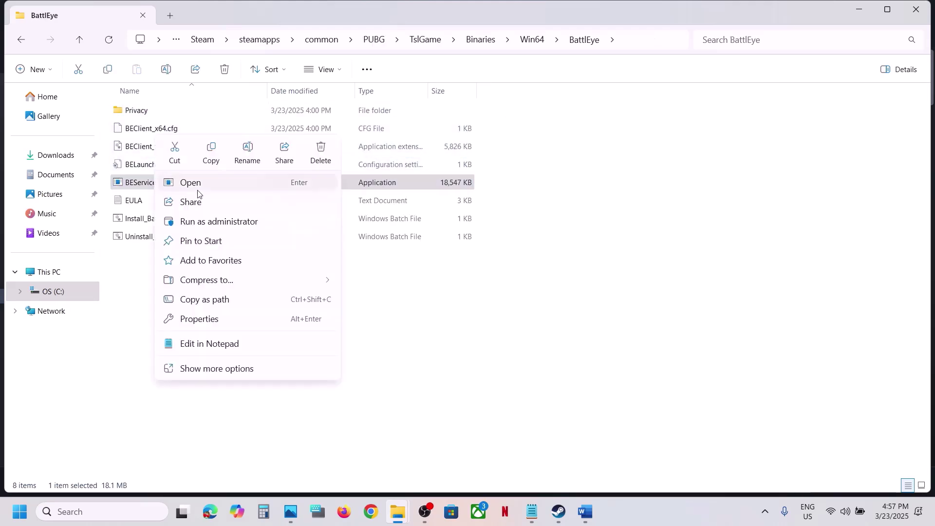
{"action": "left_click", "coordinate": [214, 155]}
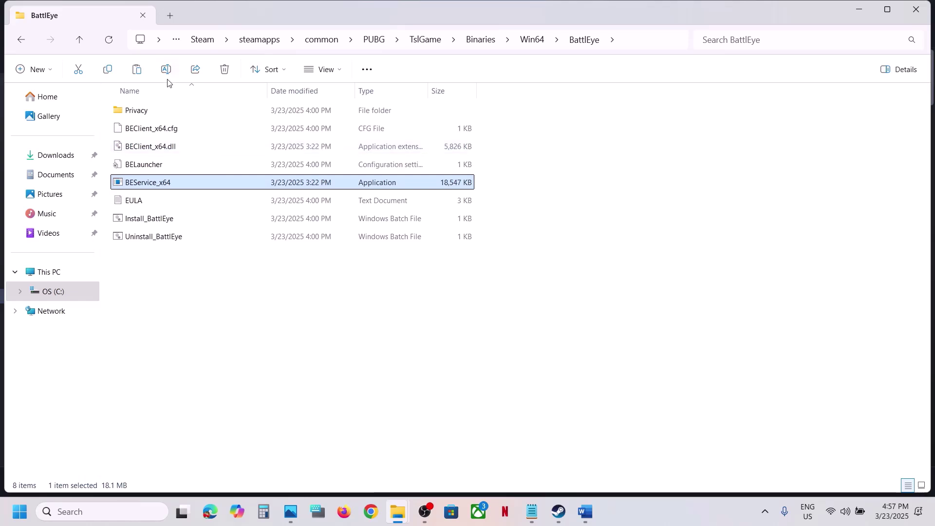
- Return to the common folder and paste the copied BEService_x64 file into Tom Clancy's Rainbow Six Siege\BattlEye
{"action": "left_click", "coordinate": [320, 42]}
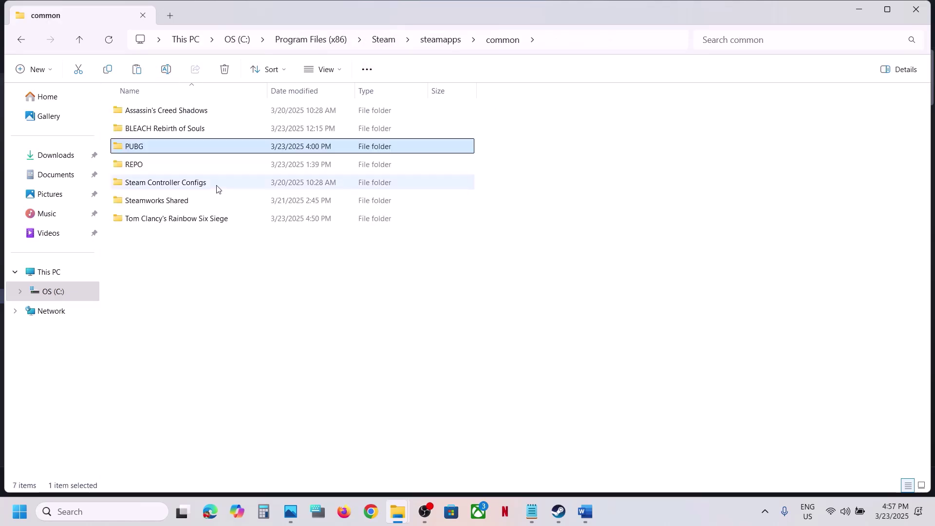
{"action": "left_click", "coordinate": [166, 219]}
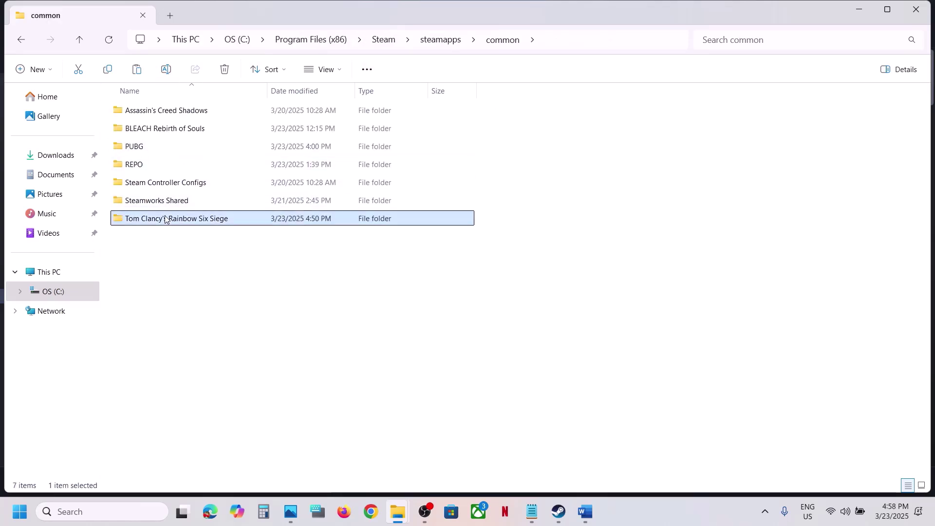
{"action": "double_click", "coordinate": [199, 224]}
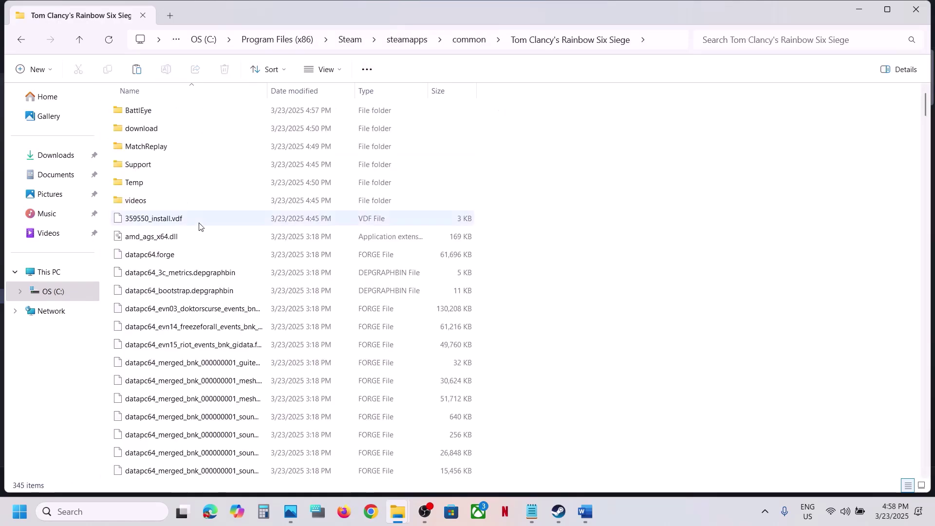
{"action": "double_click", "coordinate": [151, 111]}
{"action": "key", "text": "ctrl+v"}
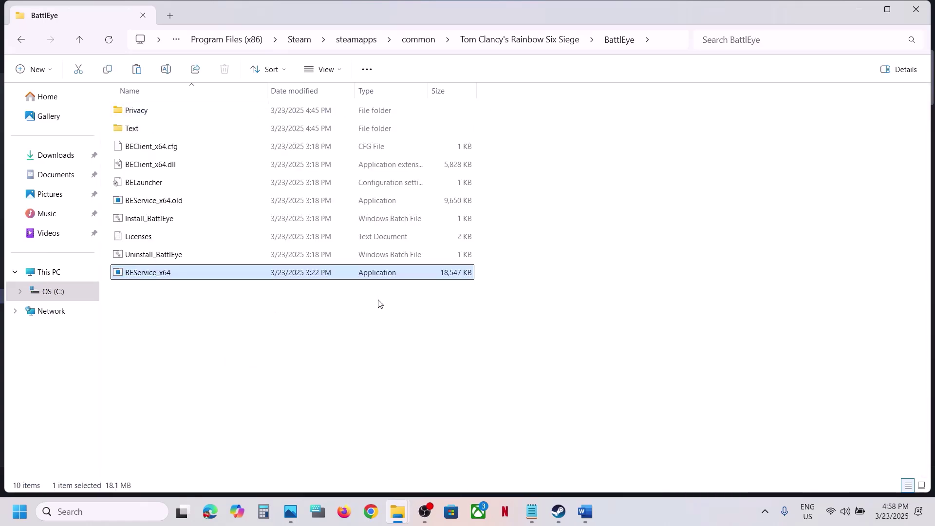
{"action": "left_click", "coordinate": [141, 273]}
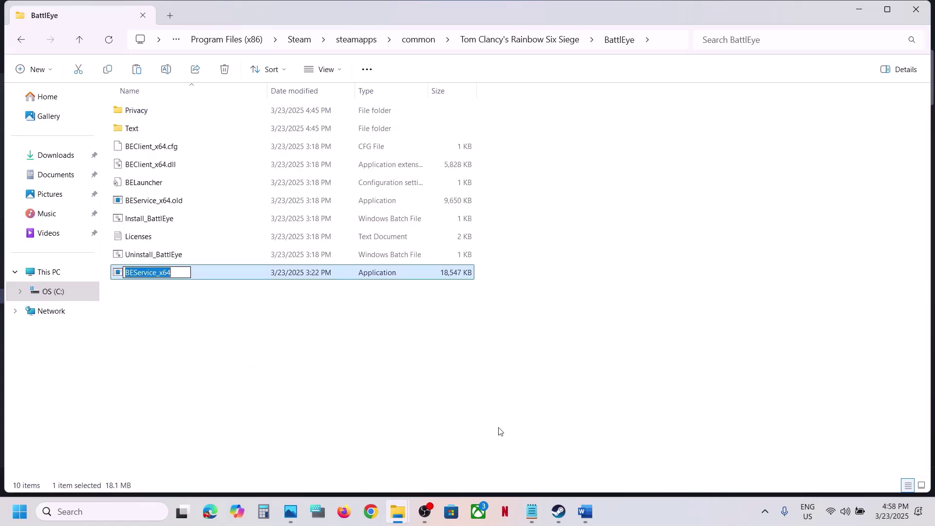
{"action": "key", "text": "Escape"}
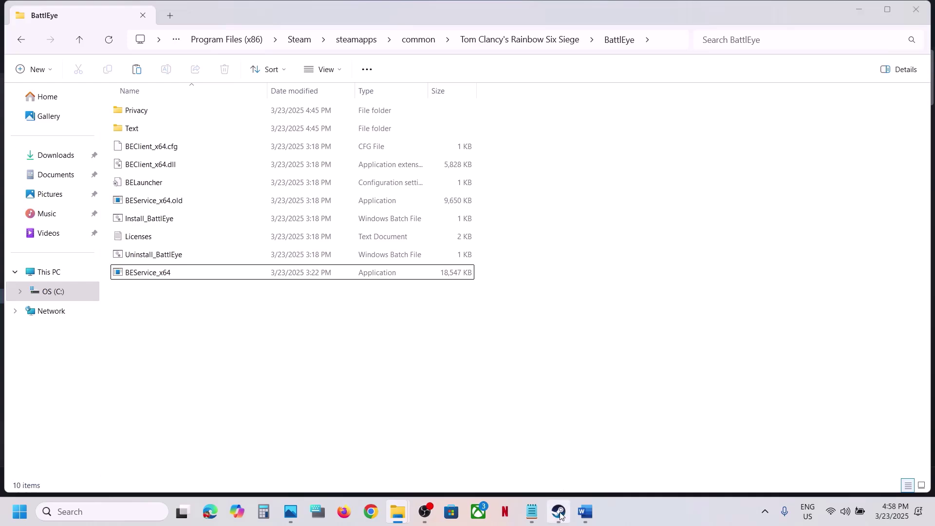
{"action": "left_click", "coordinate": [560, 514]}
{"action": "left_click", "coordinate": [560, 514]}
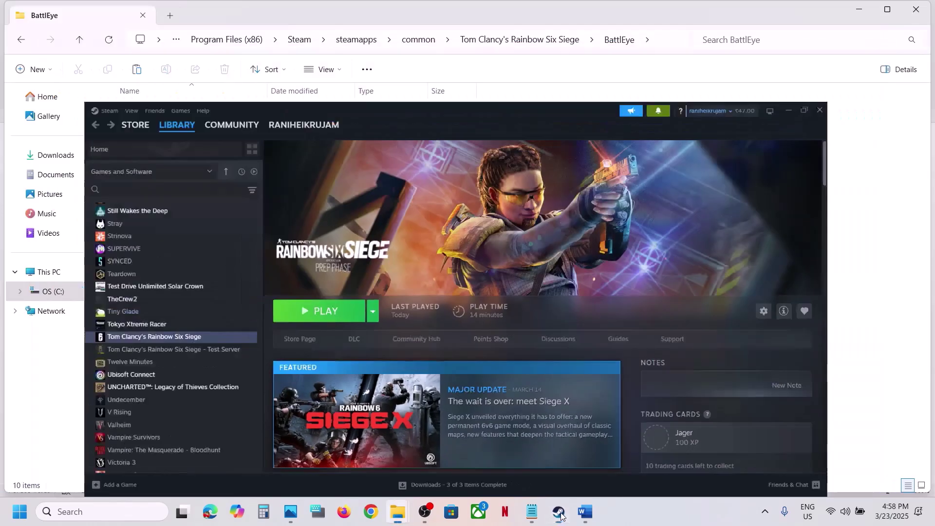
{"action": "right_click", "coordinate": [165, 276]}
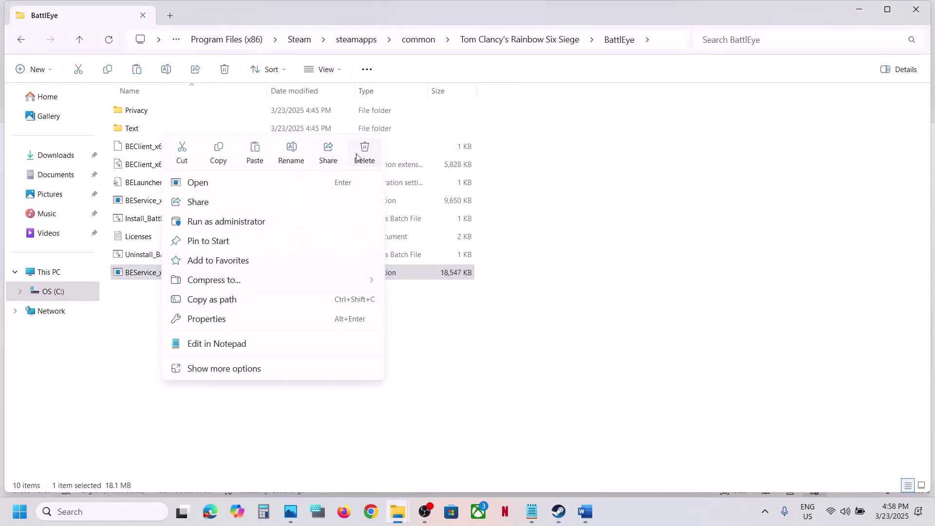
{"action": "left_click", "coordinate": [136, 321]}
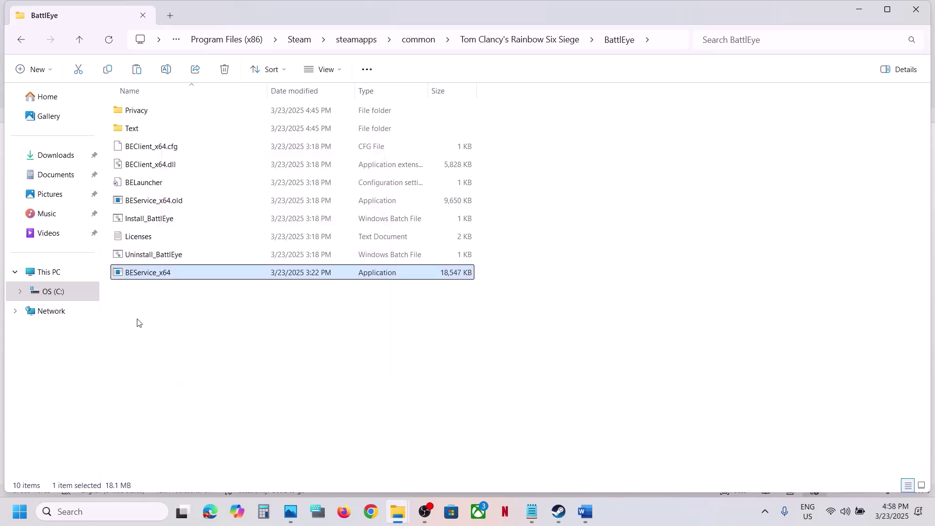
{"action": "left_click", "coordinate": [158, 197]}
{"action": "right_click", "coordinate": [157, 197]}
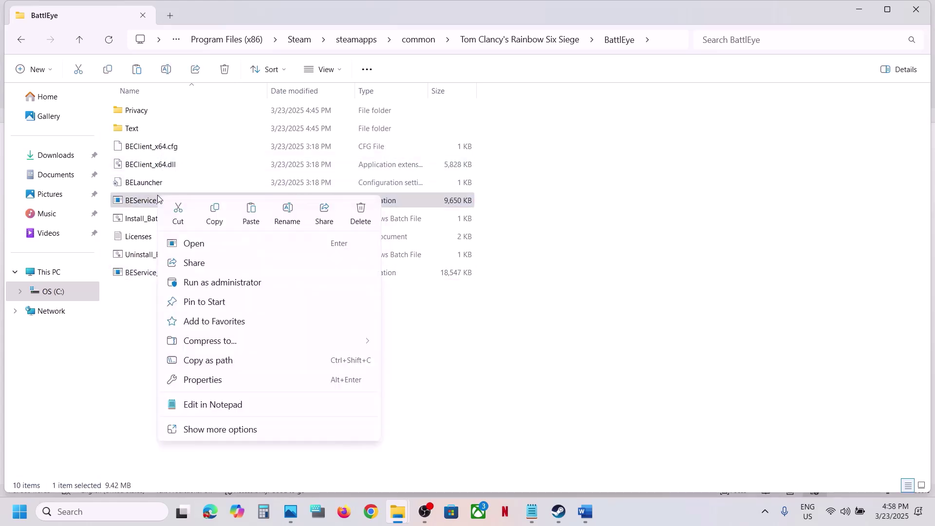
{"action": "left_click", "coordinate": [286, 210]}
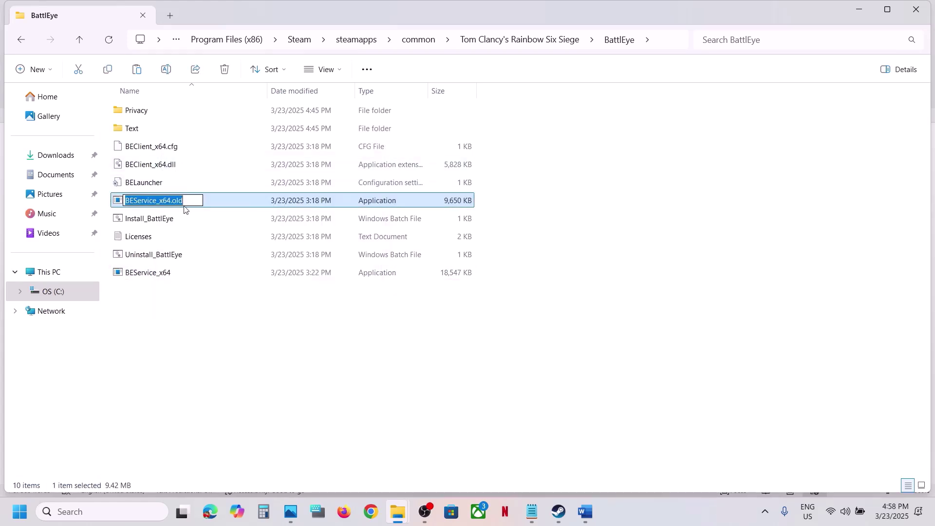
{"action": "left_click", "coordinate": [572, 451]}
- Switch to the Word document and read Step 12 about trying -dx11/-dx12 in the launch options
{"action": "left_click", "coordinate": [559, 512]}
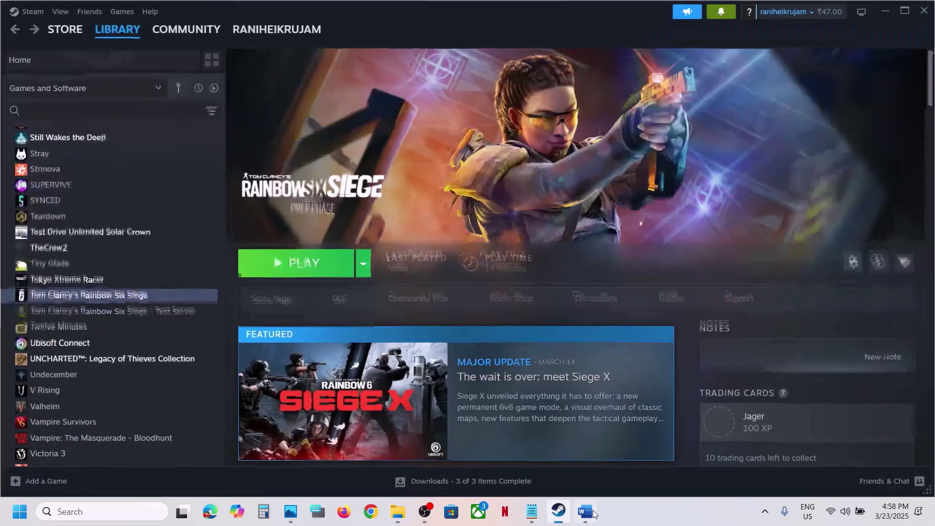
{"action": "left_click", "coordinate": [586, 512]}
{"action": "scroll", "coordinate": [393, 366], "scroll_direction": "down", "scroll_amount": 3}
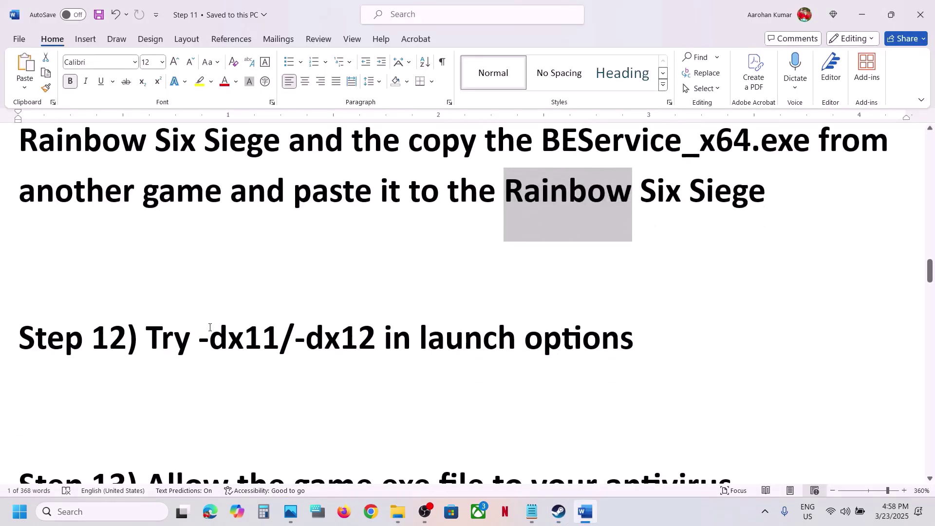
- Switch to Steam, open the properties of Tom Clancy's Rainbow Six Siege, and try -dx11 and then -dx12 as launch options
{"action": "left_click_drag", "start_coordinate": [209, 339], "coordinate": [648, 343]}
{"action": "left_click", "coordinate": [559, 512]}
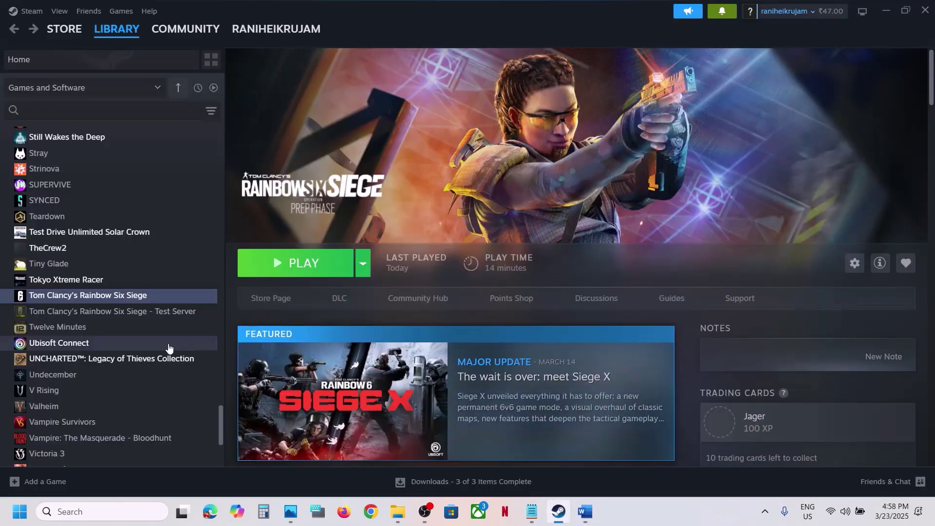
{"action": "right_click", "coordinate": [122, 299]}
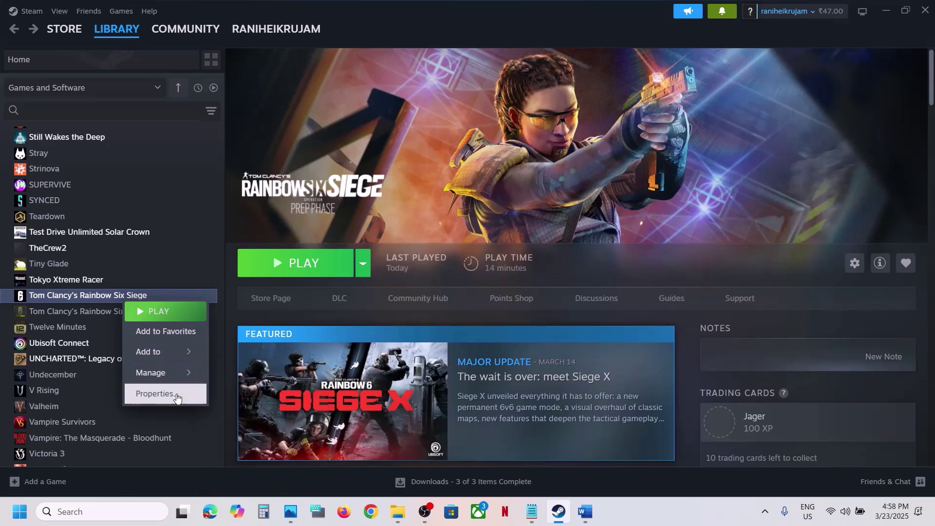
{"action": "left_click", "coordinate": [157, 387]}
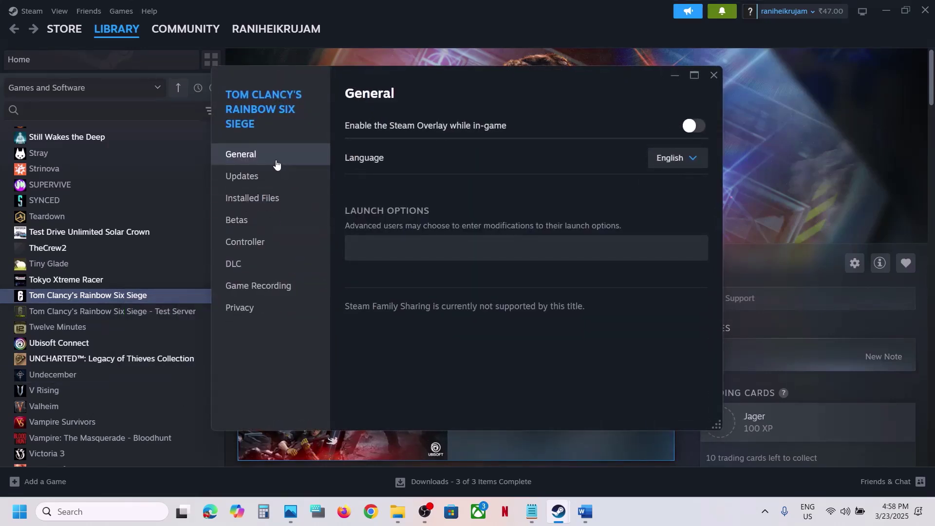
{"action": "left_click", "coordinate": [403, 248]}
{"action": "left_click_drag", "start_coordinate": [399, 251], "coordinate": [357, 253]}
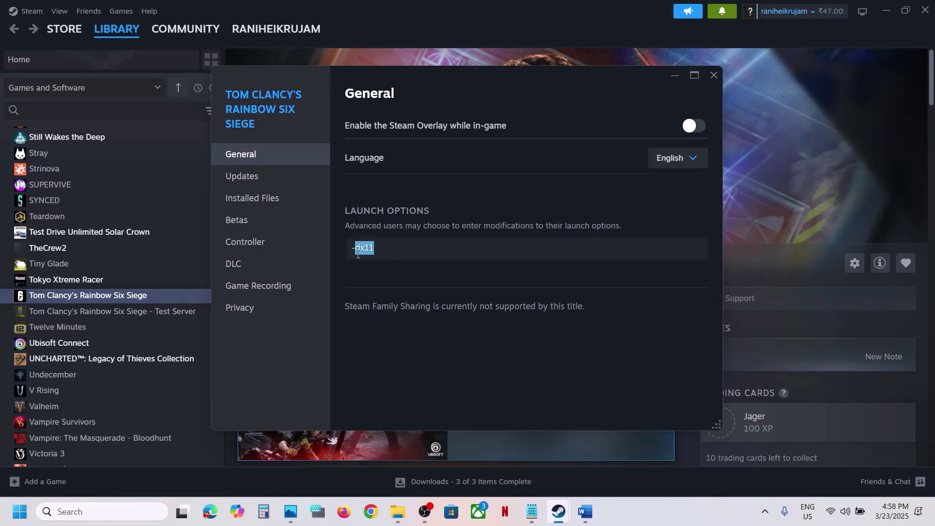
{"action": "key", "text": "BackSpace"}
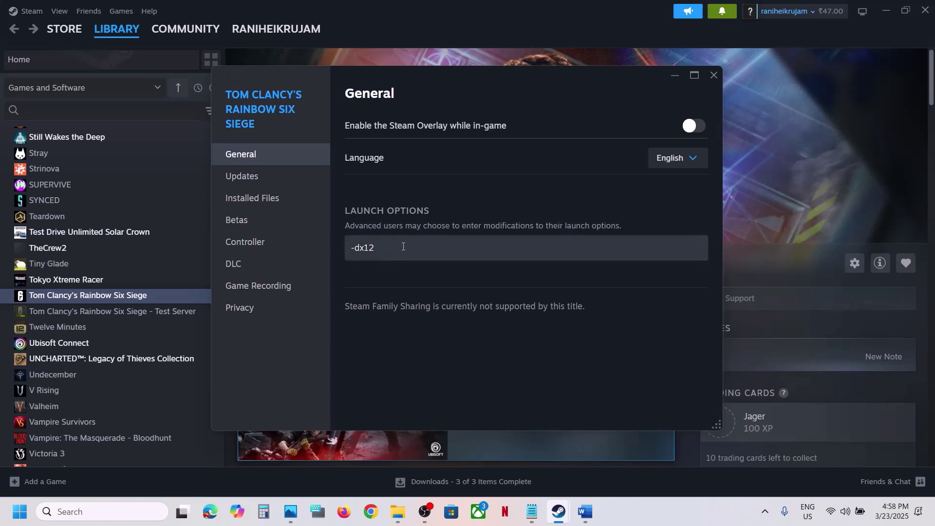
- Clear the game's launch options and close its properties
{"action": "left_click_drag", "start_coordinate": [403, 248], "coordinate": [343, 253]}
{"action": "key", "text": "BackSpace"}
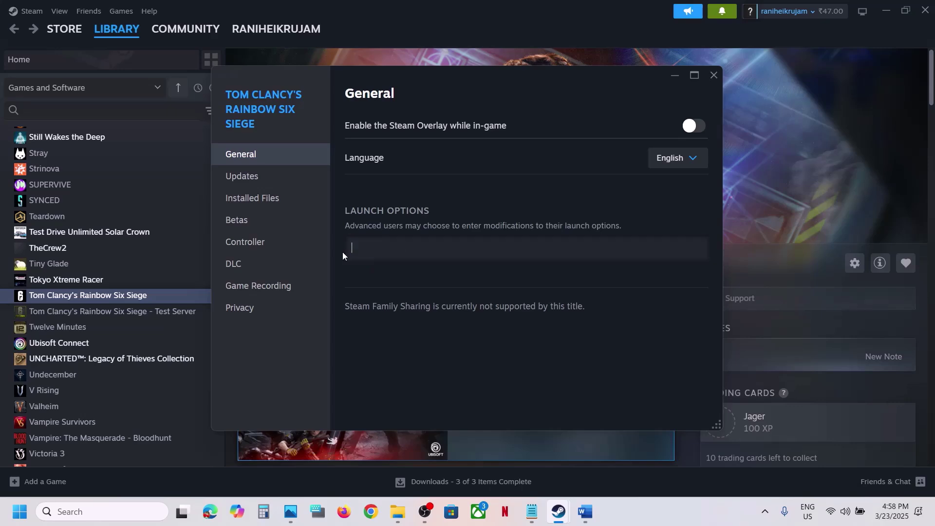
{"action": "left_click", "coordinate": [714, 75]}
- Return to the Word document and read Step 13 about allowing the game exe through antivirus, Windows Security and Firewall
{"action": "left_click", "coordinate": [585, 512]}
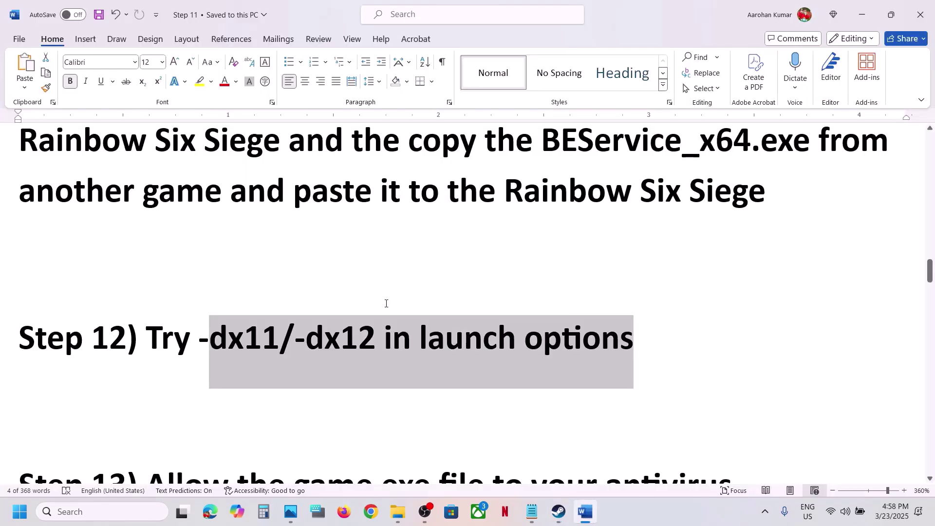
{"action": "scroll", "coordinate": [387, 303], "scroll_direction": "down", "scroll_amount": 3}
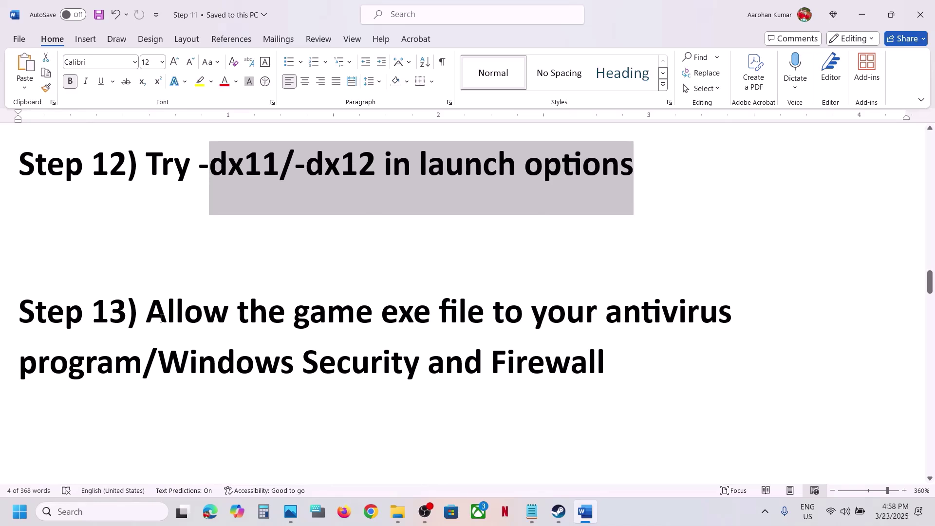
{"action": "left_click_drag", "start_coordinate": [161, 319], "coordinate": [141, 359]}
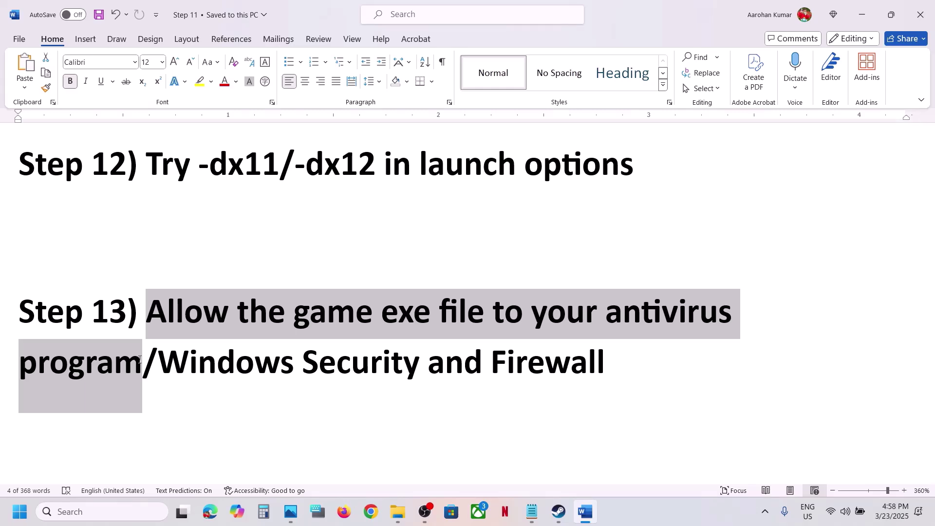
{"action": "left_click_drag", "start_coordinate": [158, 361], "coordinate": [560, 359]}
- From Windows Settings, open Windows Security's ransomware protection and show the apps allowed through Controlled folder access
{"action": "key", "text": "super+i"}
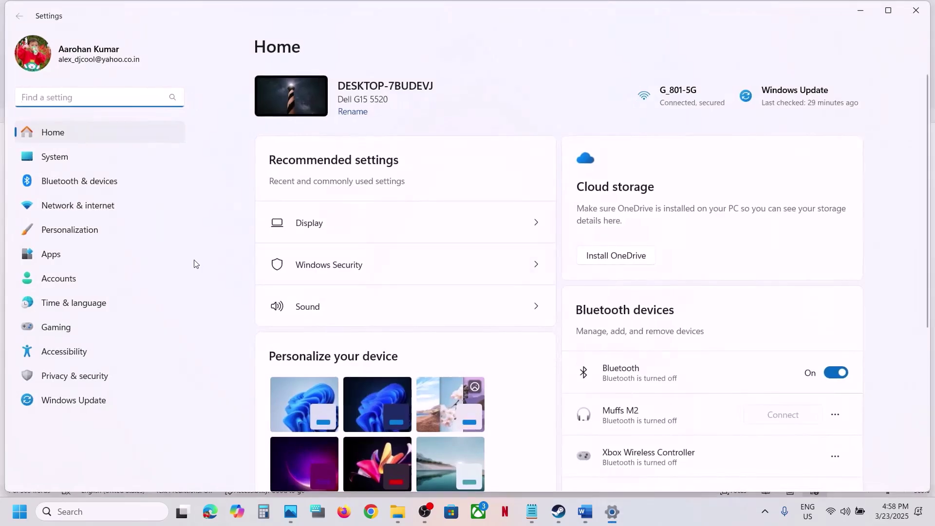
{"action": "left_click", "coordinate": [88, 379]}
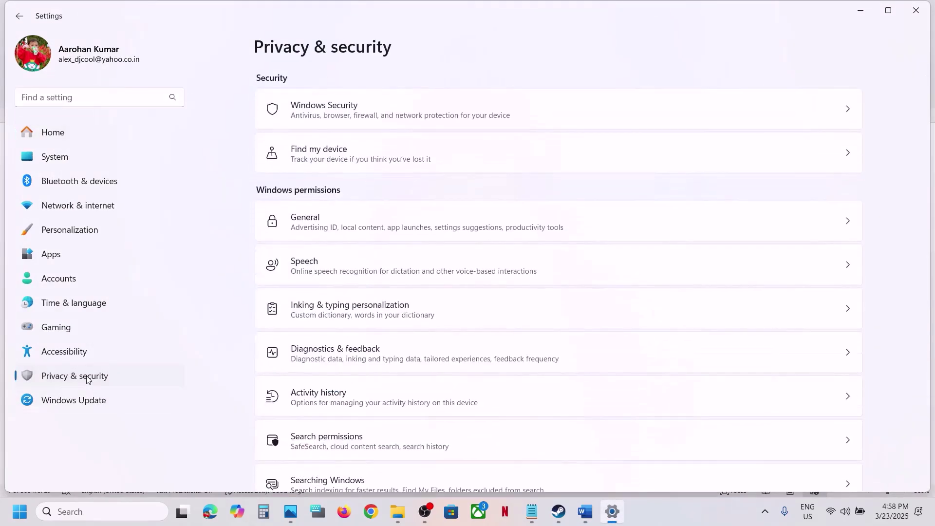
{"action": "left_click", "coordinate": [330, 116]}
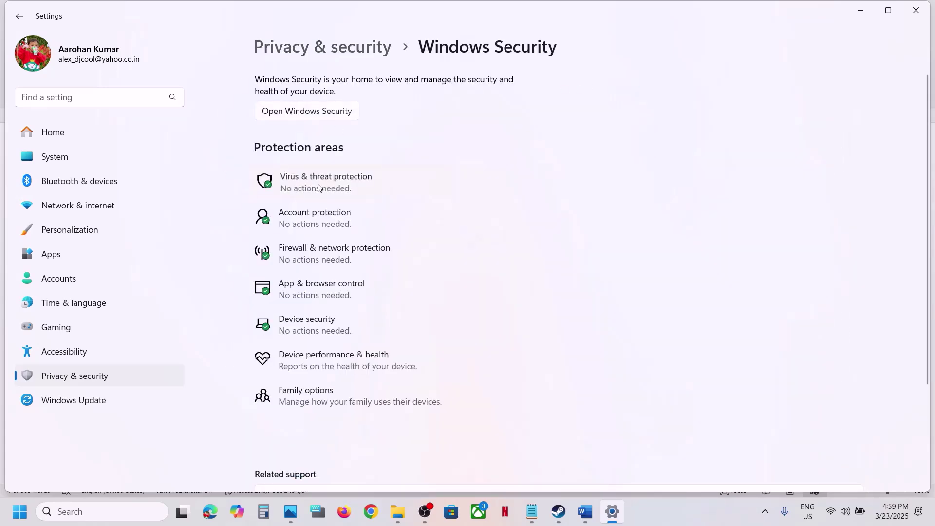
{"action": "left_click", "coordinate": [324, 187]}
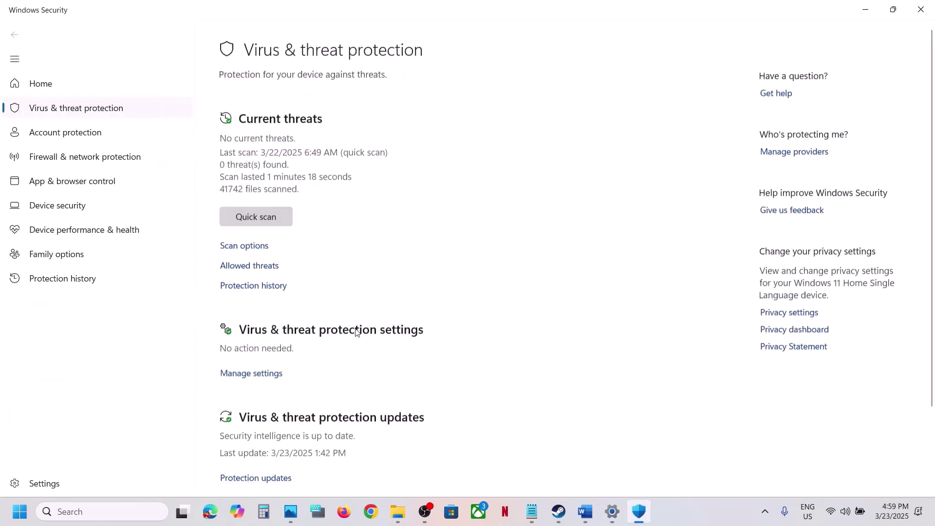
{"action": "scroll", "coordinate": [356, 331], "scroll_direction": "down", "scroll_amount": 3}
{"action": "left_click", "coordinate": [286, 453]}
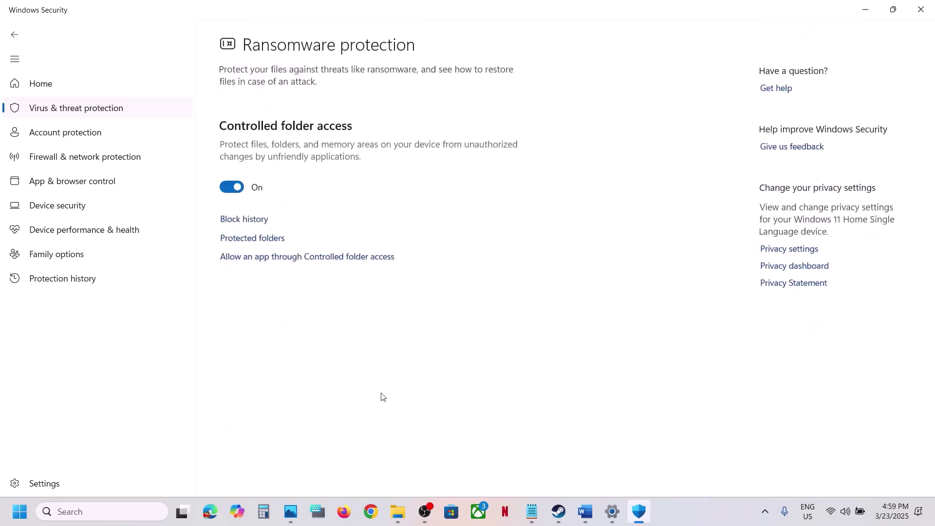
{"action": "left_click", "coordinate": [286, 257]}
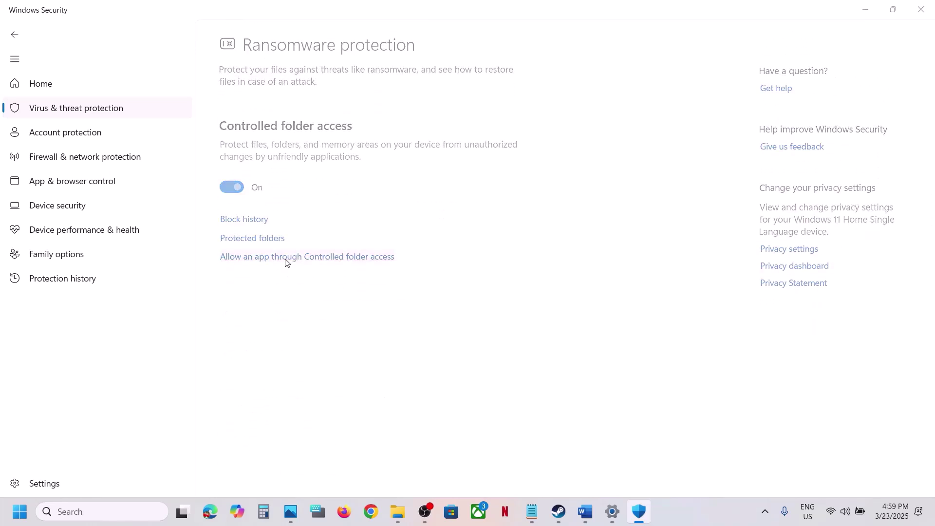
{"action": "scroll", "coordinate": [312, 97], "scroll_direction": "down", "scroll_amount": 2}
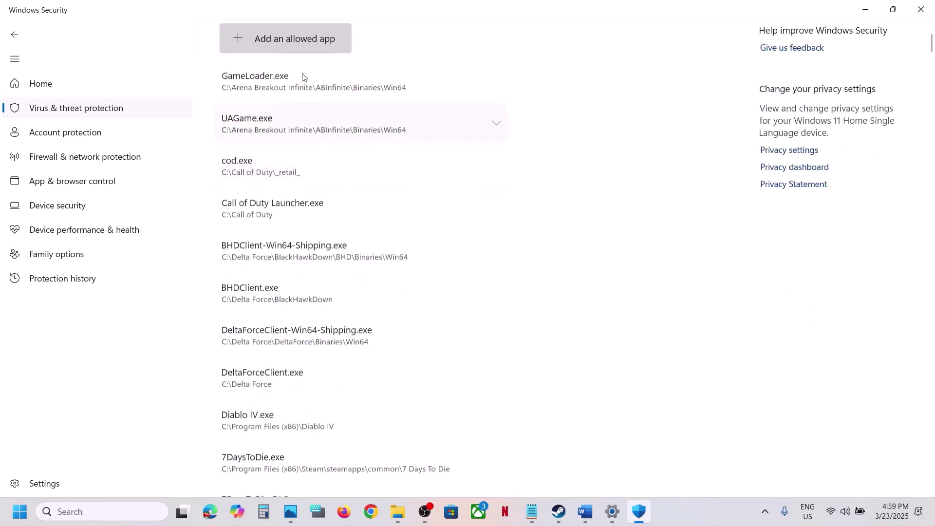
- Add RainbowSix from Steam's common\Tom Clancy's Rainbow Six Siege folder as an allowed app
{"action": "left_click", "coordinate": [302, 37]}
{"action": "left_click", "coordinate": [300, 90]}
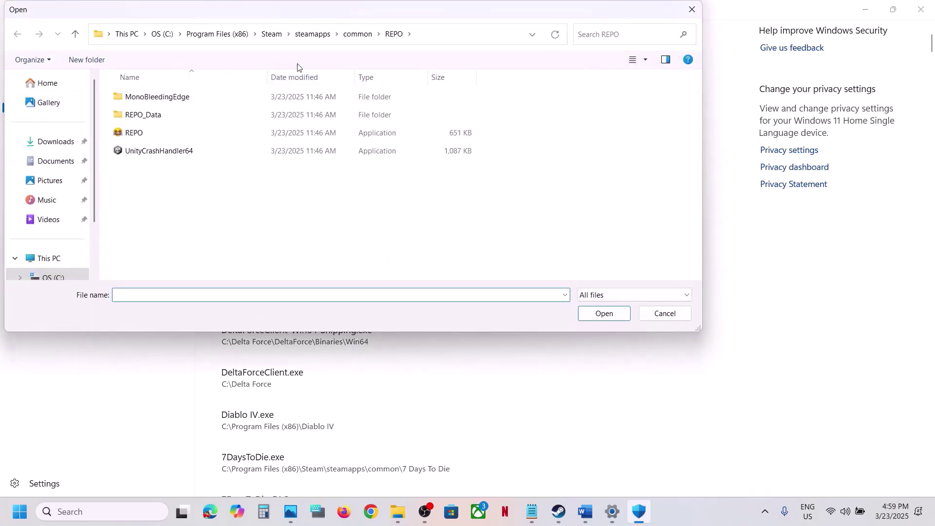
{"action": "left_click", "coordinate": [307, 36]}
{"action": "double_click", "coordinate": [190, 99]}
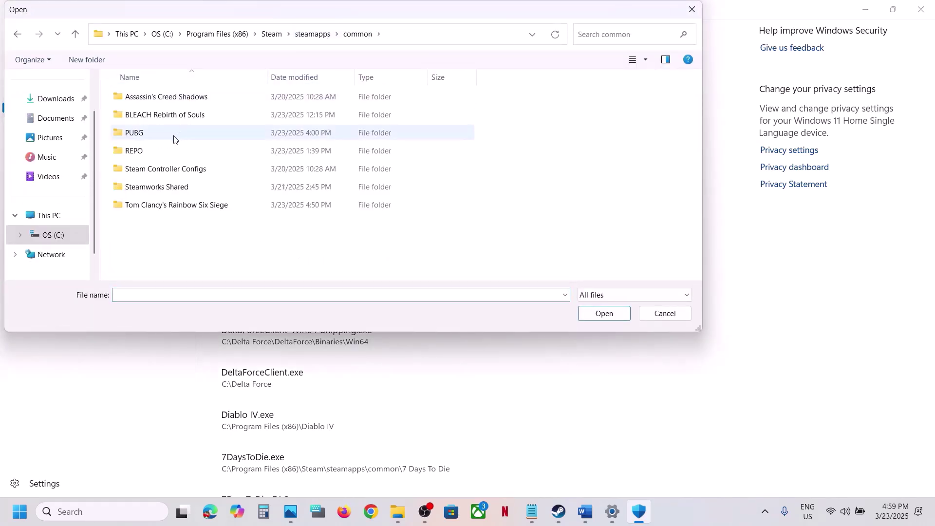
{"action": "left_click", "coordinate": [170, 207]}
{"action": "double_click", "coordinate": [169, 207]}
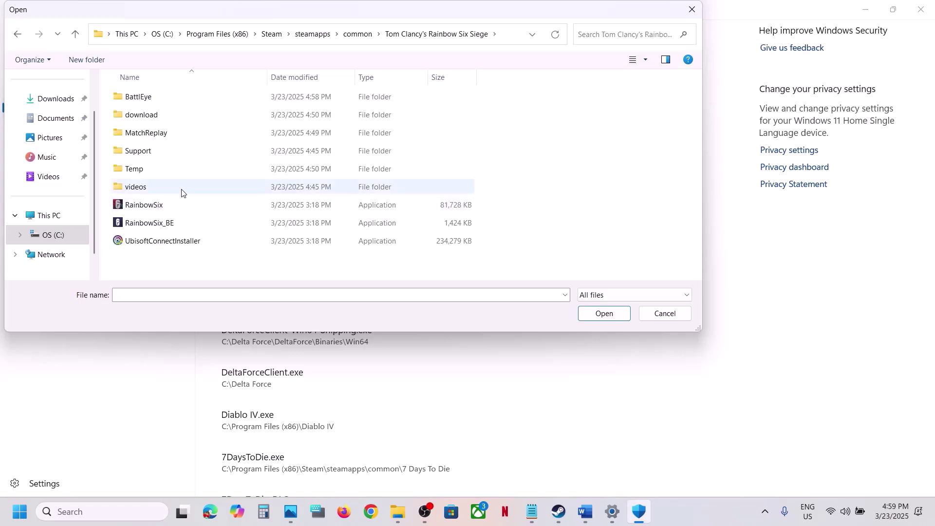
{"action": "left_click", "coordinate": [153, 206]}
{"action": "left_click", "coordinate": [597, 314]}
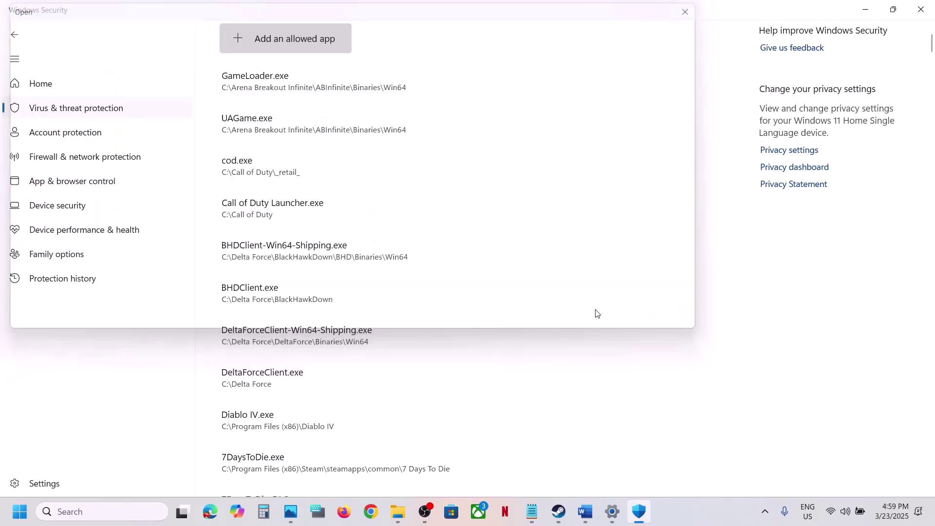
- Add RainbowSix_BE from the same game folder as another allowed app
{"action": "left_click", "coordinate": [305, 48]}
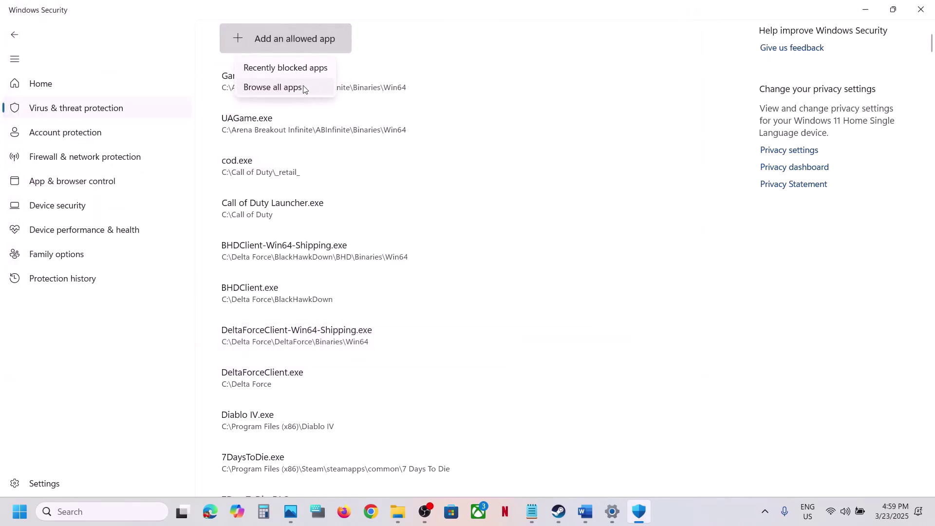
{"action": "left_click", "coordinate": [299, 88]}
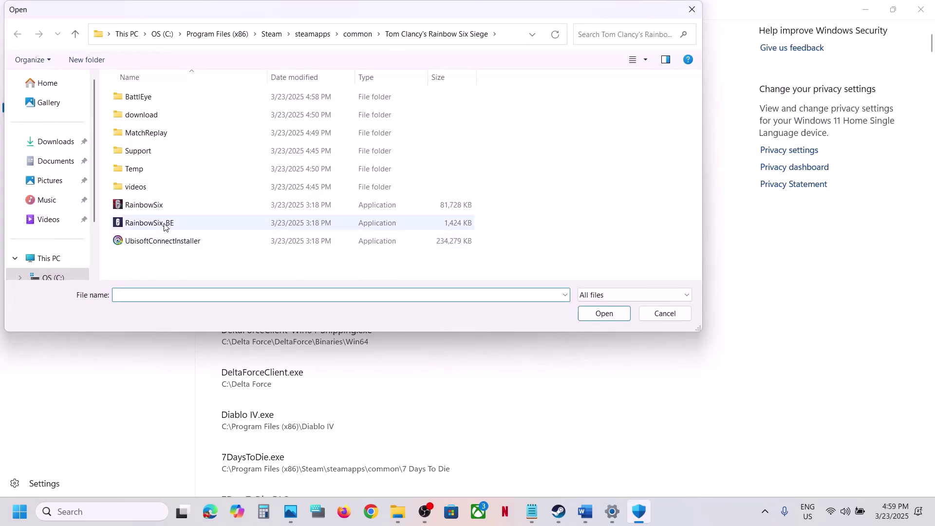
{"action": "left_click", "coordinate": [165, 224]}
{"action": "left_click", "coordinate": [604, 313]}
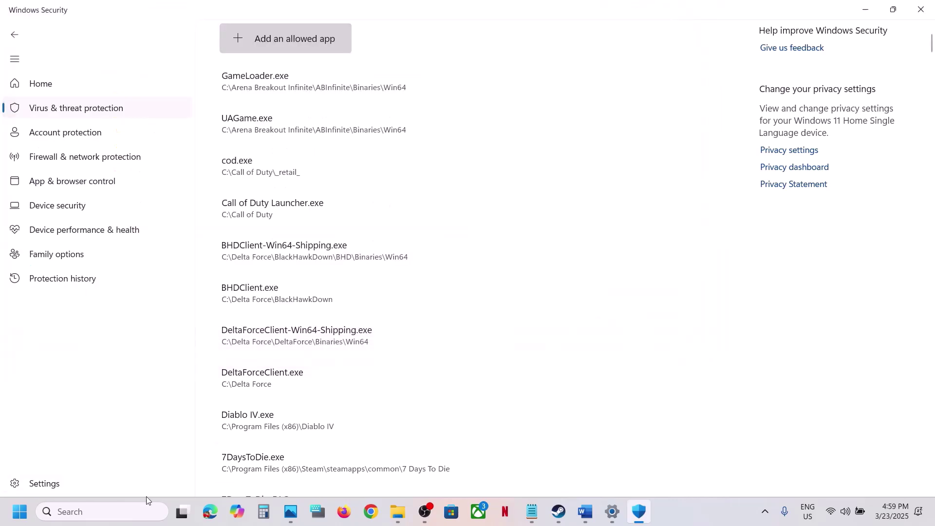
- Open Control Panel and go to the list of apps allowed through Windows Defender Firewall
{"action": "left_click", "coordinate": [107, 512]}
{"action": "type", "text": "control"}
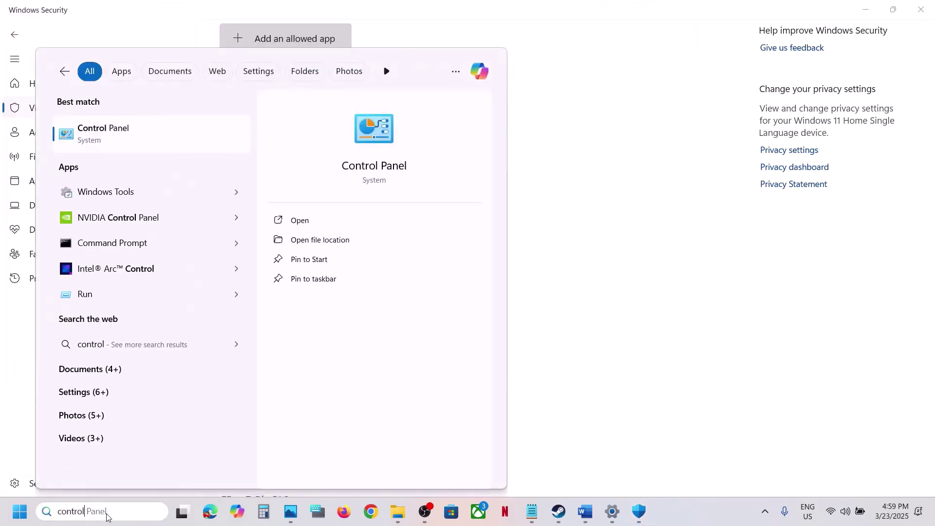
{"action": "key", "text": "Return"}
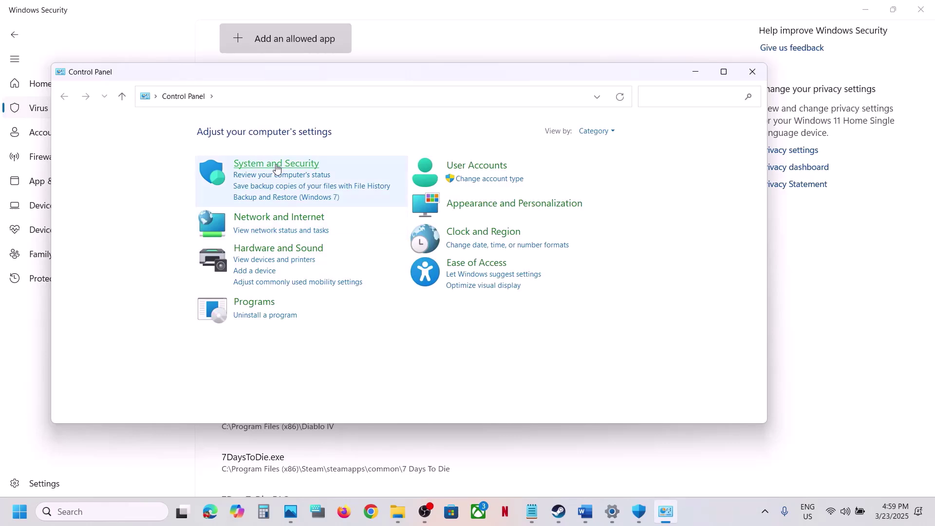
{"action": "left_click", "coordinate": [273, 163]}
{"action": "left_click", "coordinate": [262, 188]}
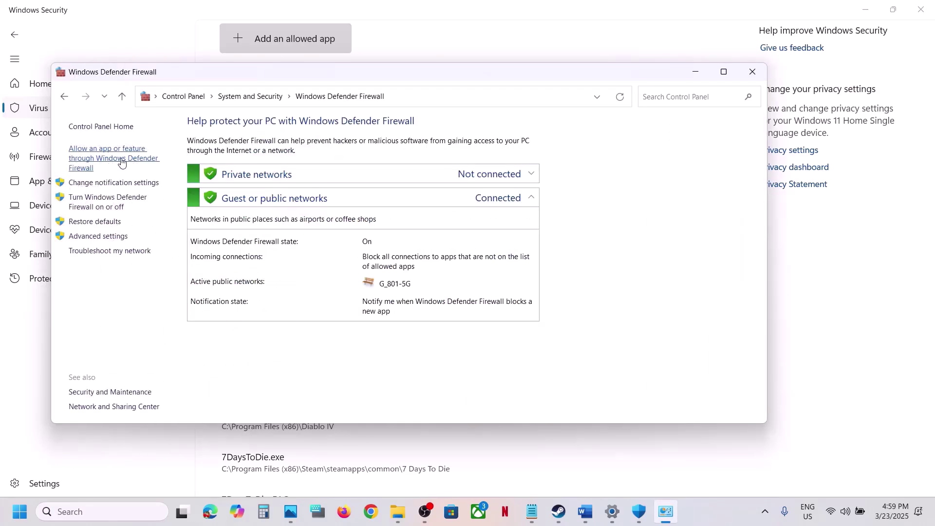
{"action": "left_click", "coordinate": [123, 161]}
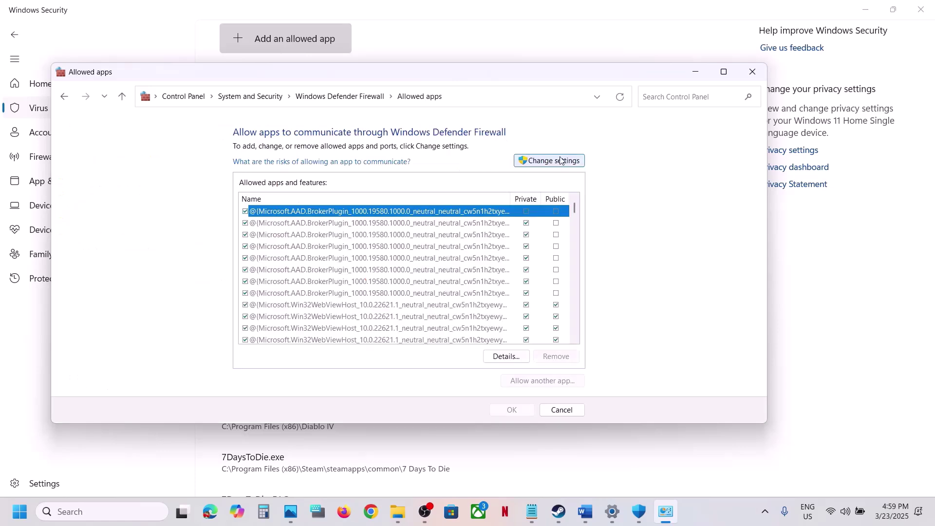
- Unlock the firewall's allowed apps settings, start adding another app, and browse to Steam's common folder
{"action": "left_click", "coordinate": [572, 161]}
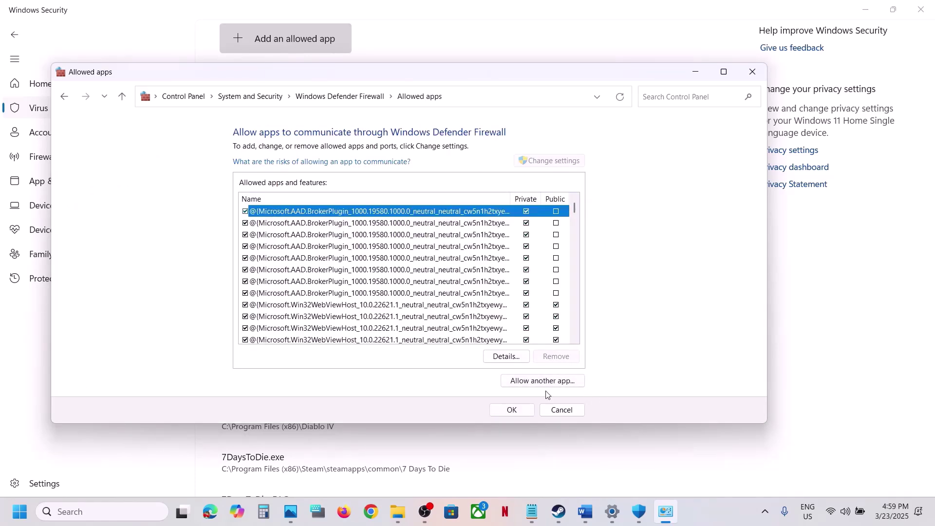
{"action": "left_click", "coordinate": [534, 384]}
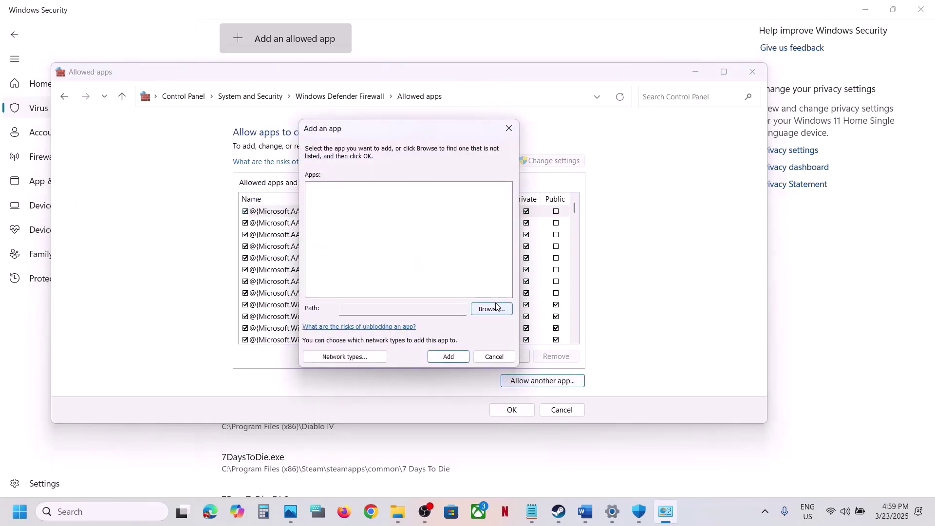
{"action": "left_click", "coordinate": [493, 309]}
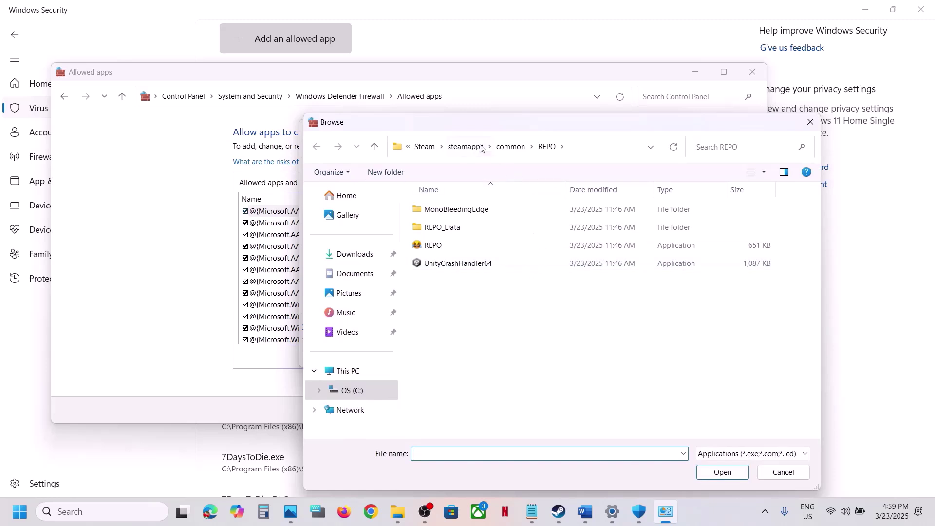
{"action": "left_click", "coordinate": [510, 147]}
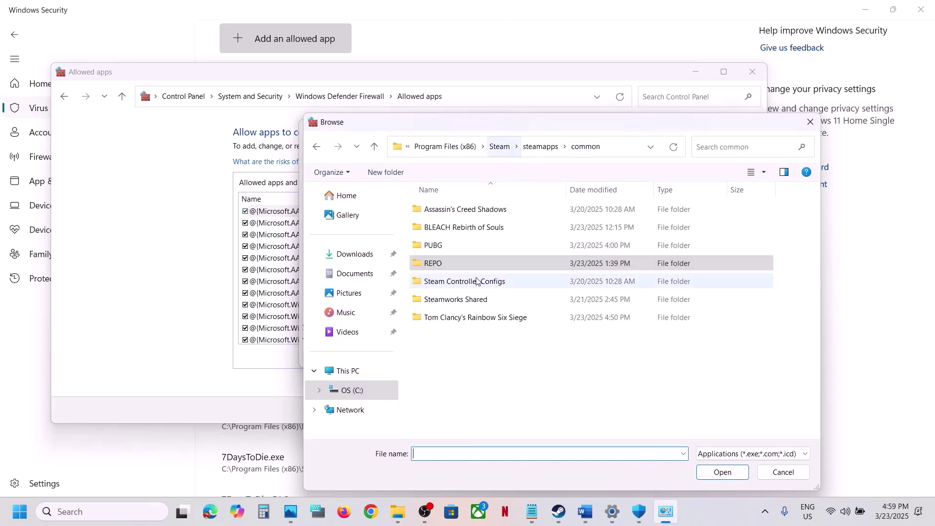
{"action": "double_click", "coordinate": [446, 248]}
{"action": "double_click", "coordinate": [442, 225]}
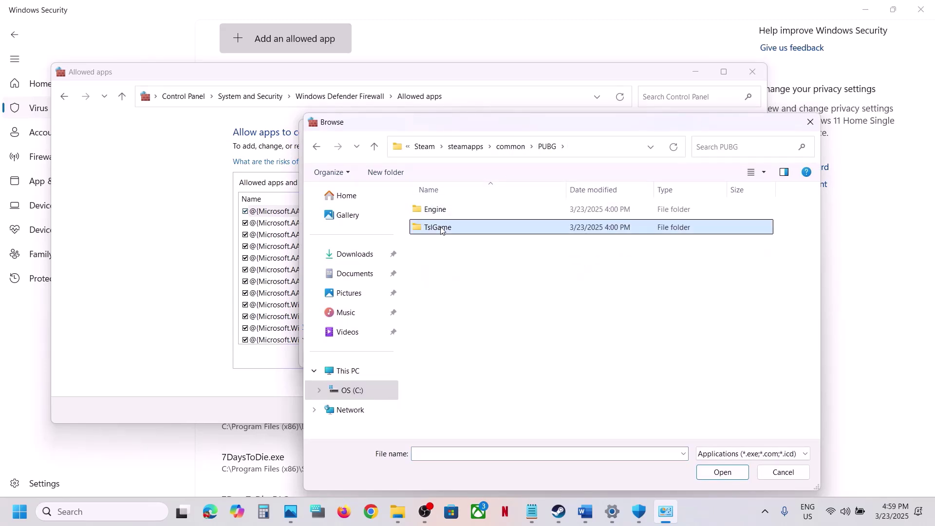
{"action": "left_click", "coordinate": [374, 146]}
{"action": "left_click", "coordinate": [374, 147]}
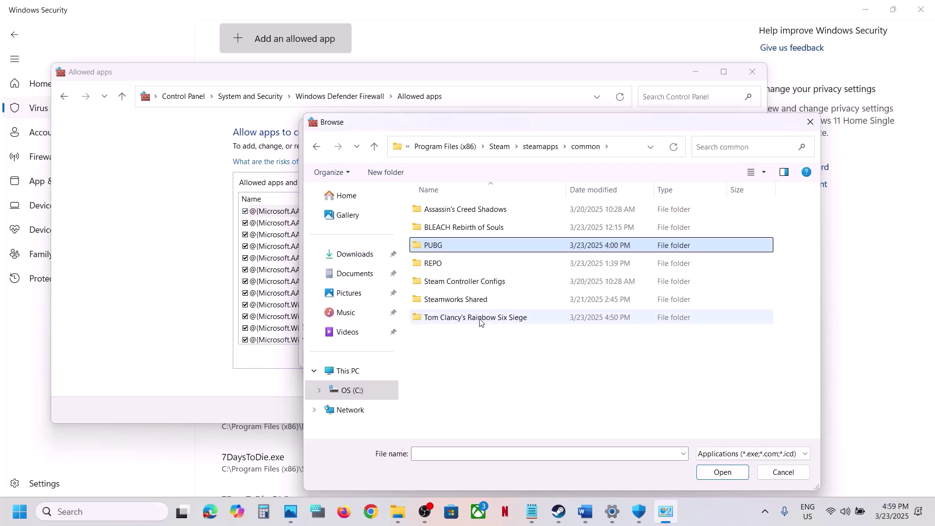
- Try to add RainbowSix from the Tom Clancy's Rainbow Six Siege folder to the firewall's allowed apps
{"action": "double_click", "coordinate": [495, 319]}
{"action": "left_click", "coordinate": [451, 317]}
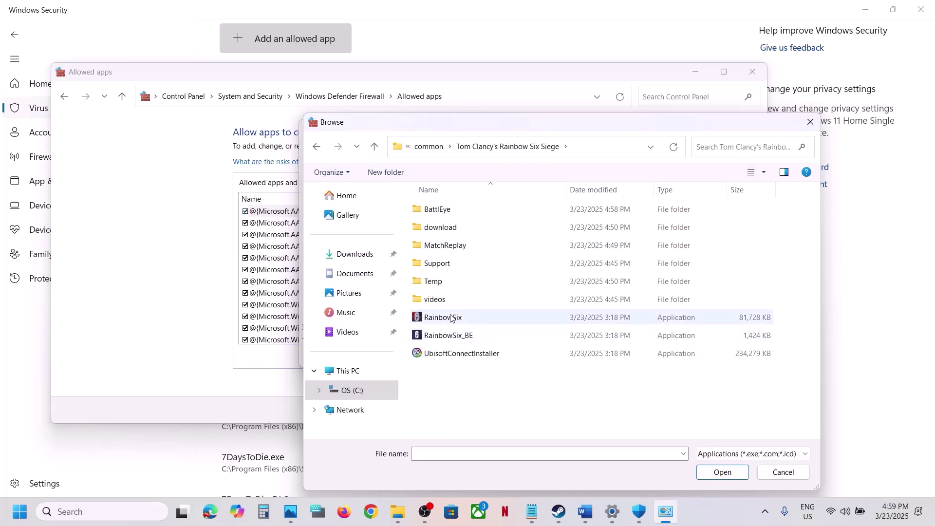
{"action": "left_click", "coordinate": [733, 480]}
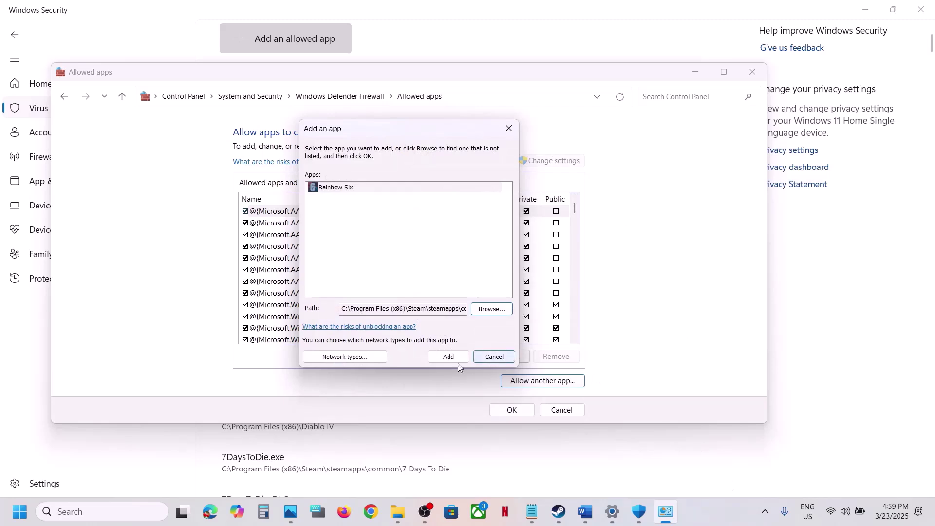
{"action": "left_click", "coordinate": [445, 359]}
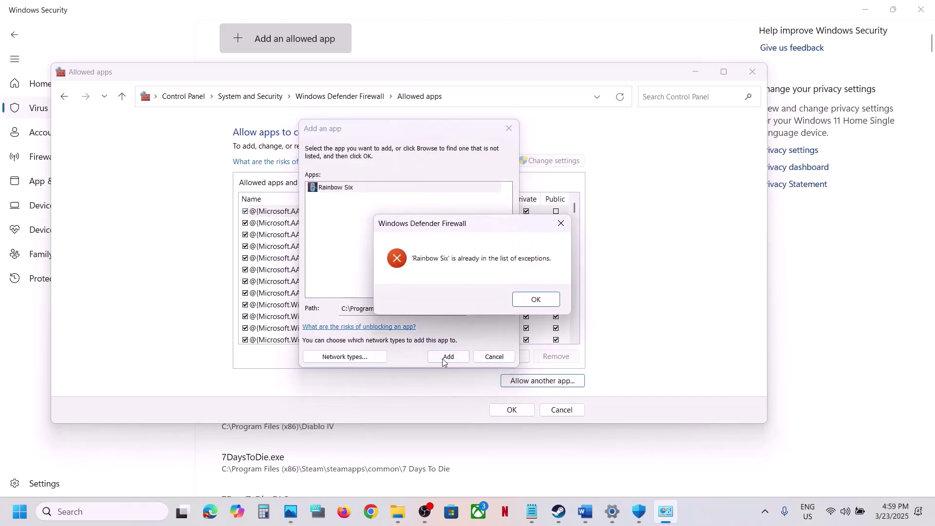
{"action": "left_click", "coordinate": [536, 300]}
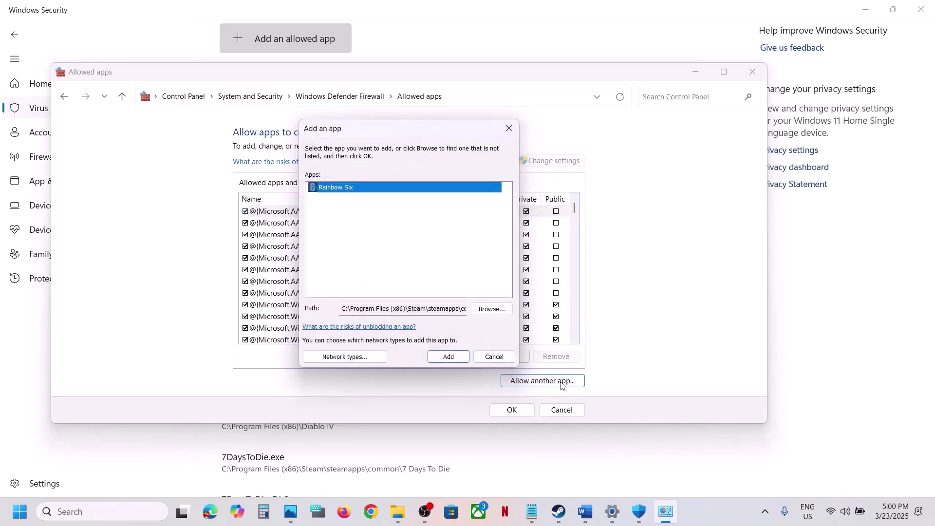
- Try to add RainbowSix_BE from the same game folder to the firewall's allowed apps, and leave the add-app dialog
{"action": "left_click", "coordinate": [492, 310]}
{"action": "left_click", "coordinate": [468, 335]}
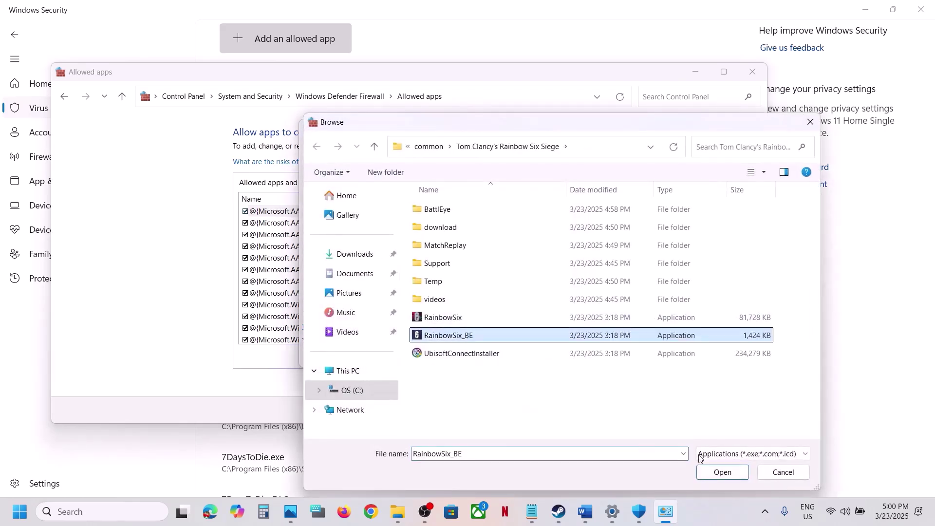
{"action": "left_click", "coordinate": [722, 472]}
{"action": "left_click", "coordinate": [446, 359]}
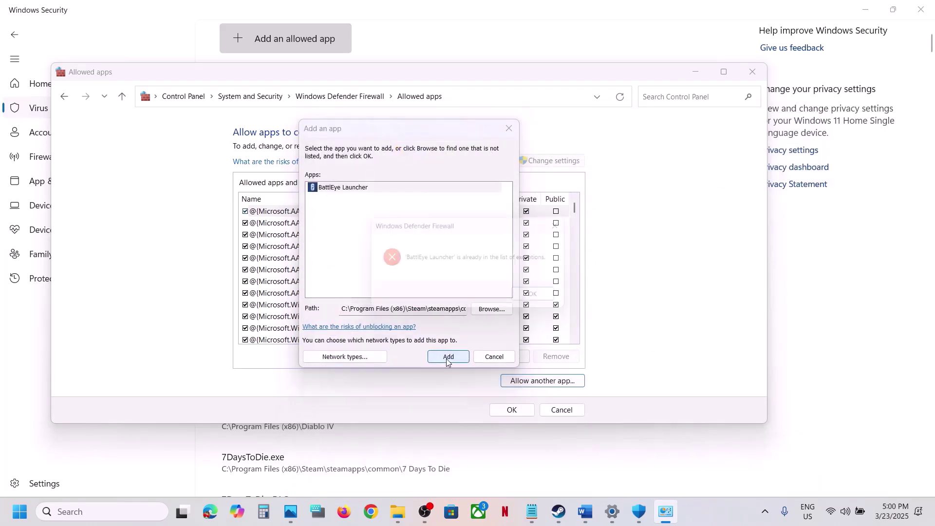
{"action": "left_click", "coordinate": [547, 298]}
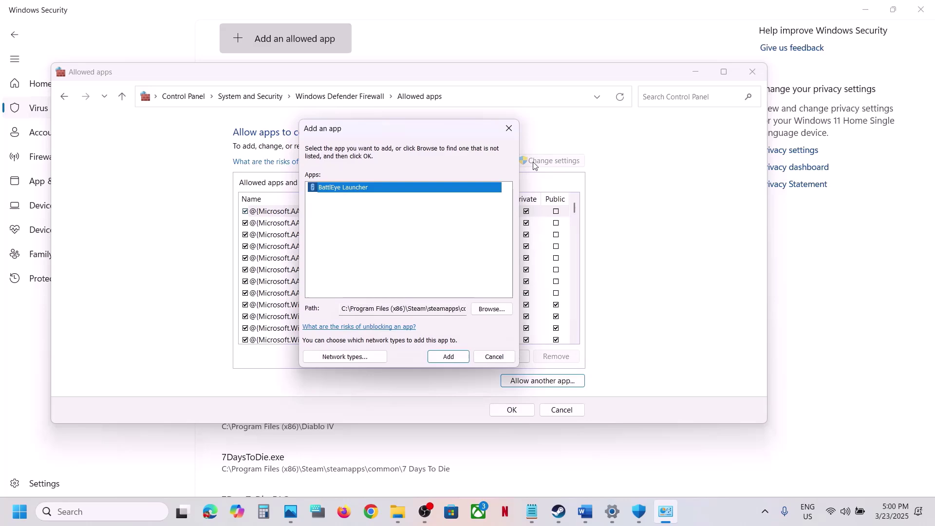
{"action": "left_click", "coordinate": [509, 129]}
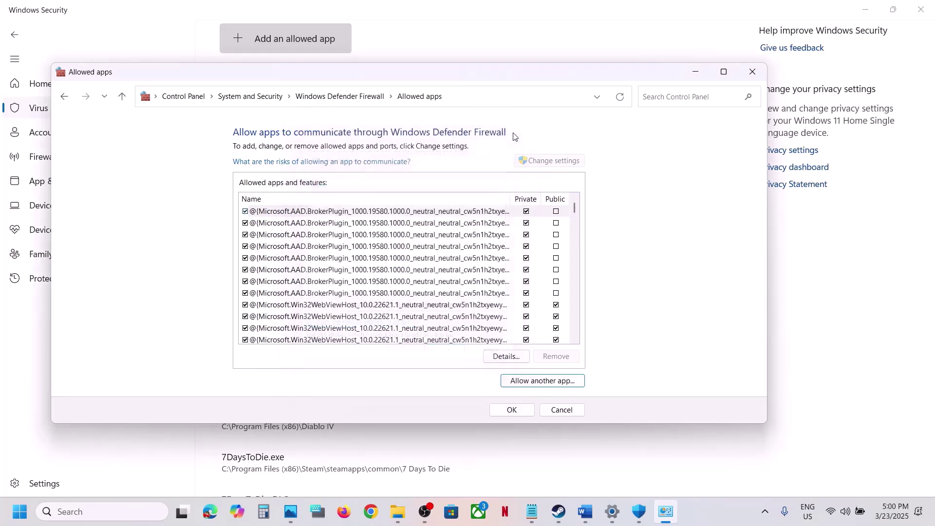
- Locate the Rainbow Six entries in the firewall's allowed apps list, and close the firewall and Windows Security windows
{"action": "left_click", "coordinate": [499, 320]}
{"action": "key", "text": "r"}
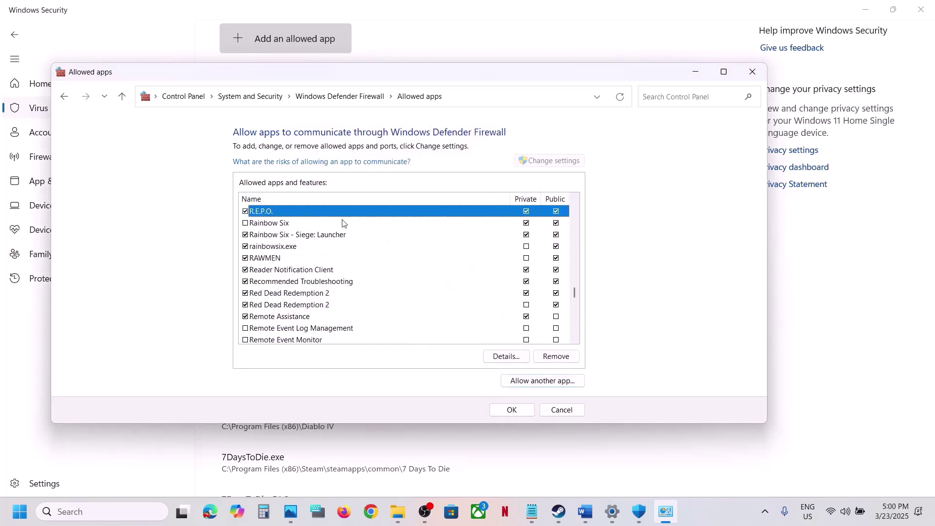
{"action": "left_click", "coordinate": [321, 234]}
{"action": "left_click", "coordinate": [298, 224]}
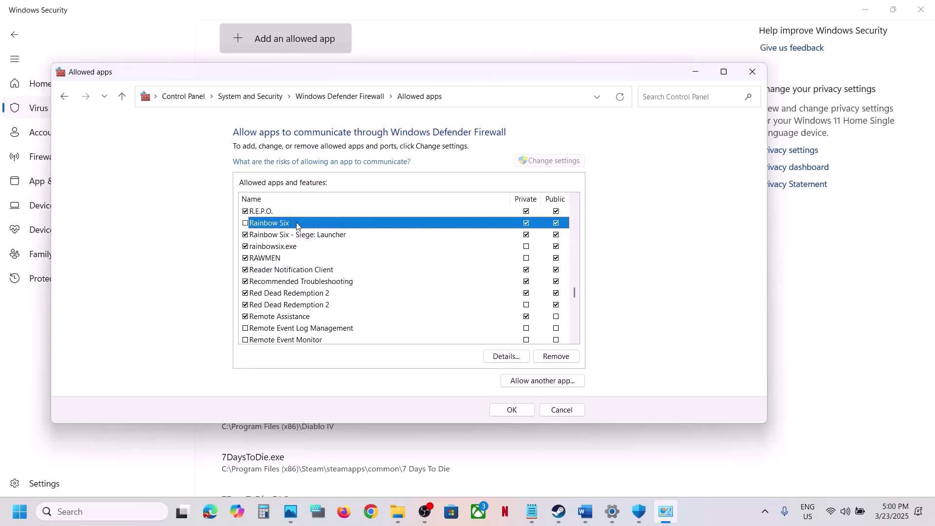
{"action": "left_click", "coordinate": [751, 71]}
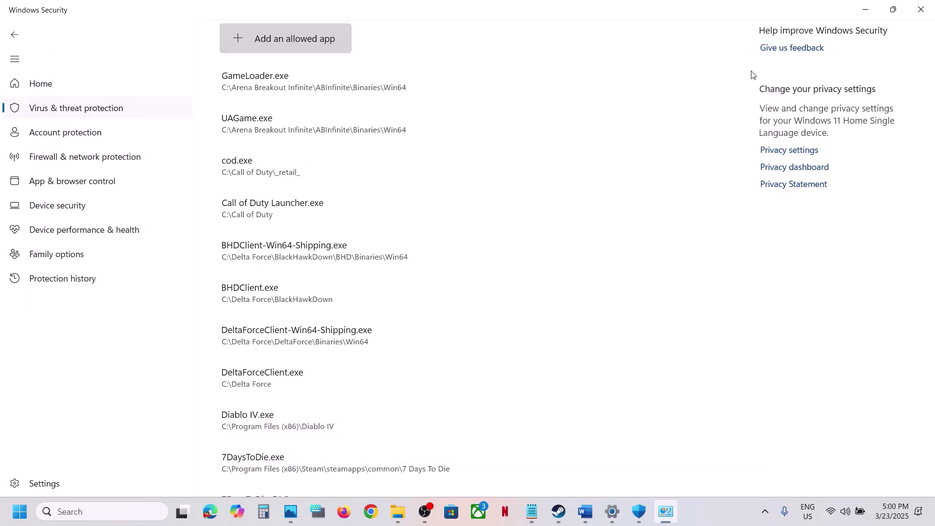
{"action": "left_click", "coordinate": [926, 10]}
{"action": "left_click", "coordinate": [928, 11]}
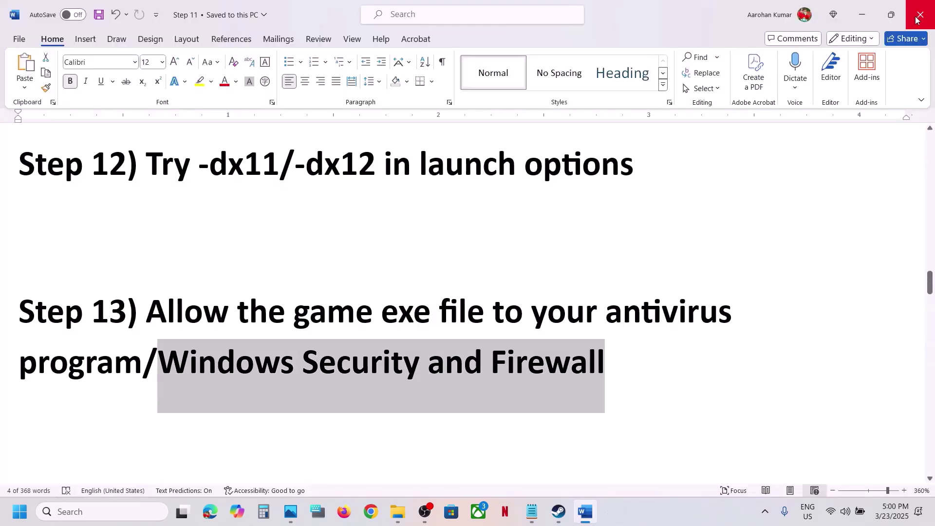
- Read Step 14 on clean graphics driver installation in the Word document, highlighting its heading and the NVIDIA and AMD links
{"action": "scroll", "coordinate": [529, 313], "scroll_direction": "down", "scroll_amount": 3}
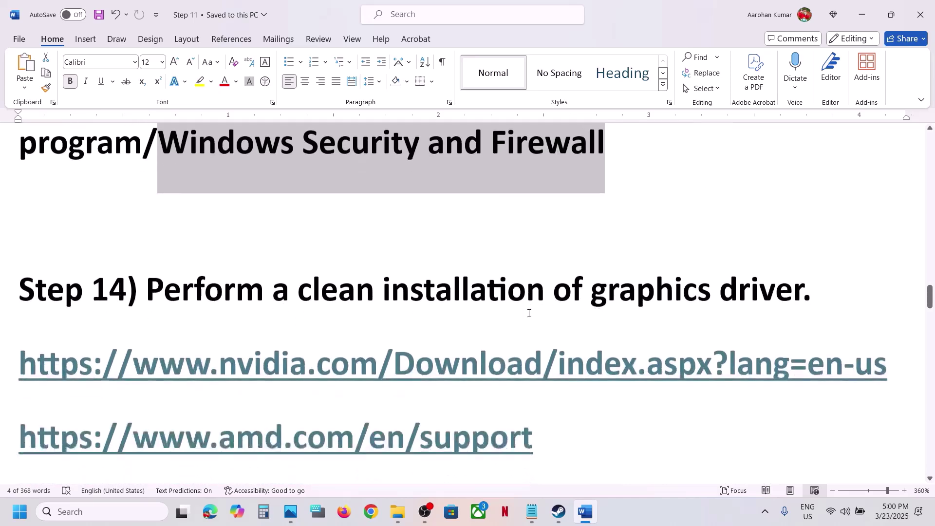
{"action": "scroll", "coordinate": [530, 313], "scroll_direction": "up", "scroll_amount": 1}
{"action": "left_click_drag", "start_coordinate": [184, 316], "coordinate": [754, 335]}
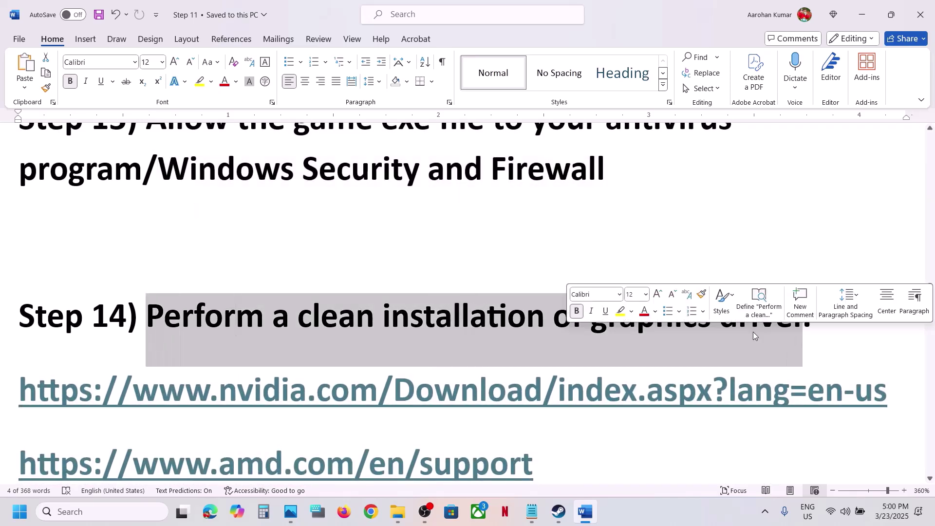
{"action": "scroll", "coordinate": [430, 382], "scroll_direction": "down", "scroll_amount": 3}
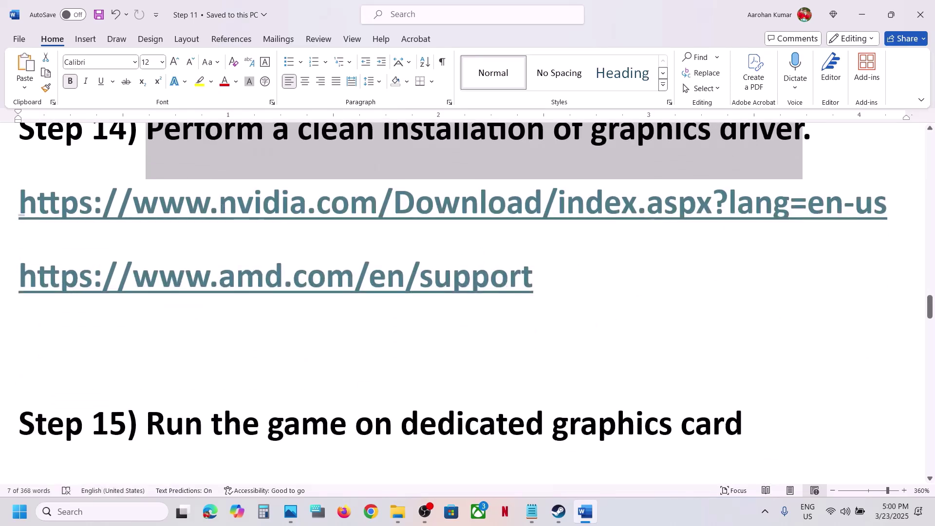
{"action": "left_click_drag", "start_coordinate": [220, 209], "coordinate": [696, 214]}
{"action": "left_click_drag", "start_coordinate": [219, 275], "coordinate": [483, 273]}
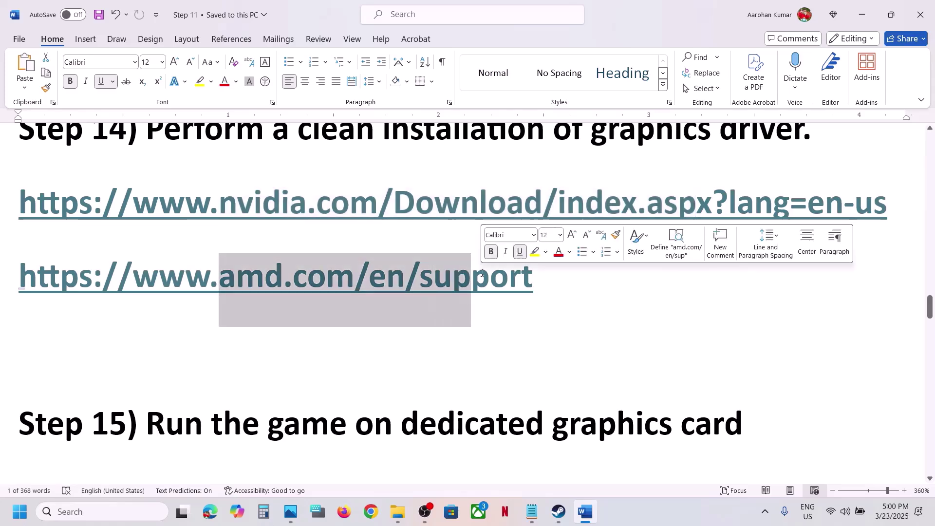
{"action": "left_click_drag", "start_coordinate": [219, 202], "coordinate": [479, 203]}
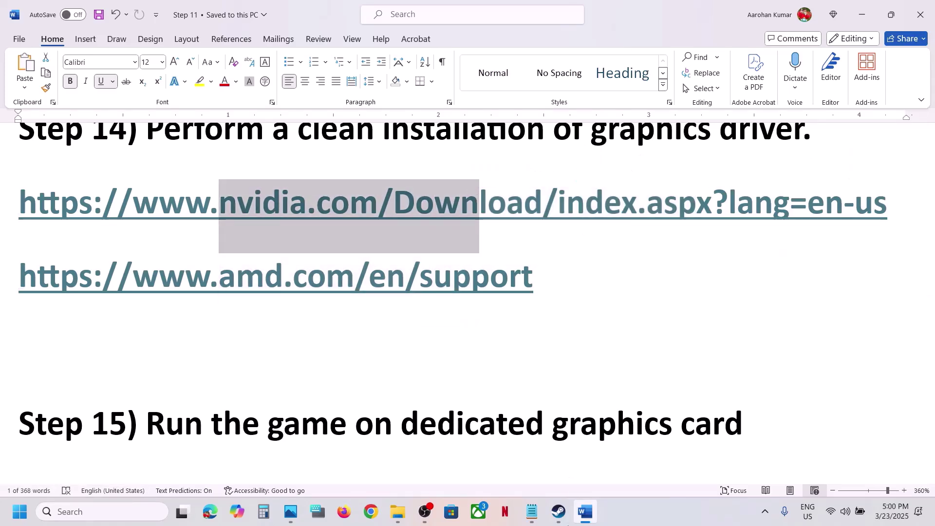
- On NVIDIA's drivers page, choose Windows 11 as the operating system and search for GeForce RTX 3050 Laptop GPU drivers
{"action": "left_click", "coordinate": [562, 519]}
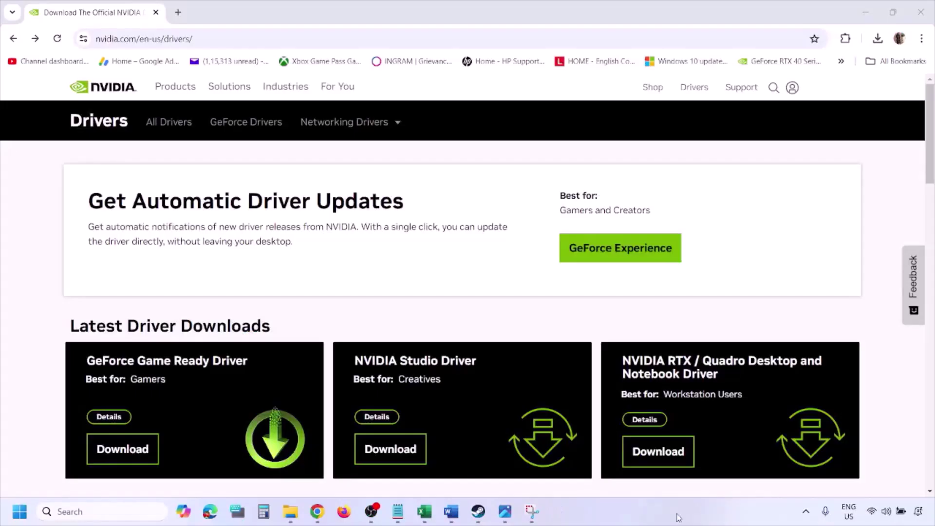
{"action": "scroll", "coordinate": [218, 298], "scroll_direction": "down", "scroll_amount": 8}
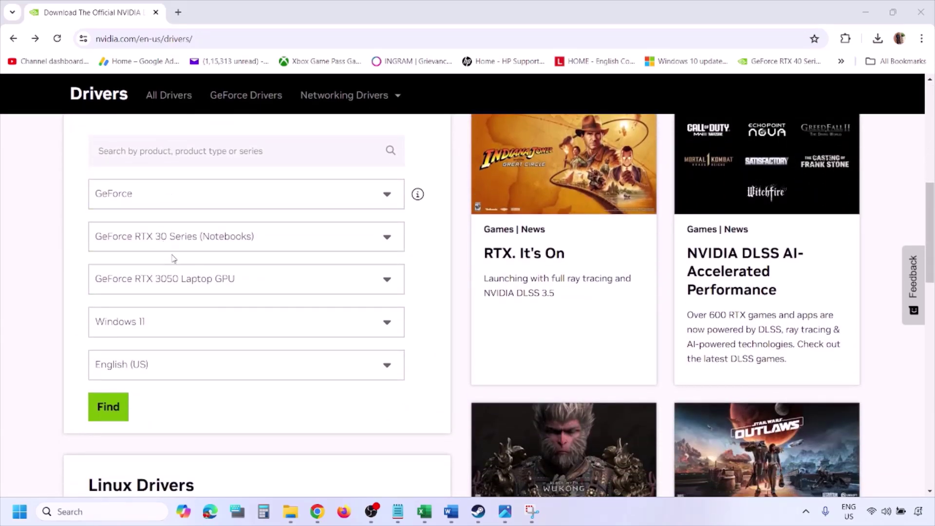
{"action": "left_click", "coordinate": [155, 325]}
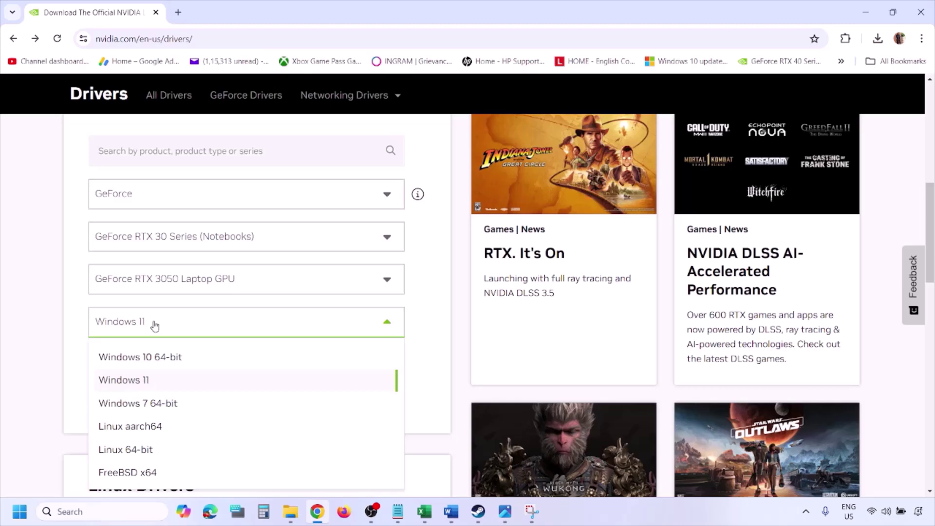
{"action": "left_click", "coordinate": [136, 382]}
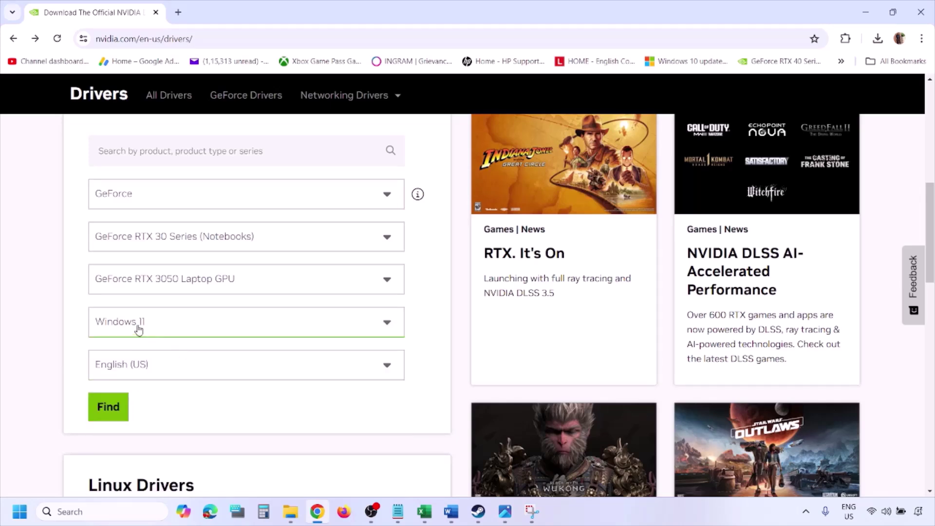
{"action": "left_click", "coordinate": [107, 408]}
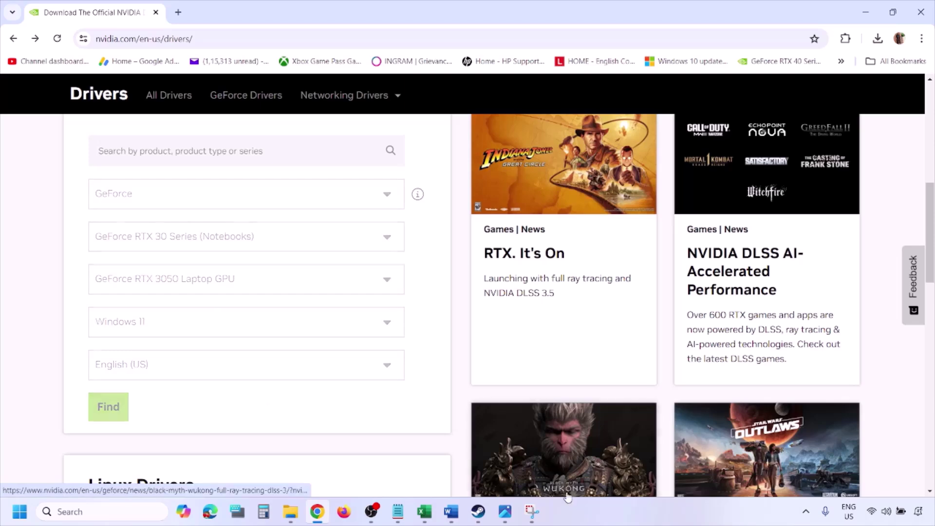
- Switch to the image viewer and go through 1.png to 5.png, covering the driver download and the clean installation options
{"action": "left_click", "coordinate": [505, 512]}
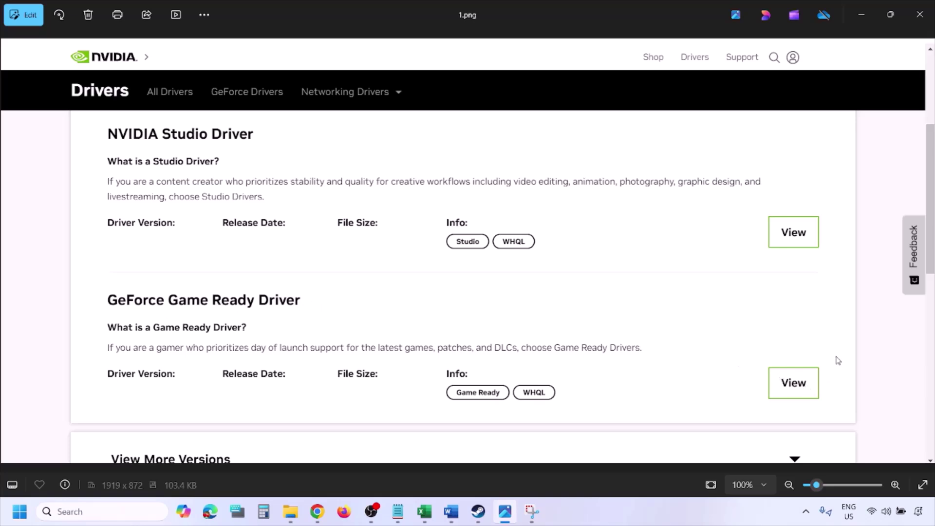
{"action": "key", "text": "Right"}
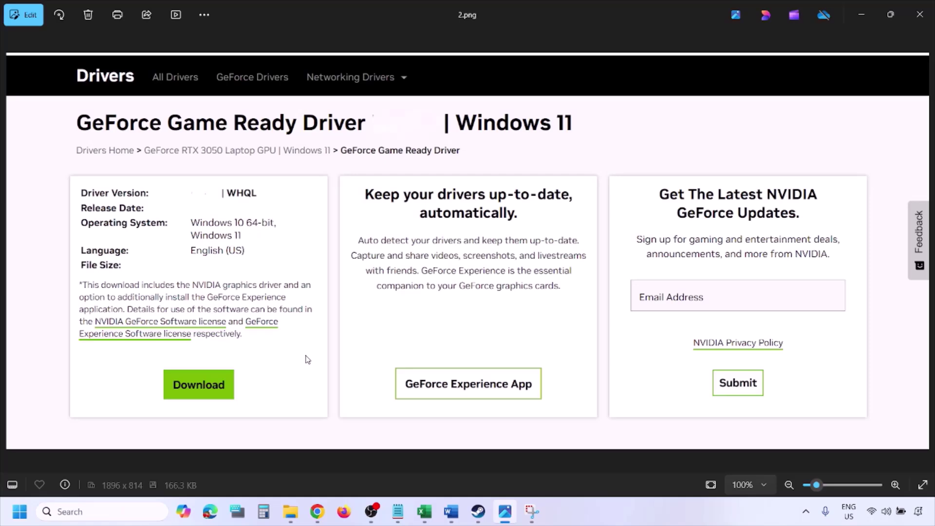
{"action": "key", "text": "Right"}
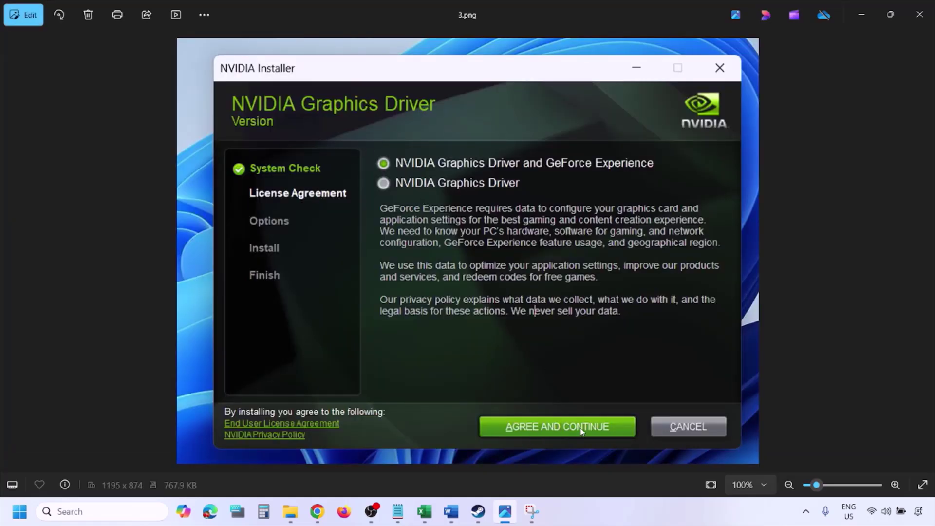
{"action": "key", "text": "Right"}
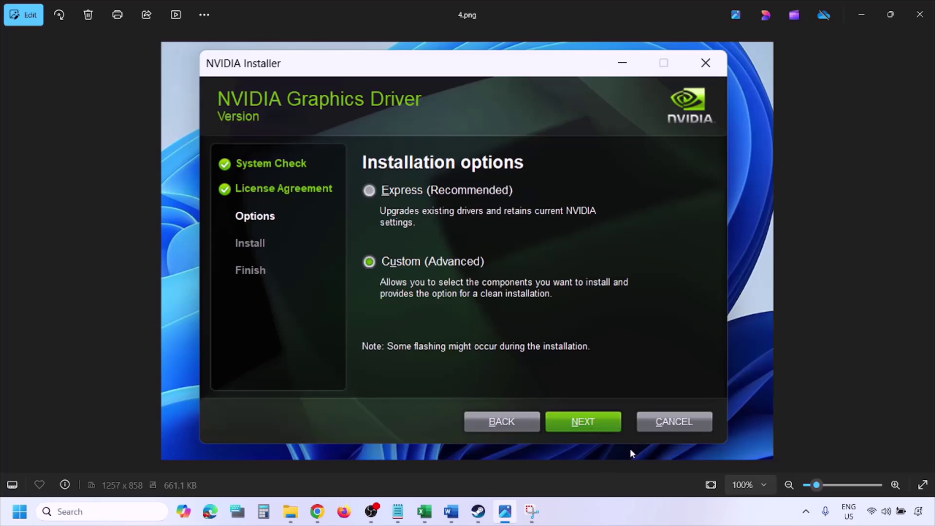
{"action": "key", "text": "Right"}
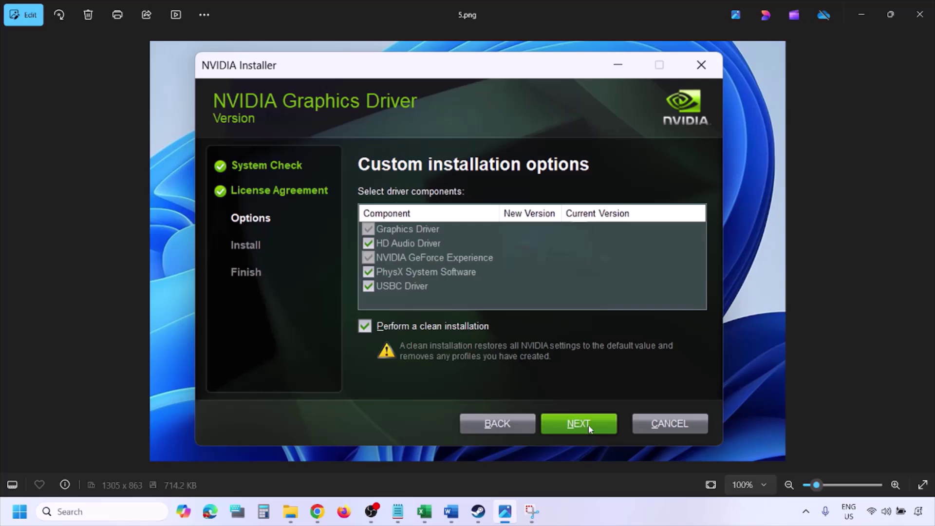
- Bring up the computer's power options to point out Restart, and dismiss them without restarting
{"action": "left_click", "coordinate": [19, 512]}
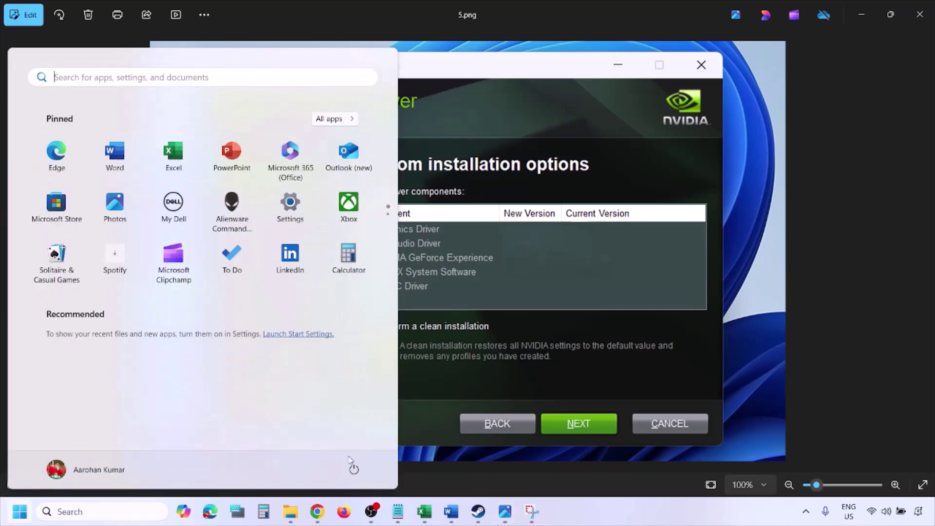
{"action": "left_click", "coordinate": [354, 471]}
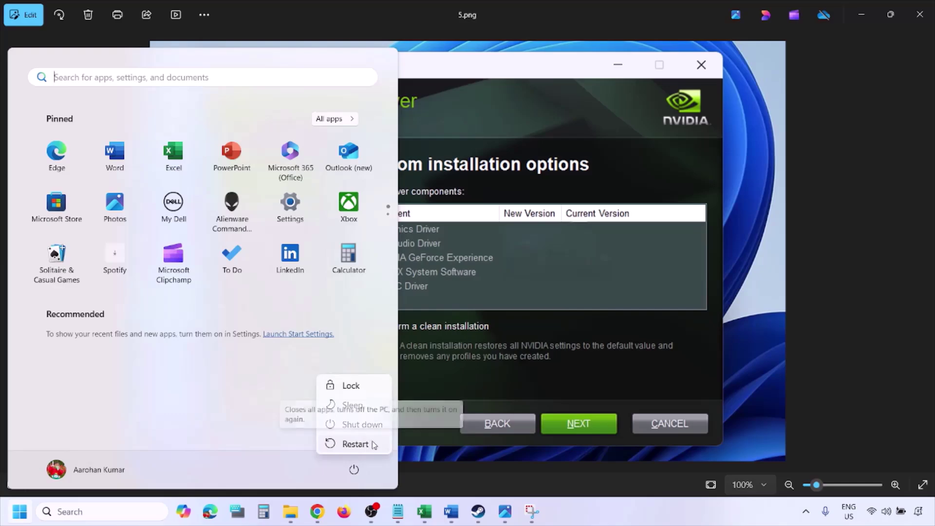
{"action": "left_click", "coordinate": [637, 524]}
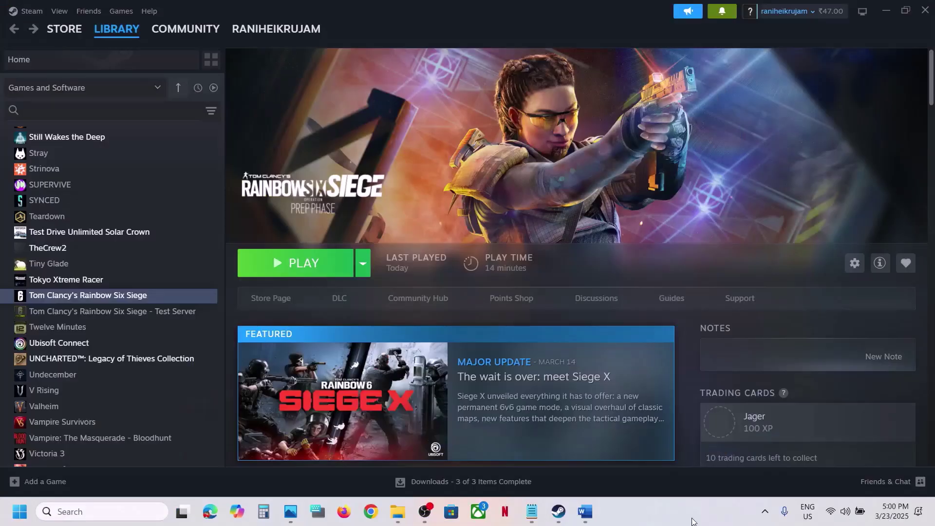
- Switch to the Word document, highlight the AMD support link, and select the word "graphics" in the Step 15 heading
{"action": "left_click", "coordinate": [586, 512]}
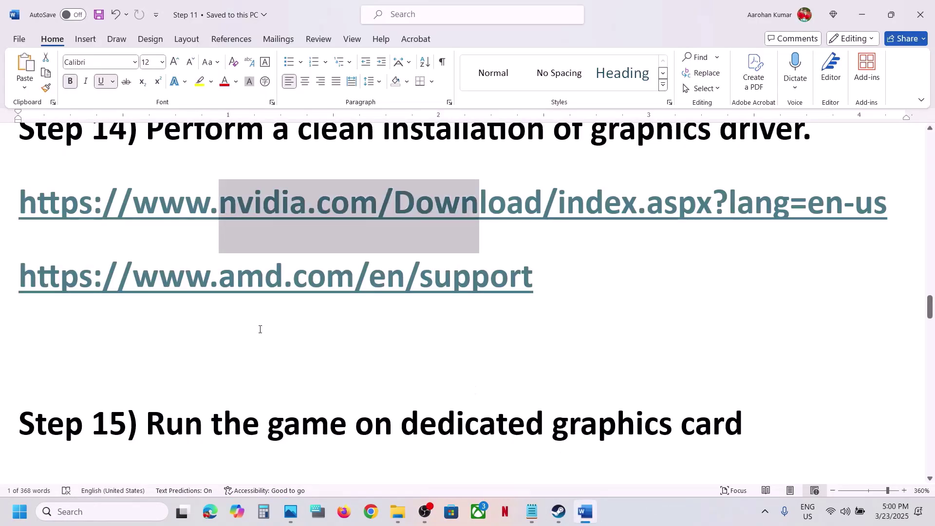
{"action": "left_click_drag", "start_coordinate": [146, 285], "coordinate": [578, 280]}
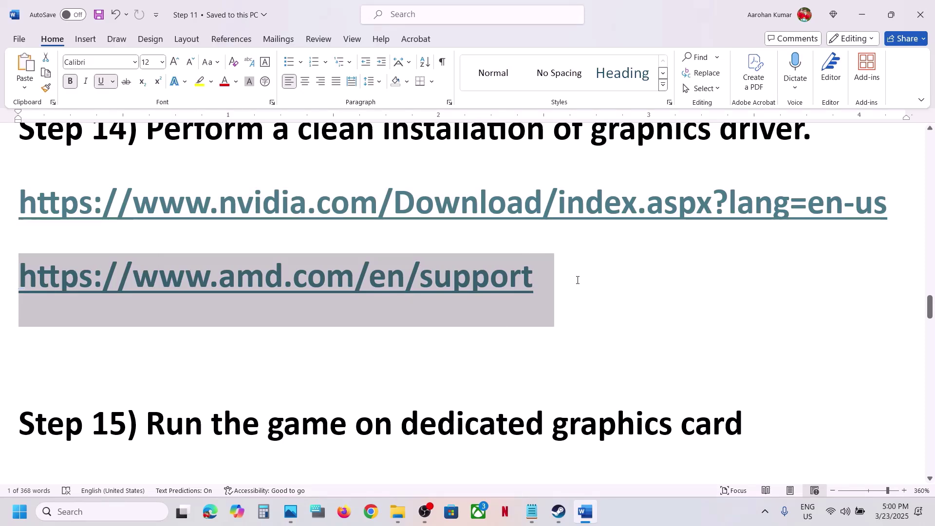
{"action": "right_click", "coordinate": [578, 284]}
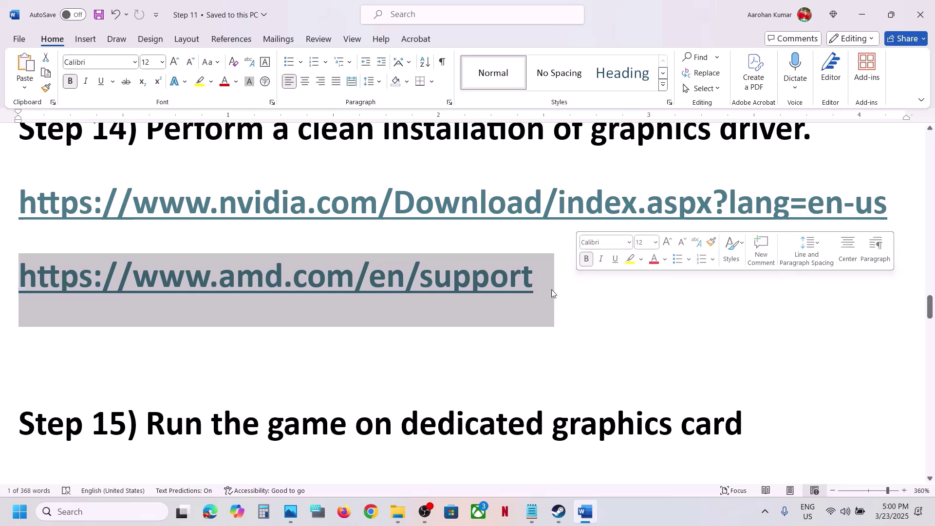
{"action": "scroll", "coordinate": [554, 293], "scroll_direction": "down", "scroll_amount": 1}
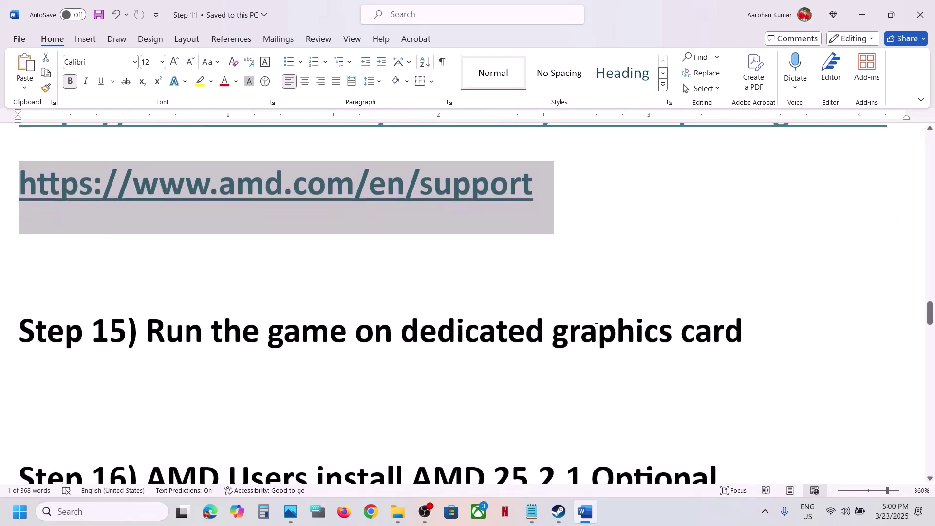
{"action": "double_click", "coordinate": [597, 328]}
{"action": "key", "text": "ctrl+c"}
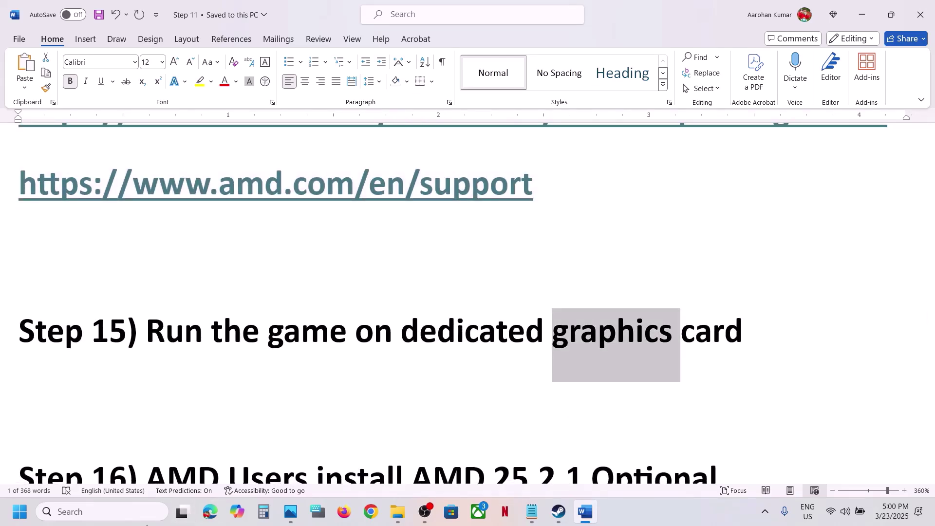
- Open Windows Graphics settings and add the RainbowSix application from Steam's Tom Clancy's Rainbow Six Siege folder as a desktop app
{"action": "left_click", "coordinate": [141, 524]}
{"action": "key", "text": "ctrl+v"}
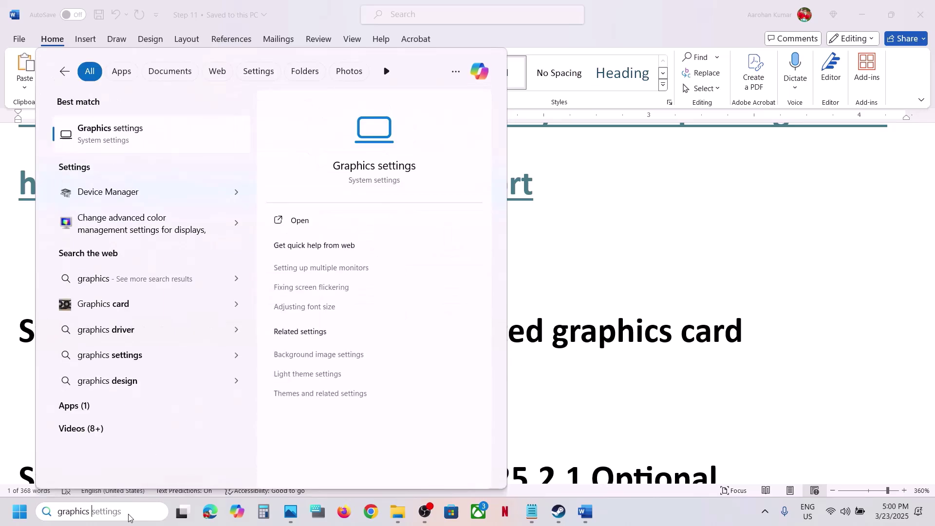
{"action": "left_click", "coordinate": [143, 141]}
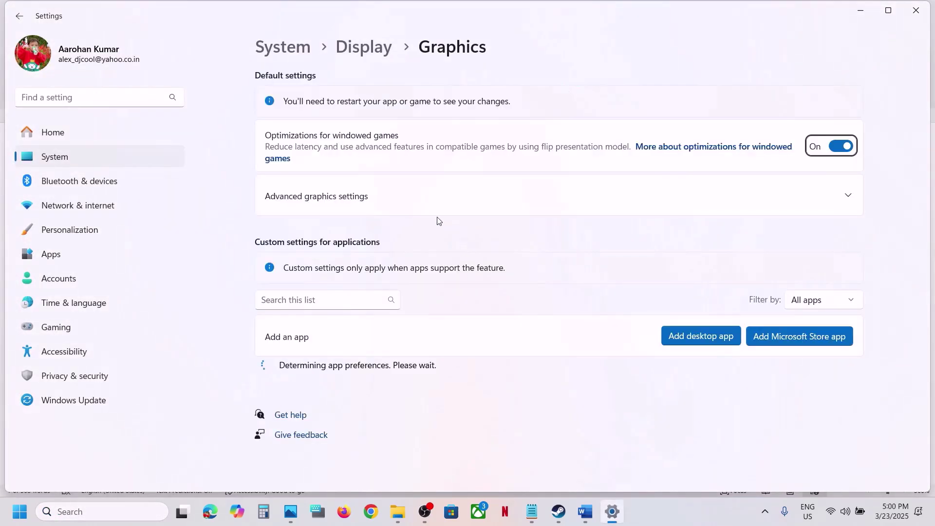
{"action": "left_click", "coordinate": [683, 336]}
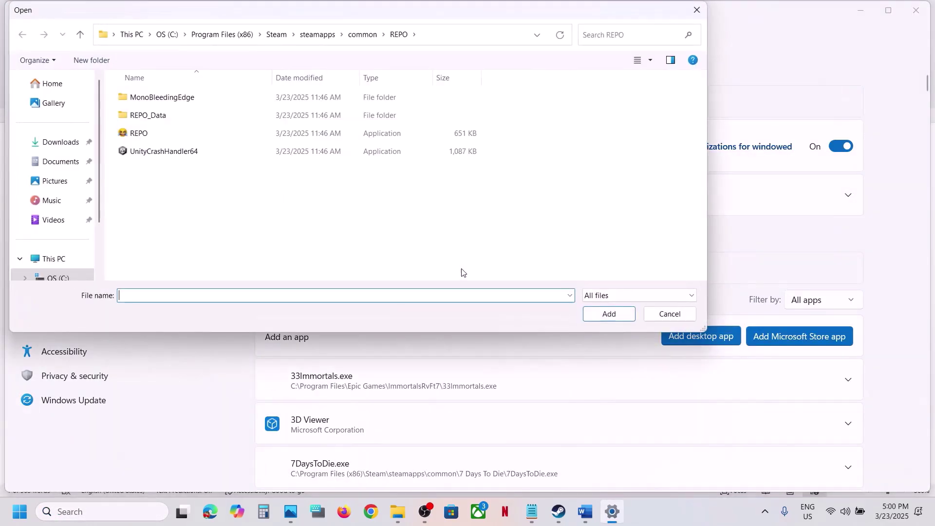
{"action": "left_click", "coordinate": [356, 37]}
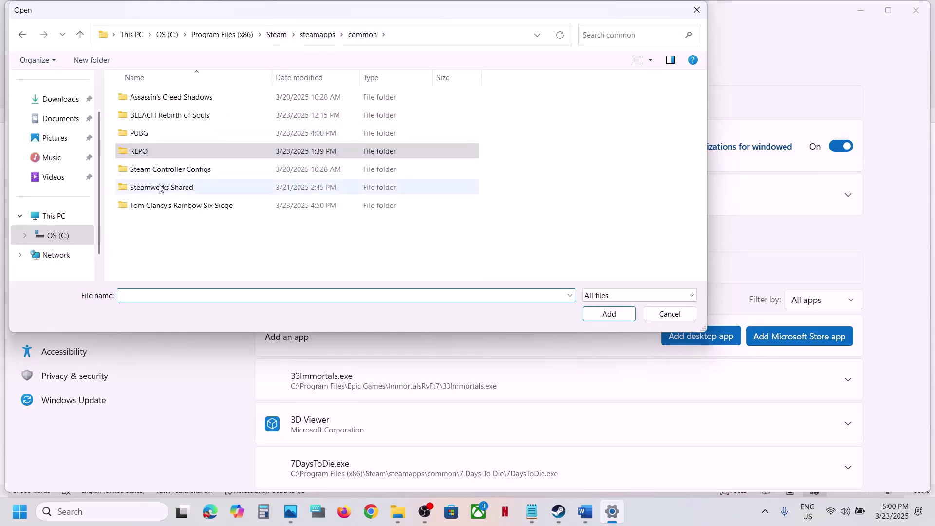
{"action": "double_click", "coordinate": [160, 205]}
{"action": "left_click", "coordinate": [157, 205]}
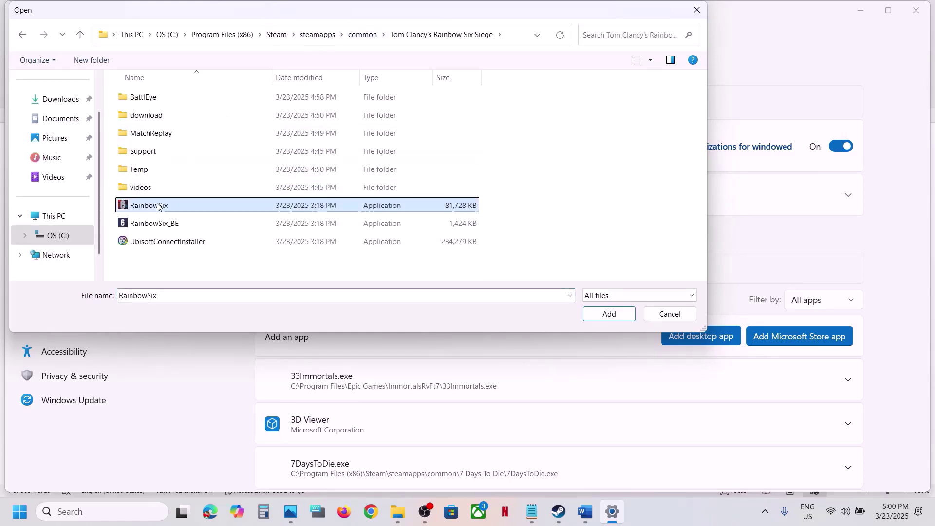
{"action": "left_click", "coordinate": [609, 314]}
- Set Rainbow Six's GPU preference to High Performance (NVIDIA GeForce RTX 3050 Laptop GPU) and close Settings
{"action": "scroll", "coordinate": [490, 372], "scroll_direction": "down", "scroll_amount": 15}
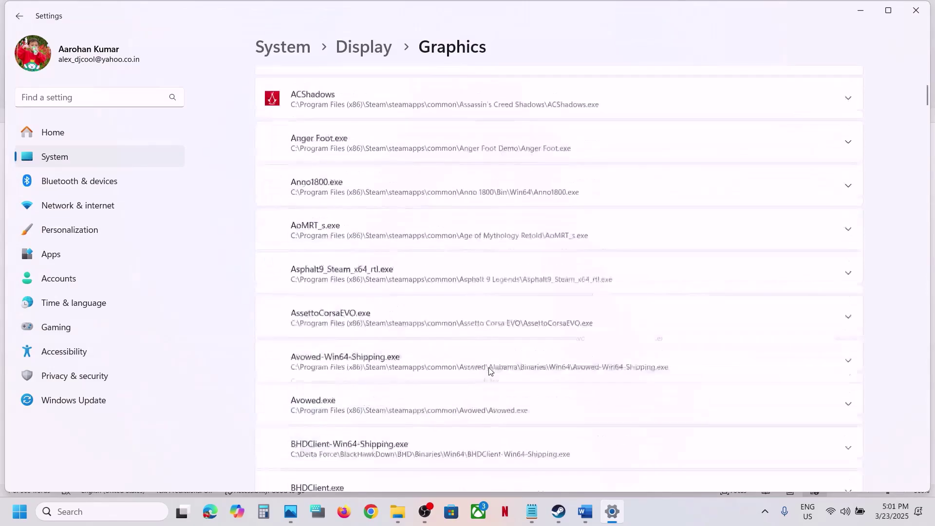
{"action": "scroll", "coordinate": [490, 372], "scroll_direction": "down", "scroll_amount": 20}
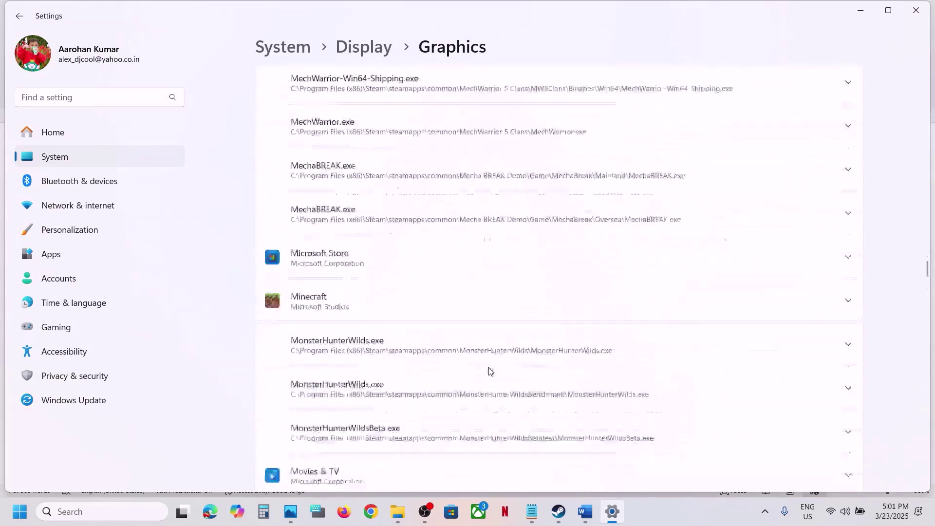
{"action": "scroll", "coordinate": [490, 371], "scroll_direction": "down", "scroll_amount": 20}
{"action": "scroll", "coordinate": [490, 372], "scroll_direction": "up", "scroll_amount": 10}
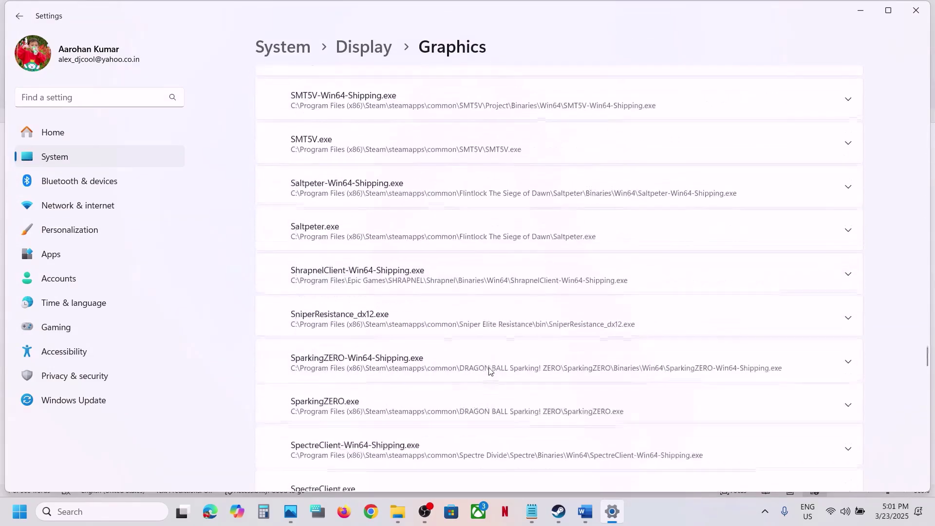
{"action": "scroll", "coordinate": [489, 371], "scroll_direction": "up", "scroll_amount": 1}
{"action": "left_click", "coordinate": [350, 189]}
{"action": "scroll", "coordinate": [349, 189], "scroll_direction": "up", "scroll_amount": 2}
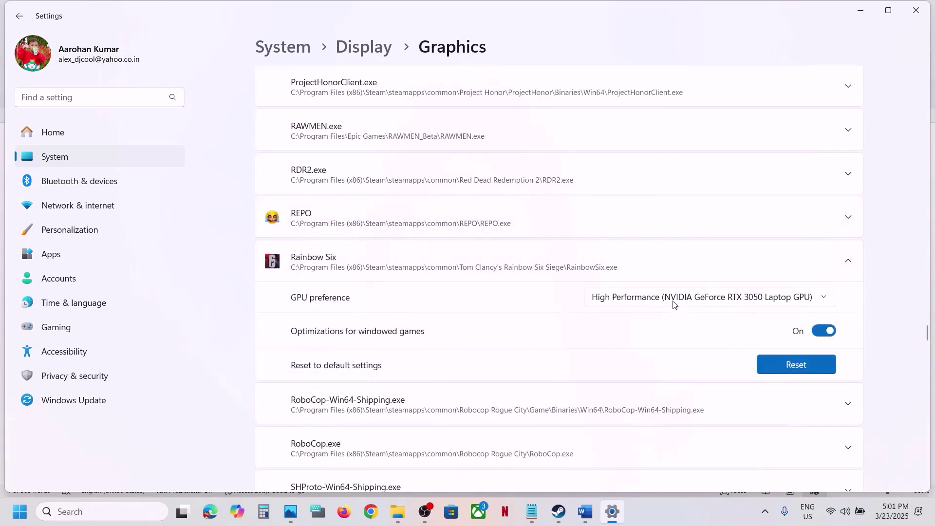
{"action": "left_click", "coordinate": [674, 303]}
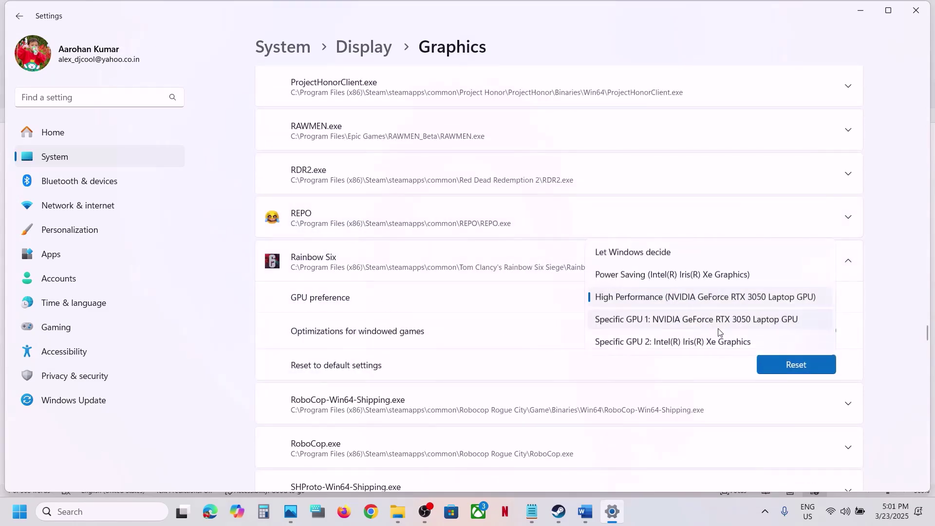
{"action": "left_click", "coordinate": [689, 298]}
{"action": "left_click", "coordinate": [925, 13]}
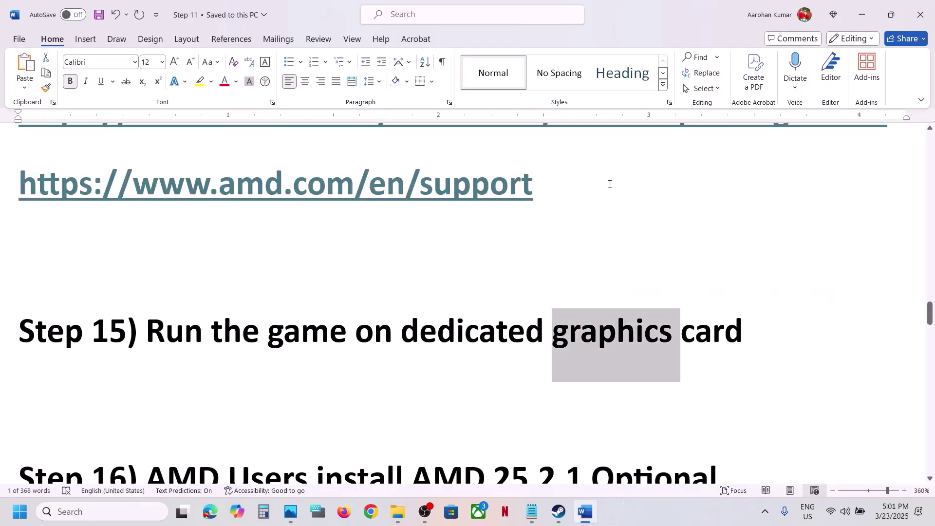
- Copy "AMD 25.2.1 Optional" from the Step 16 heading and search Google for it in Chrome
{"action": "scroll", "coordinate": [447, 333], "scroll_direction": "down", "scroll_amount": 3}
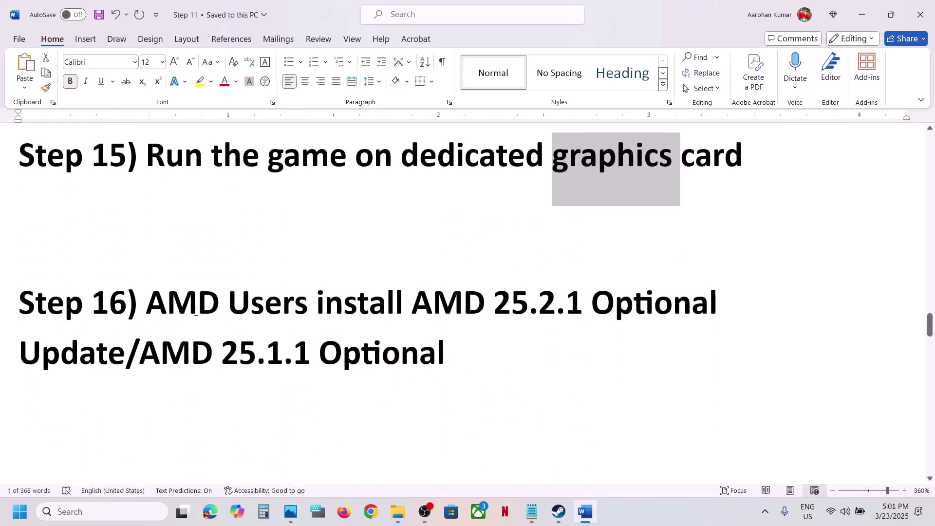
{"action": "left_click_drag", "start_coordinate": [423, 300], "coordinate": [660, 299]}
{"action": "key", "text": "ctrl+c"}
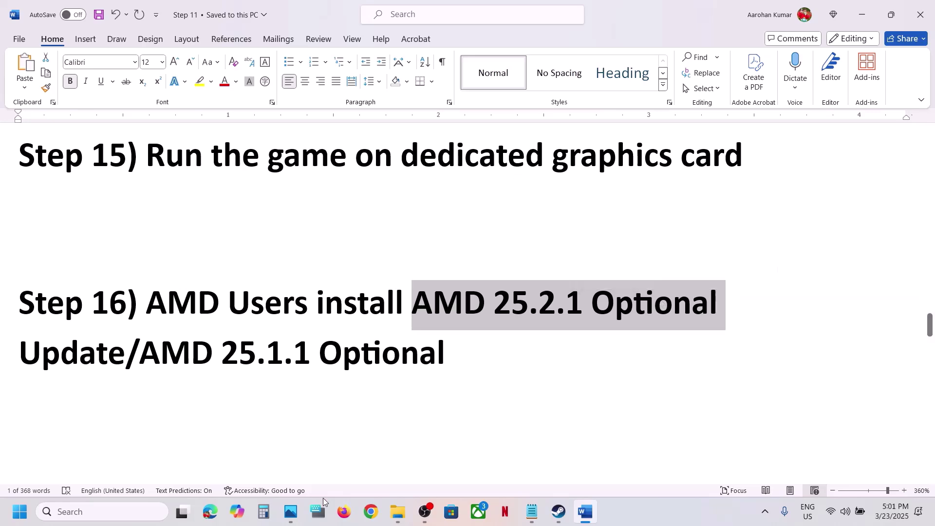
{"action": "left_click", "coordinate": [371, 512]}
{"action": "key", "text": "ctrl+v"}
{"action": "key", "text": "Return"}
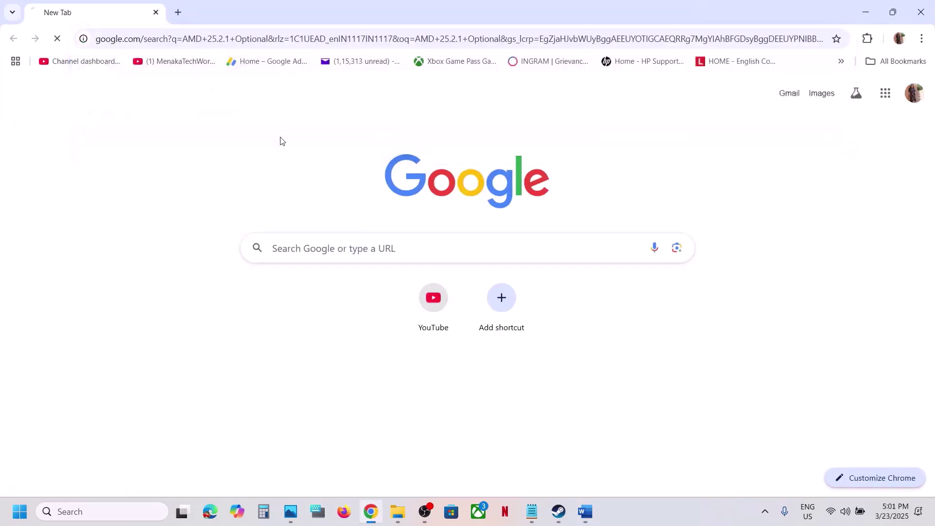
- Download the Adrenalin Edition 25.2.1 Optional Update driver from AMD's release notes page and check it in the recent downloads
{"action": "left_click", "coordinate": [239, 208]}
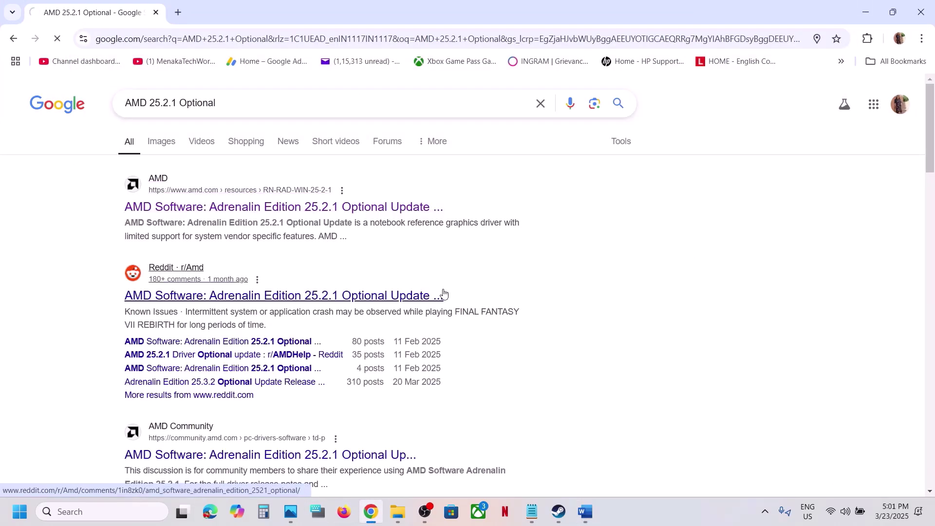
{"action": "scroll", "coordinate": [341, 317], "scroll_direction": "down", "scroll_amount": 6}
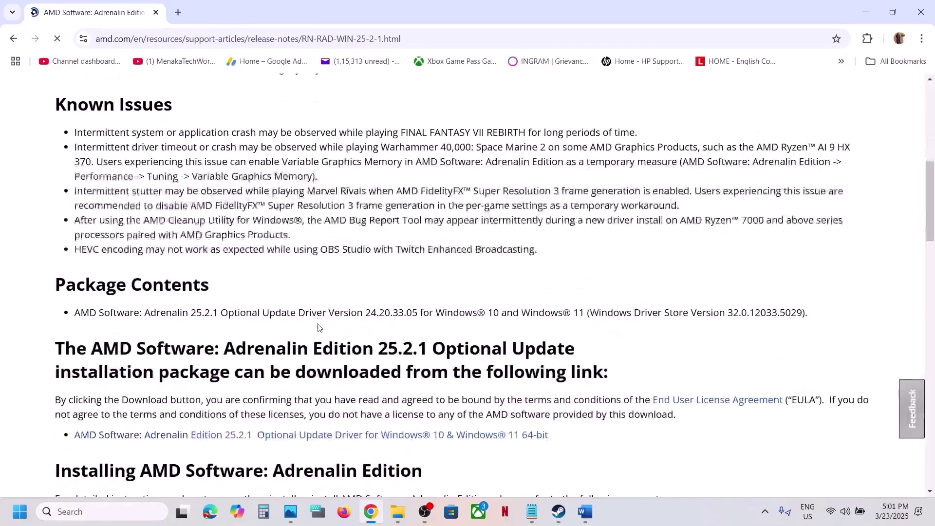
{"action": "scroll", "coordinate": [318, 325], "scroll_direction": "down", "scroll_amount": 6}
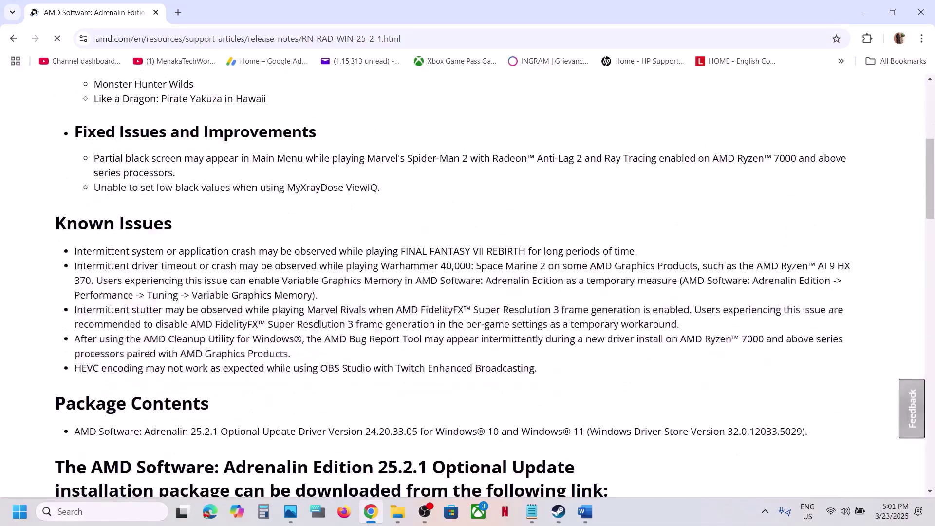
{"action": "scroll", "coordinate": [318, 324], "scroll_direction": "down", "scroll_amount": 1}
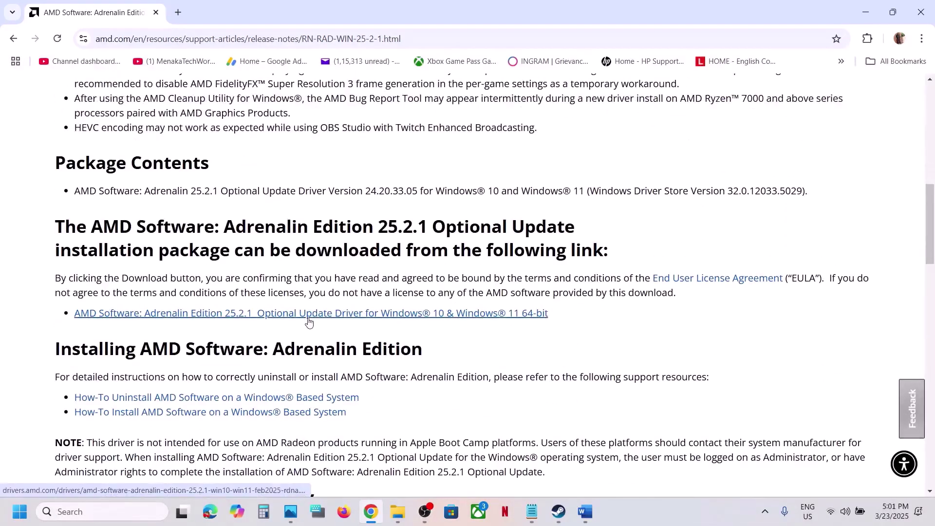
{"action": "left_click", "coordinate": [878, 39]}
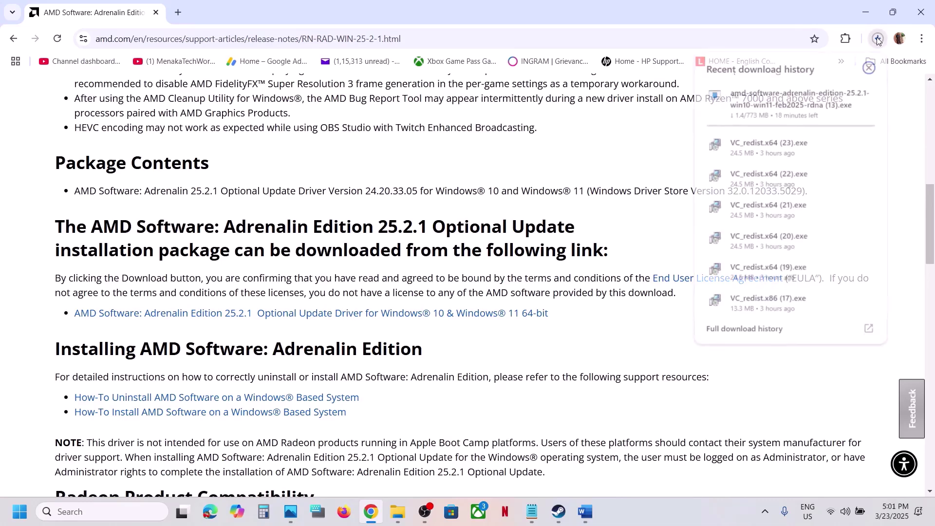
{"action": "left_click", "coordinate": [583, 161]}
- Copy "AMD 25.1.1 Optional" from Step 16 in the Word document and search Google for it in a new Chrome tab
{"action": "left_click", "coordinate": [585, 512]}
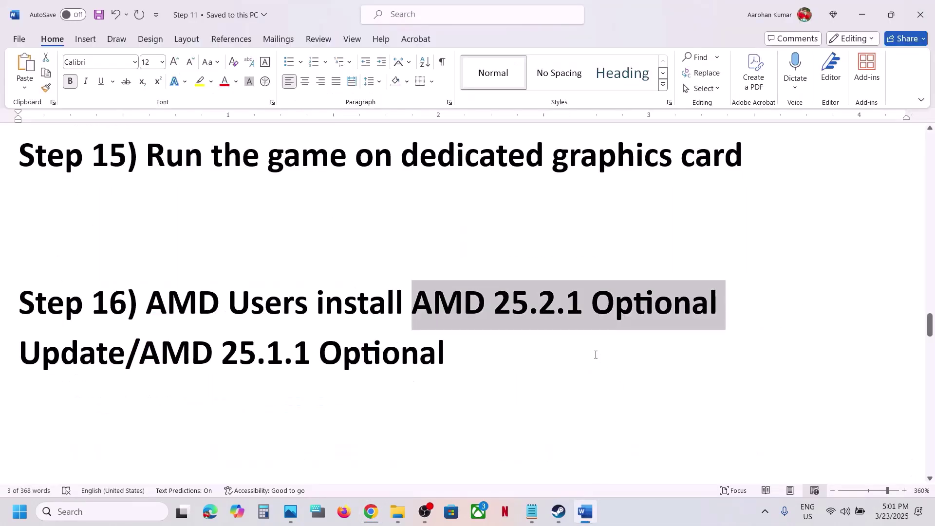
{"action": "left_click_drag", "start_coordinate": [473, 350], "coordinate": [140, 355]}
{"action": "key", "text": "ctrl+c"}
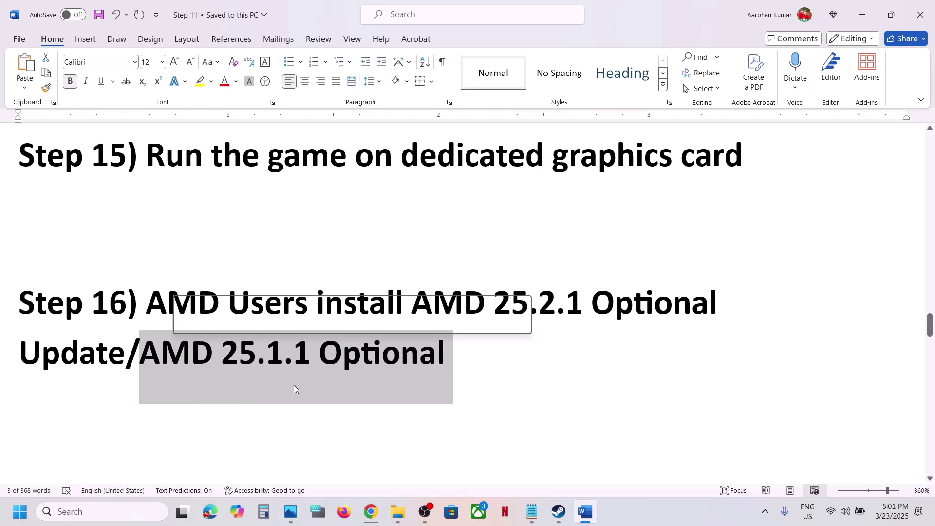
{"action": "left_click", "coordinate": [370, 511]}
{"action": "left_click", "coordinate": [176, 12]}
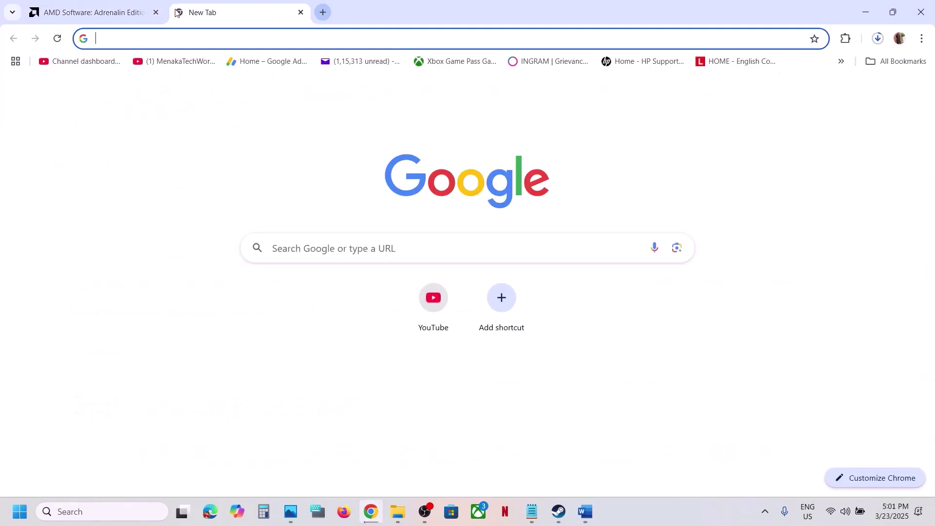
{"action": "key", "text": "ctrl+v"}
{"action": "key", "text": "Return"}
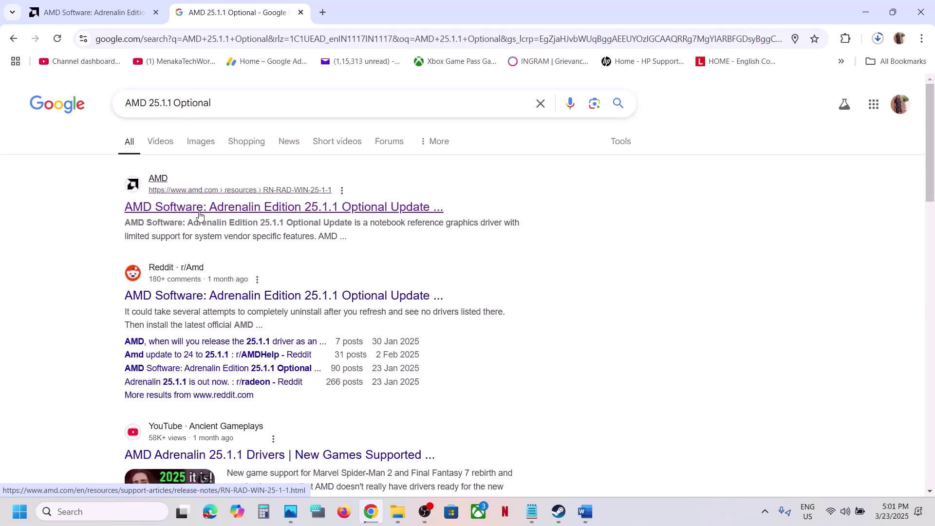
- Download the Adrenalin Edition 25.1.1 Optional Update driver from AMD's release notes page and check it in the recent downloads
{"action": "left_click", "coordinate": [200, 207]}
{"action": "scroll", "coordinate": [275, 336], "scroll_direction": "down", "scroll_amount": 12}
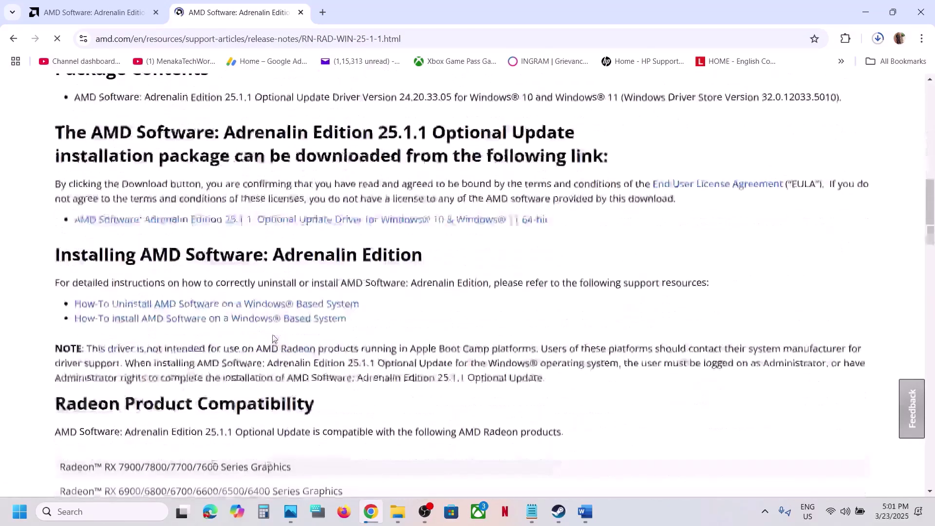
{"action": "left_click", "coordinate": [305, 220]}
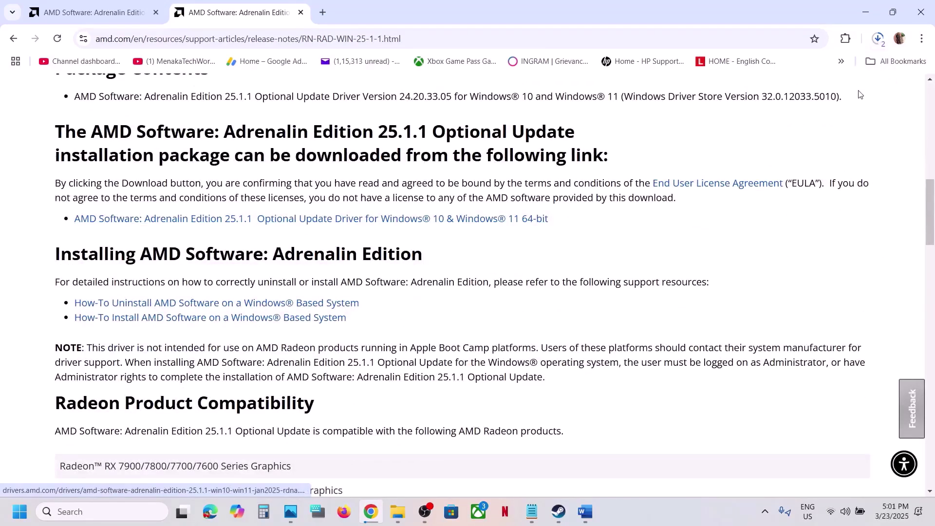
{"action": "left_click", "coordinate": [878, 39]}
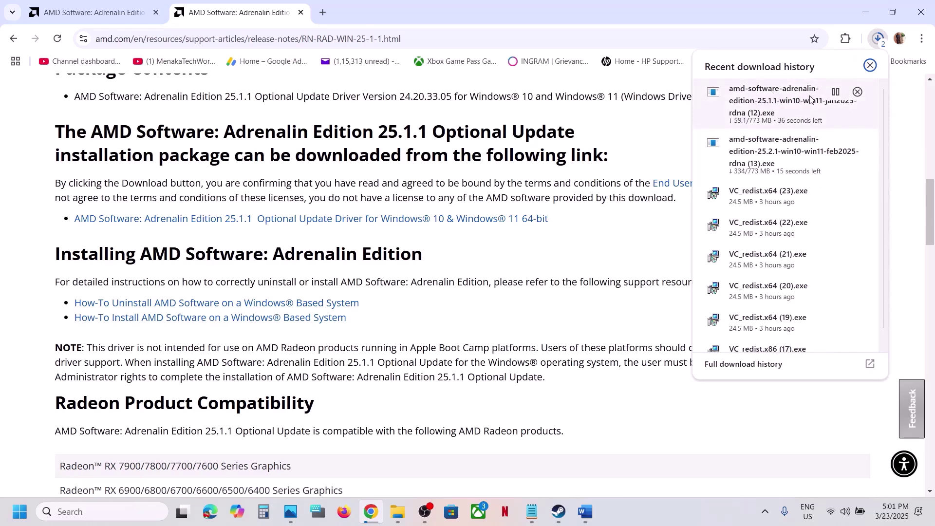
{"action": "left_click", "coordinate": [620, 165]}
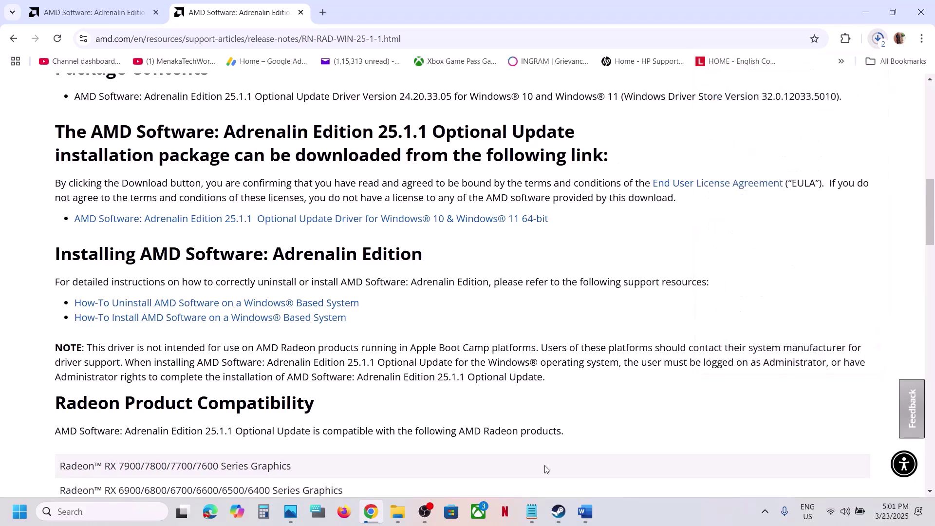
- Switch back to the Word document and highlight "mode in the Nvidia control panel" in the Step 17 heading
{"action": "left_click", "coordinate": [563, 515]}
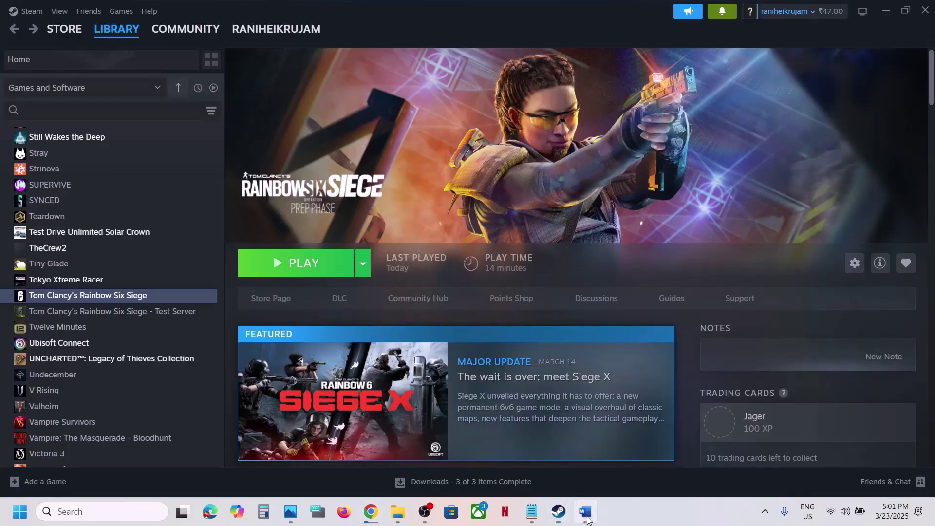
{"action": "left_click", "coordinate": [585, 512]}
{"action": "scroll", "coordinate": [444, 356], "scroll_direction": "down", "scroll_amount": 4}
{"action": "scroll", "coordinate": [443, 356], "scroll_direction": "up", "scroll_amount": 1}
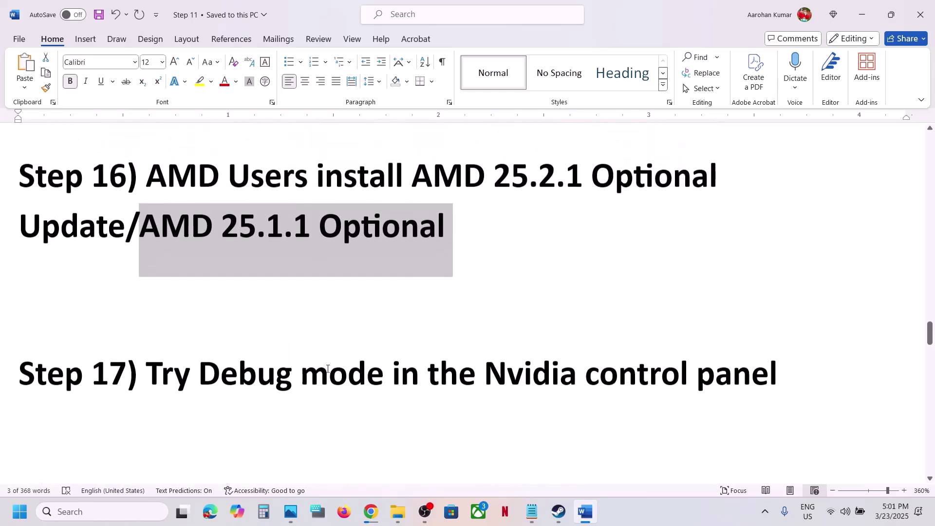
{"action": "left_click_drag", "start_coordinate": [302, 375], "coordinate": [763, 368]}
- Show the desktop, open NVIDIA Control Panel from there, and choose Debug Mode
{"action": "key", "text": "super+d"}
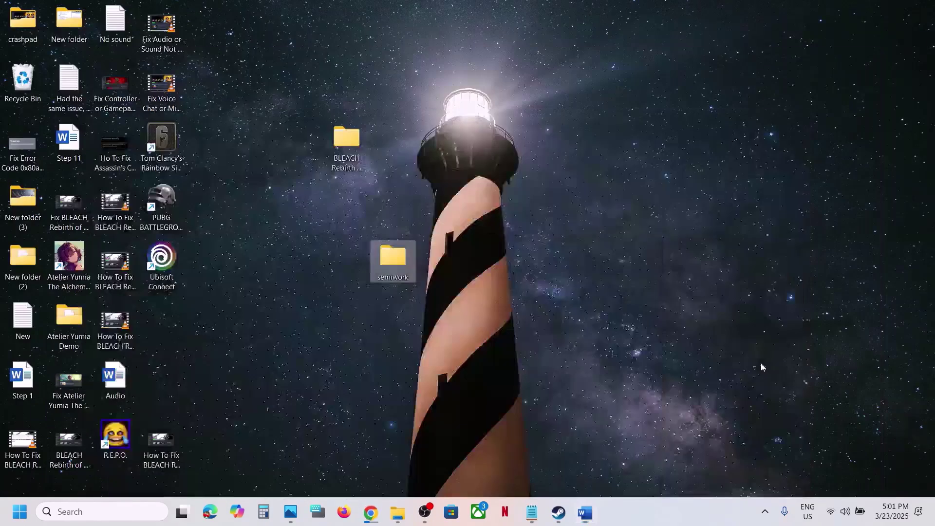
{"action": "right_click", "coordinate": [589, 242]}
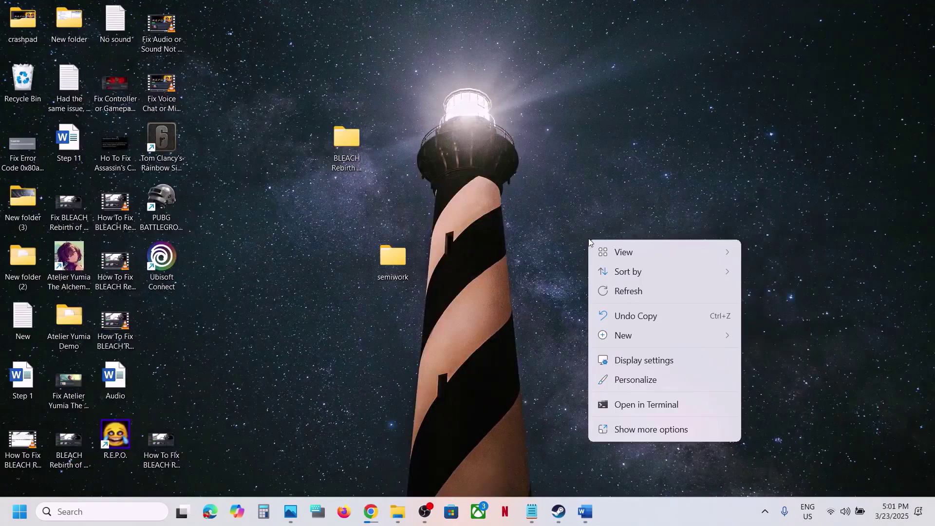
{"action": "left_click", "coordinate": [632, 429]}
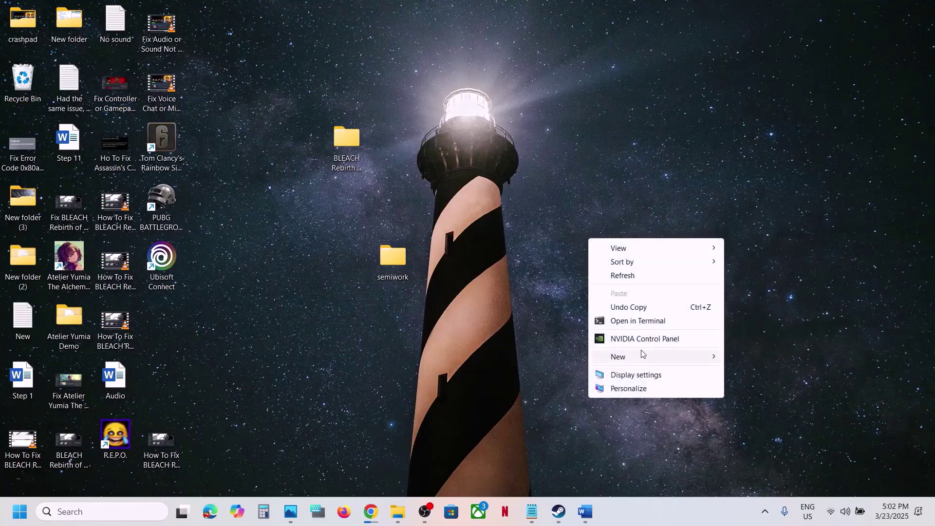
{"action": "left_click", "coordinate": [638, 343]}
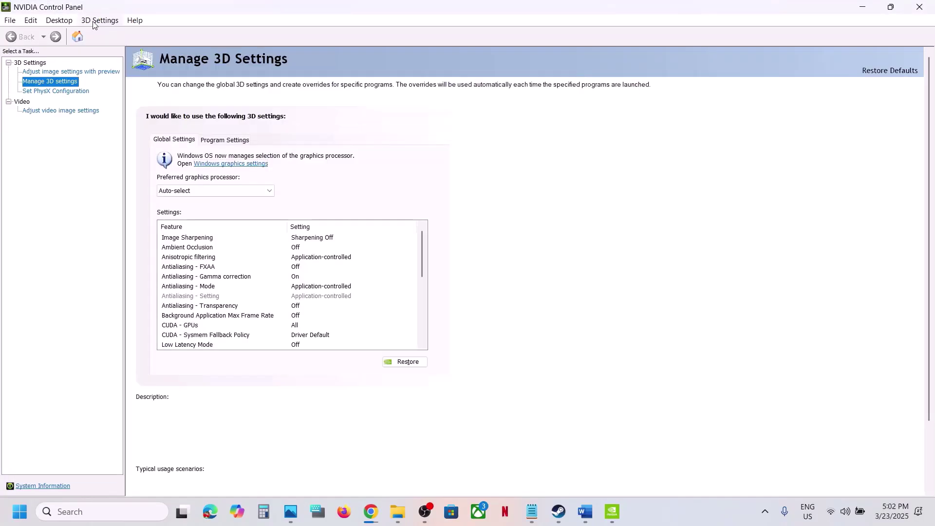
{"action": "left_click", "coordinate": [138, 23]}
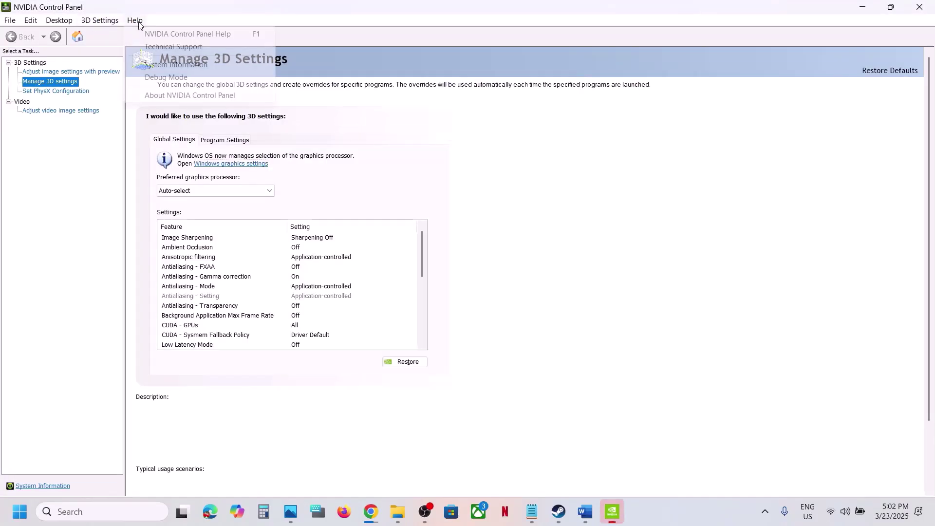
{"action": "left_click", "coordinate": [169, 79]}
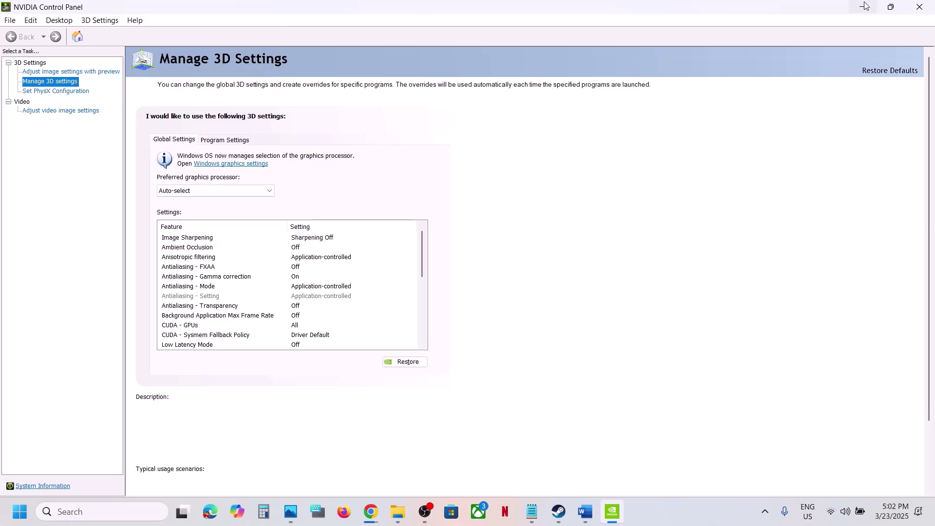
- Return to the Word document and copy the learn.microsoft.com link under the "Step 16) Install Visual C++ Files" heading
{"action": "left_click", "coordinate": [559, 512]}
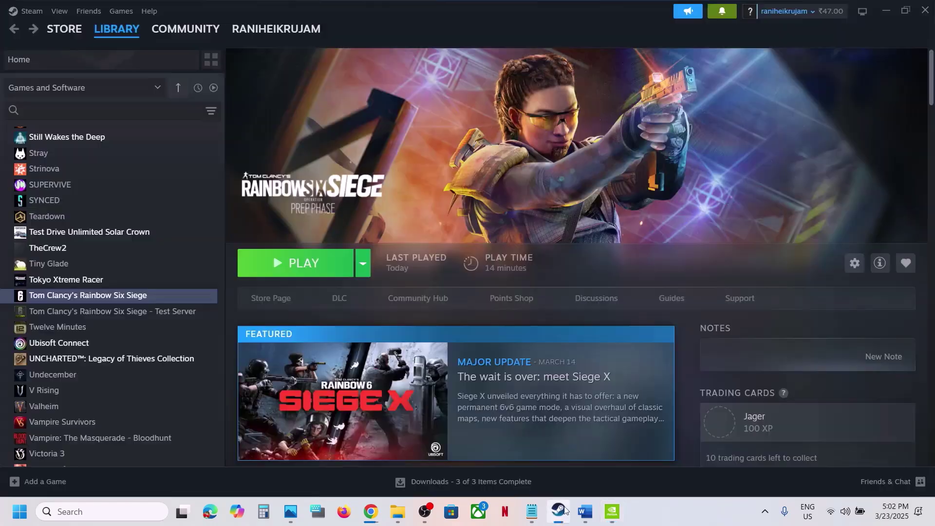
{"action": "left_click", "coordinate": [585, 511]}
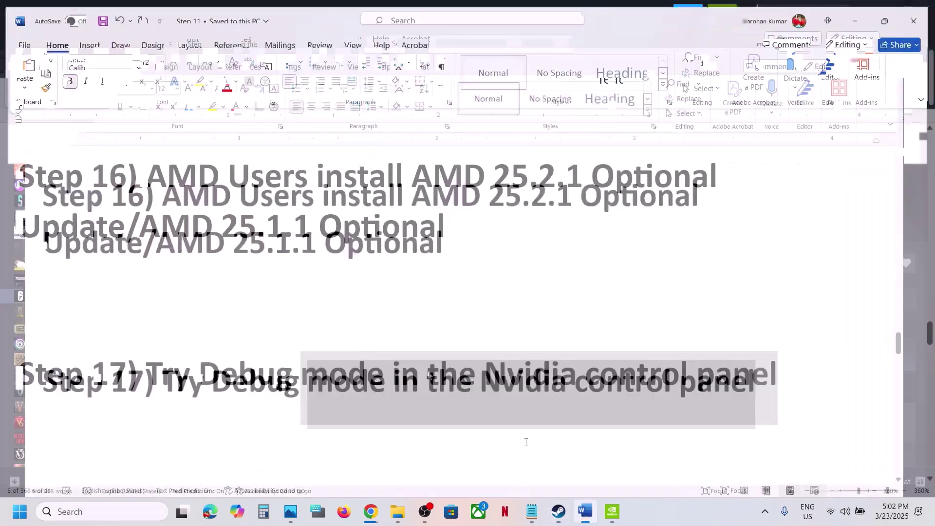
{"action": "scroll", "coordinate": [427, 370], "scroll_direction": "down", "scroll_amount": 3}
{"action": "scroll", "coordinate": [426, 370], "scroll_direction": "down", "scroll_amount": 1}
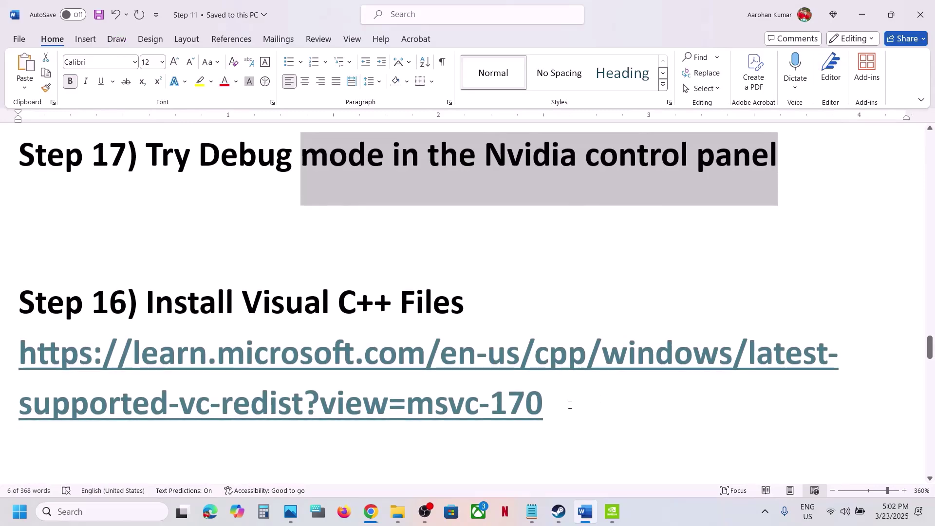
{"action": "left_click_drag", "start_coordinate": [547, 403], "coordinate": [5, 373]}
{"action": "key", "text": "ctrl+c"}
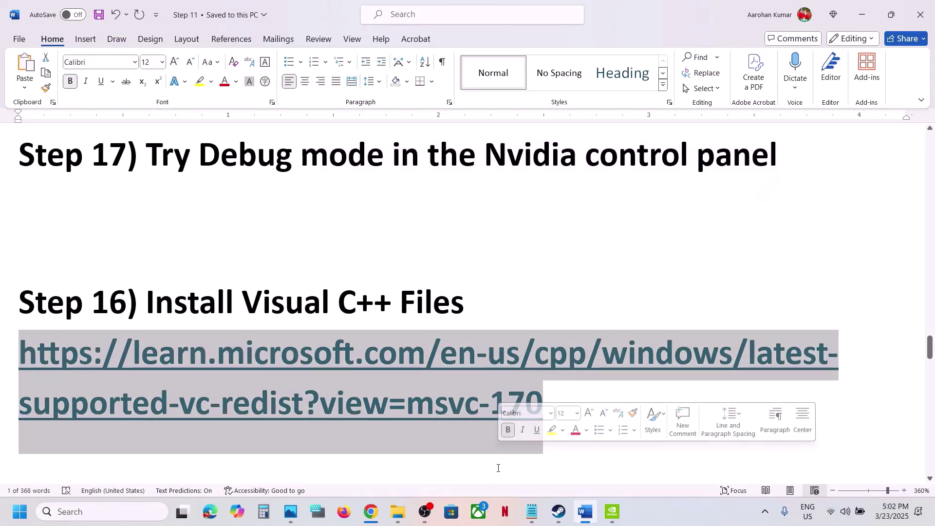
- Switch to Chrome and load the copied Microsoft Visual C++ Redistributable link in a new tab
{"action": "left_click", "coordinate": [559, 512]}
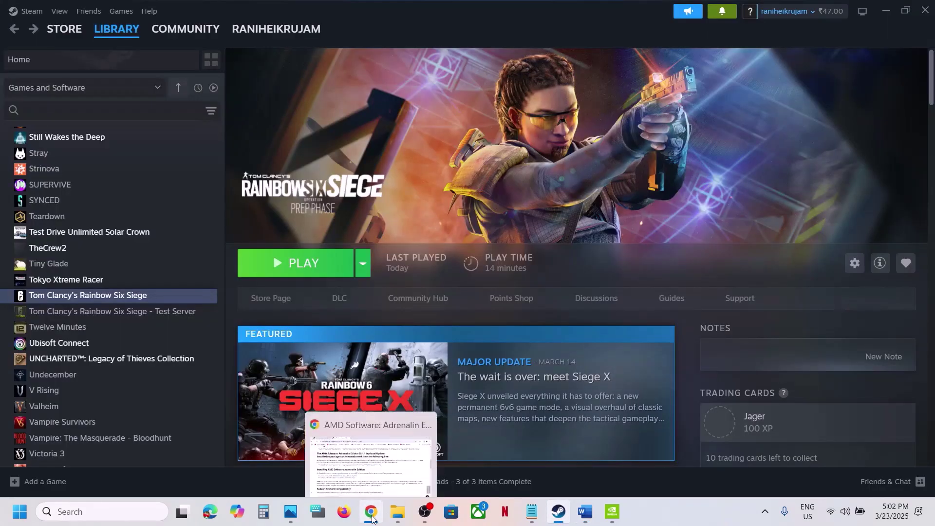
{"action": "left_click", "coordinate": [363, 449]}
{"action": "left_click", "coordinate": [321, 14]}
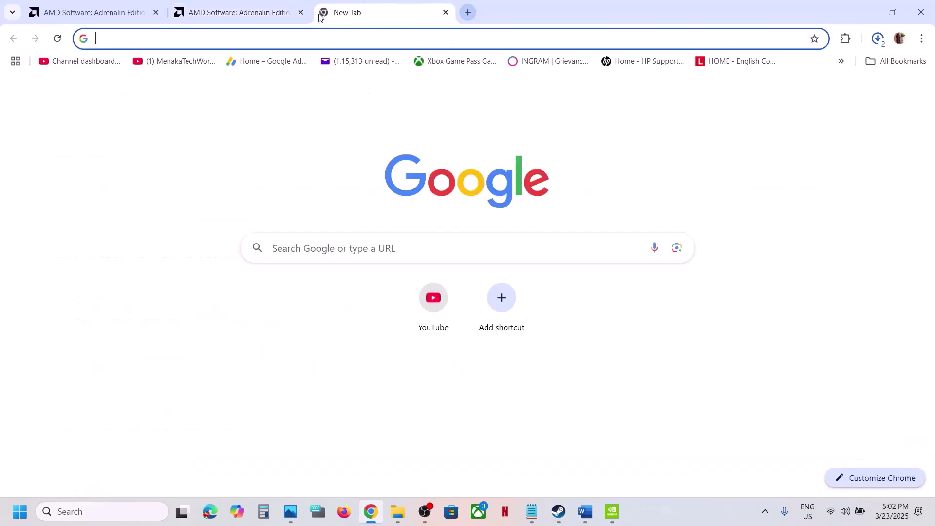
{"action": "key", "text": "ctrl+v"}
{"action": "key", "text": "Return"}
- Download the X86 redistributable for Visual Studio 2015, 2017, 2019, and 2022, run its installer and start the repair
{"action": "scroll", "coordinate": [458, 240], "scroll_direction": "down", "scroll_amount": 12}
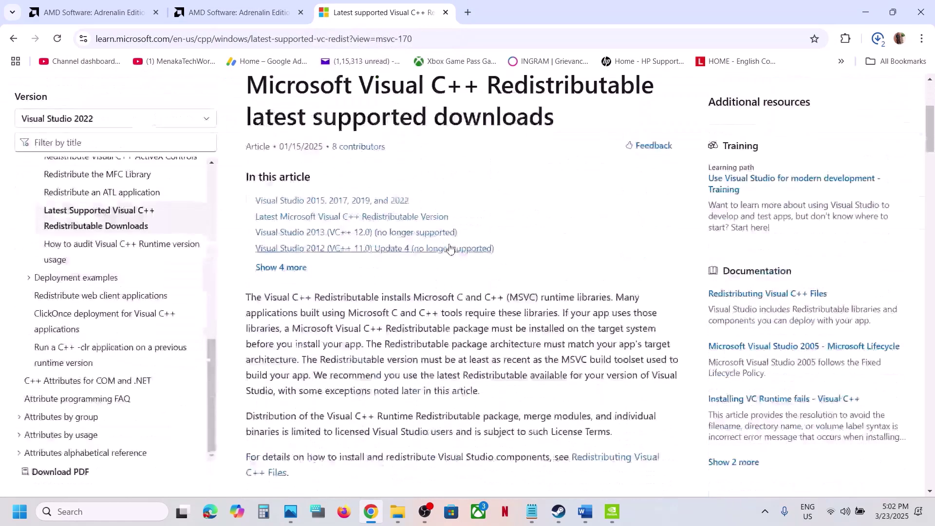
{"action": "left_click_drag", "start_coordinate": [295, 126], "coordinate": [627, 144]}
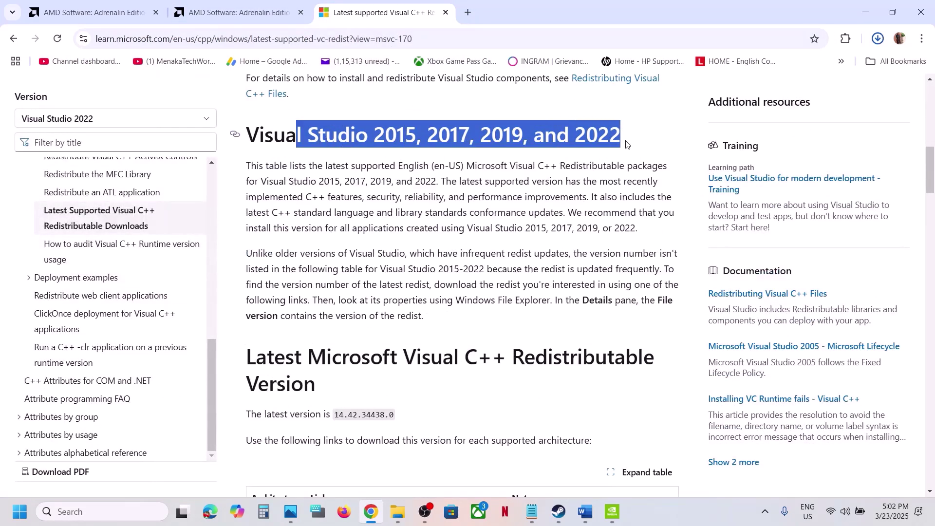
{"action": "scroll", "coordinate": [400, 316], "scroll_direction": "down", "scroll_amount": 7}
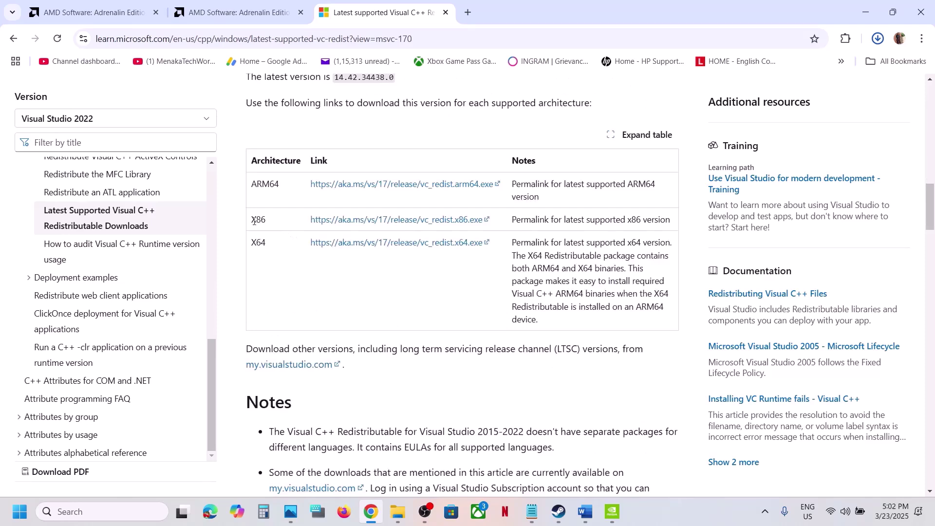
{"action": "double_click", "coordinate": [254, 221]}
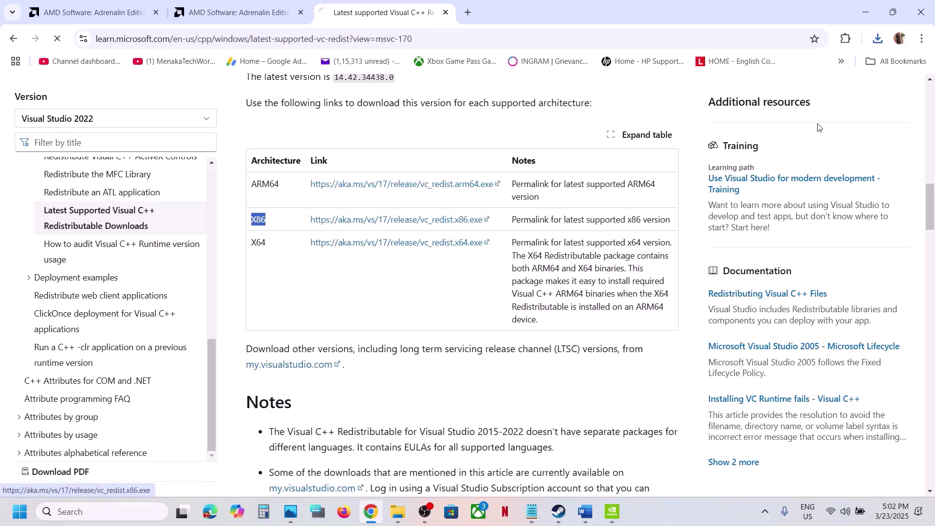
{"action": "left_click", "coordinate": [878, 41]}
{"action": "left_click", "coordinate": [760, 90]}
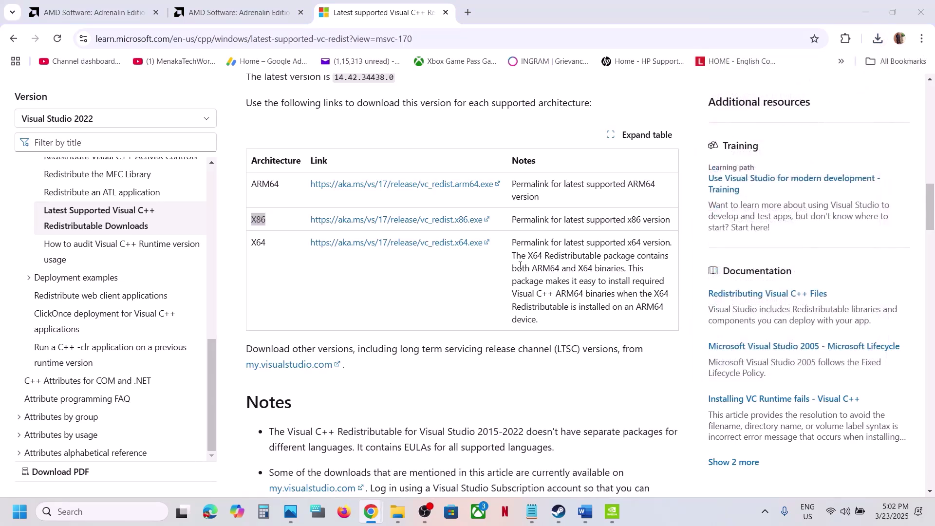
{"action": "left_click", "coordinate": [482, 321]}
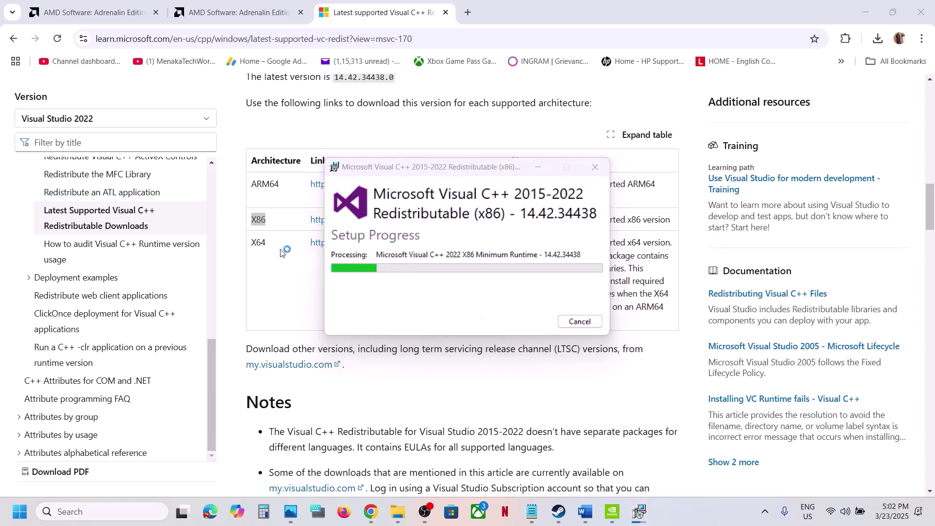
- Download the X64 Visual C++ redistributable, run its installer and start the repair
{"action": "double_click", "coordinate": [257, 244]}
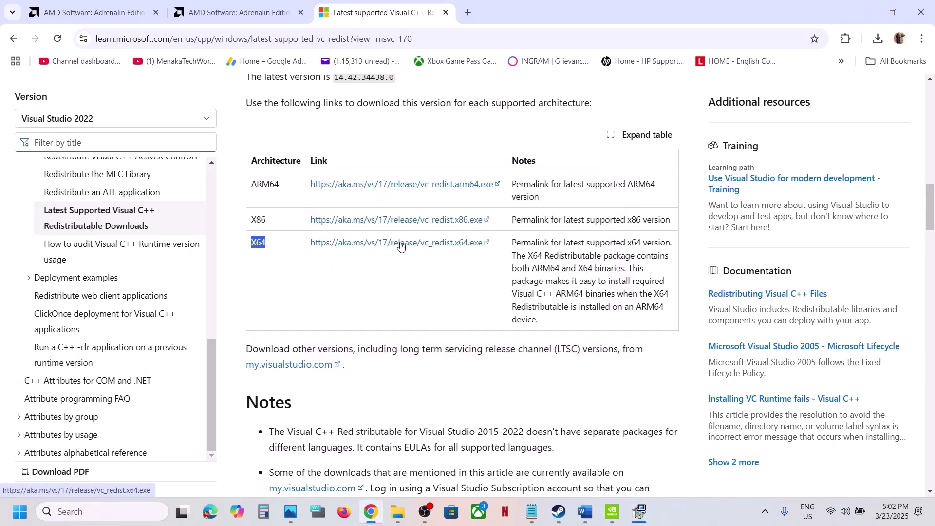
{"action": "left_click", "coordinate": [400, 244]}
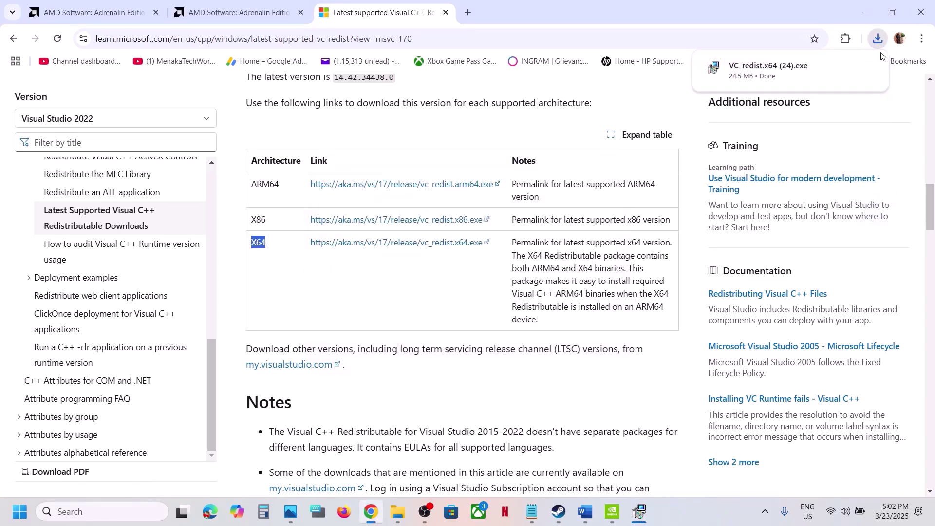
{"action": "left_click", "coordinate": [791, 65]}
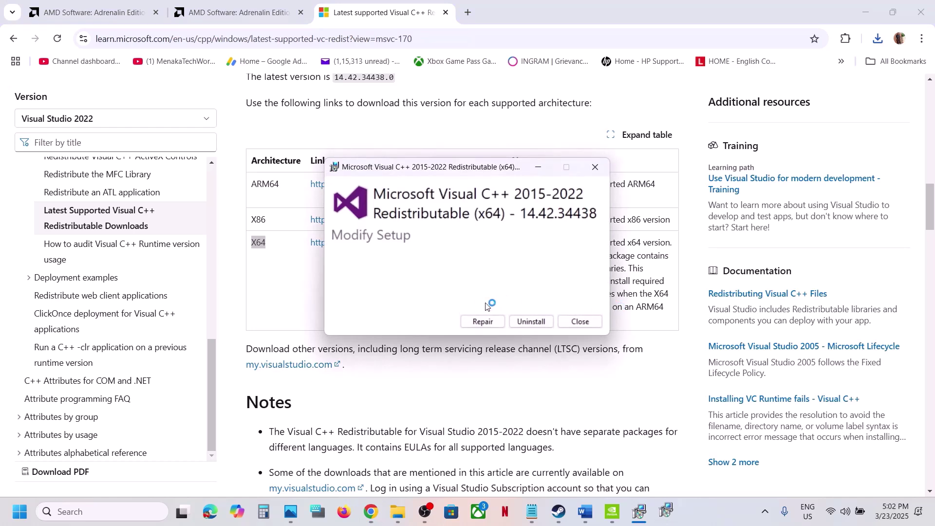
{"action": "left_click", "coordinate": [482, 322]}
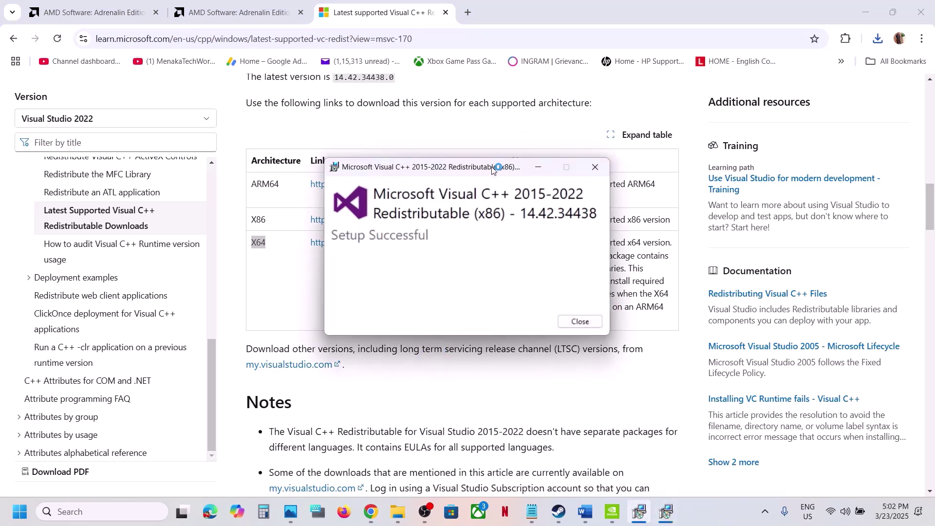
- Place the x86 and x64 redistributable setup windows side by side and close both
{"action": "left_click_drag", "start_coordinate": [493, 168], "coordinate": [740, 179]}
{"action": "left_click_drag", "start_coordinate": [448, 170], "coordinate": [390, 179]}
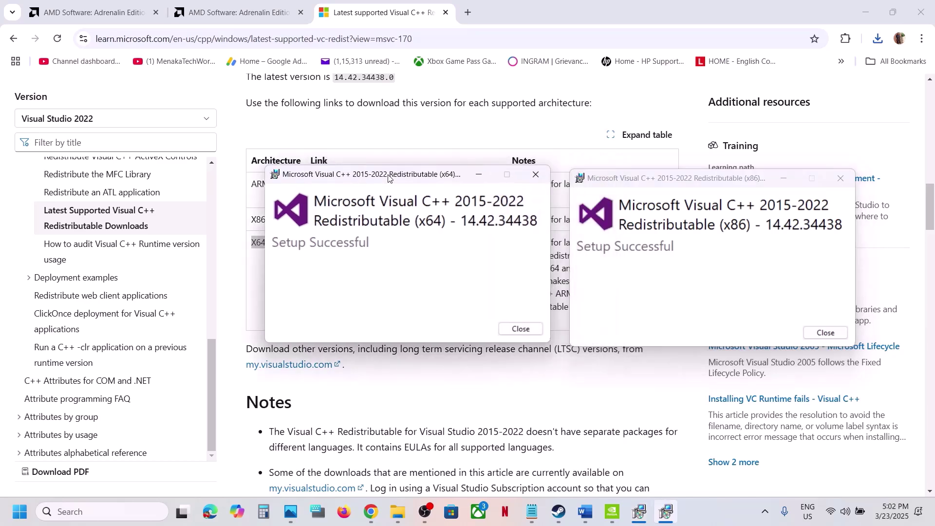
{"action": "left_click", "coordinate": [519, 329]}
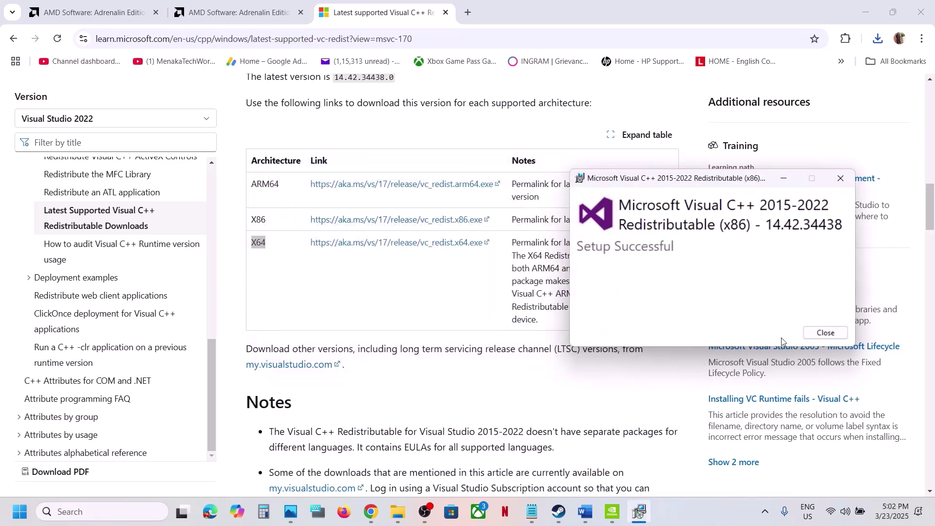
{"action": "left_click", "coordinate": [825, 333]}
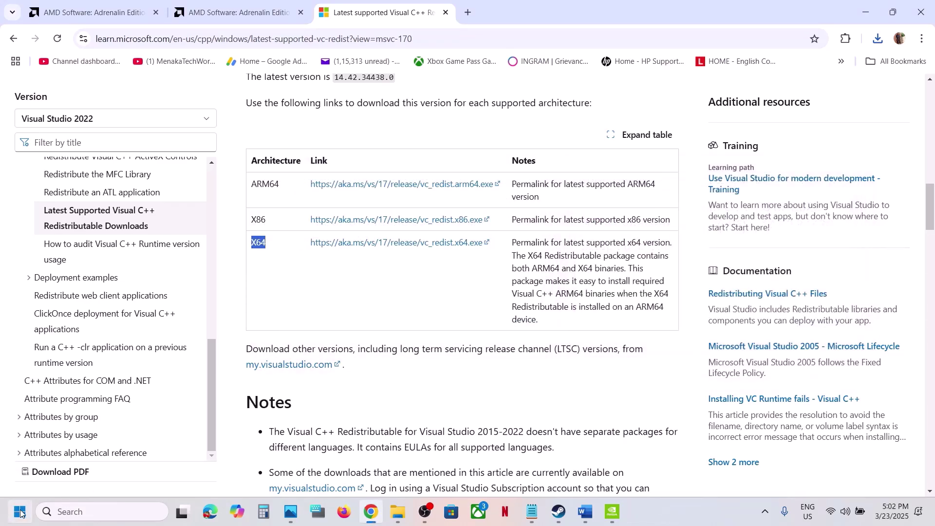
- Bring up the computer's restart option without choosing it and switch to the game's page in Steam
{"action": "left_click", "coordinate": [29, 509]}
{"action": "left_click", "coordinate": [355, 470]}
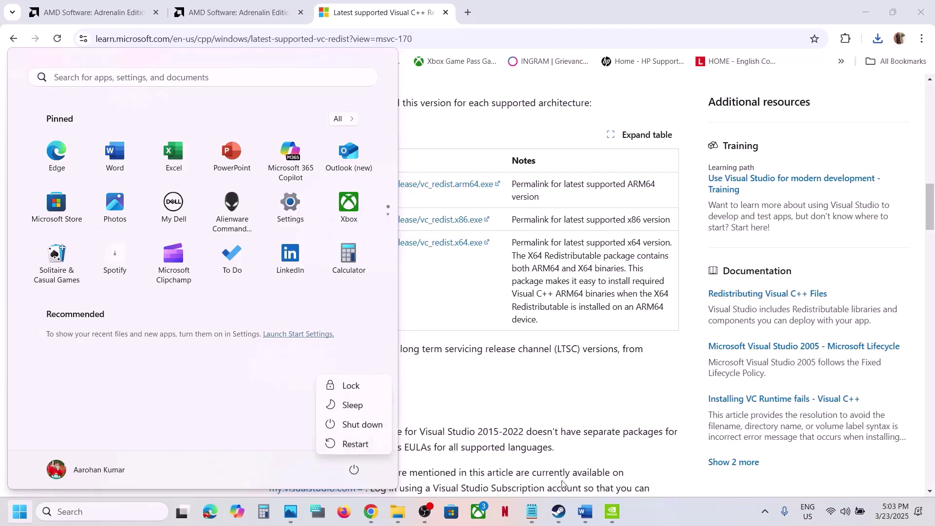
{"action": "left_click", "coordinate": [559, 511]}
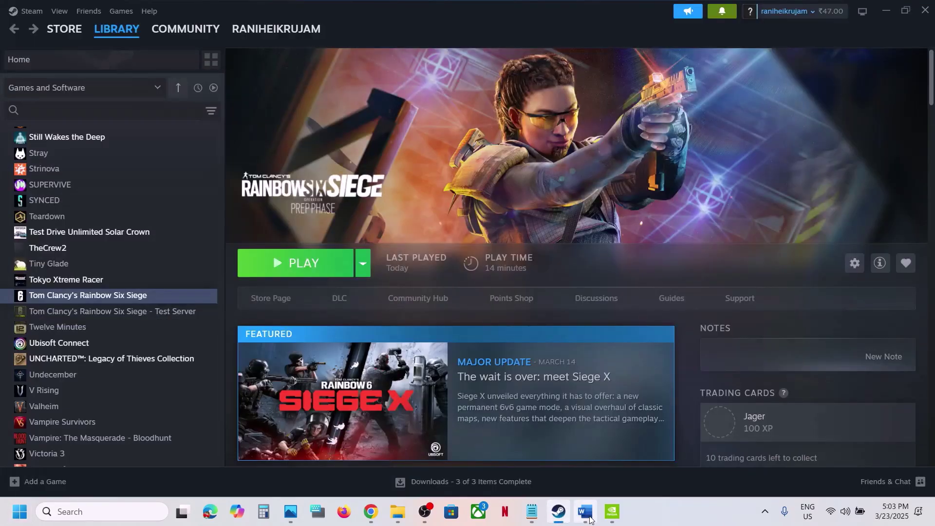
- Go back to the Word document and highlight "Windows to the latest version" in the Step 17 heading
{"action": "left_click", "coordinate": [585, 512]}
{"action": "scroll", "coordinate": [431, 404], "scroll_direction": "down", "scroll_amount": 3}
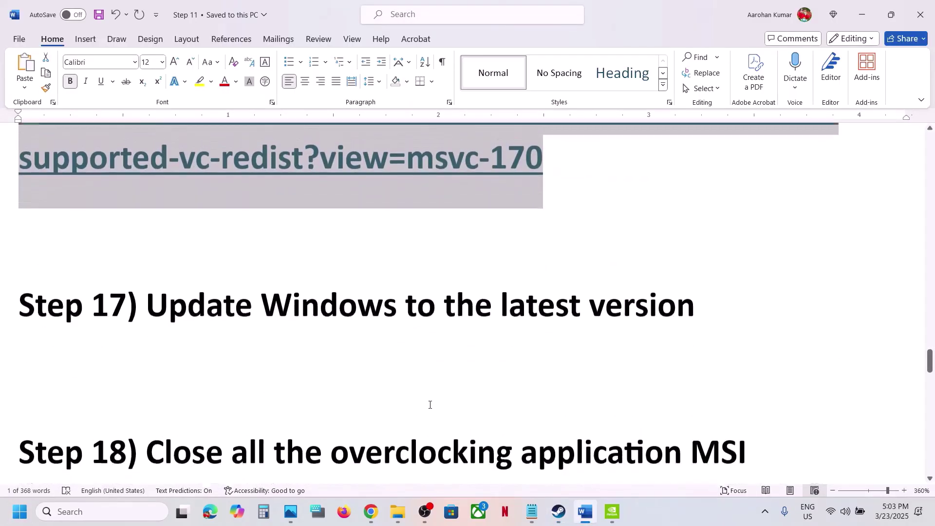
{"action": "scroll", "coordinate": [430, 405], "scroll_direction": "up", "scroll_amount": 1}
{"action": "left_click_drag", "start_coordinate": [272, 382], "coordinate": [662, 383]}
- Open Windows Update in the Windows settings and check for updates
{"action": "key", "text": "super+i"}
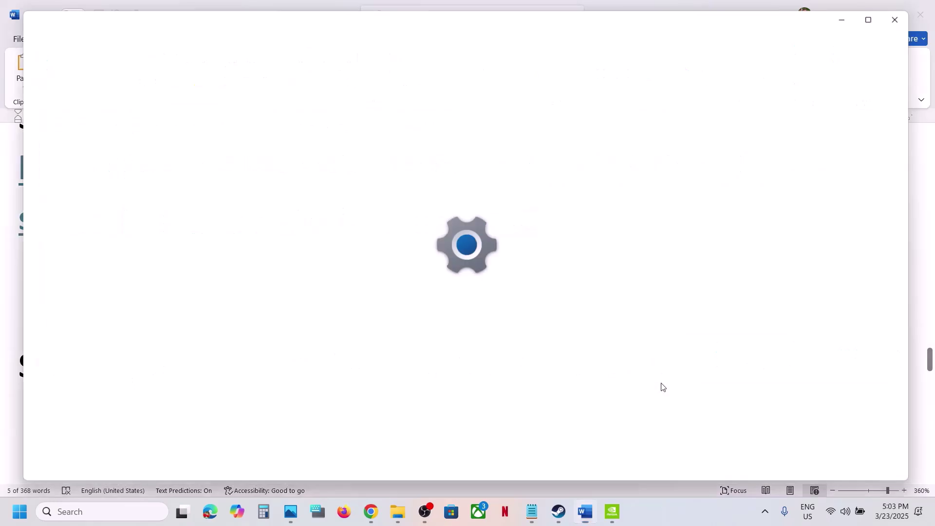
{"action": "left_click", "coordinate": [92, 404]}
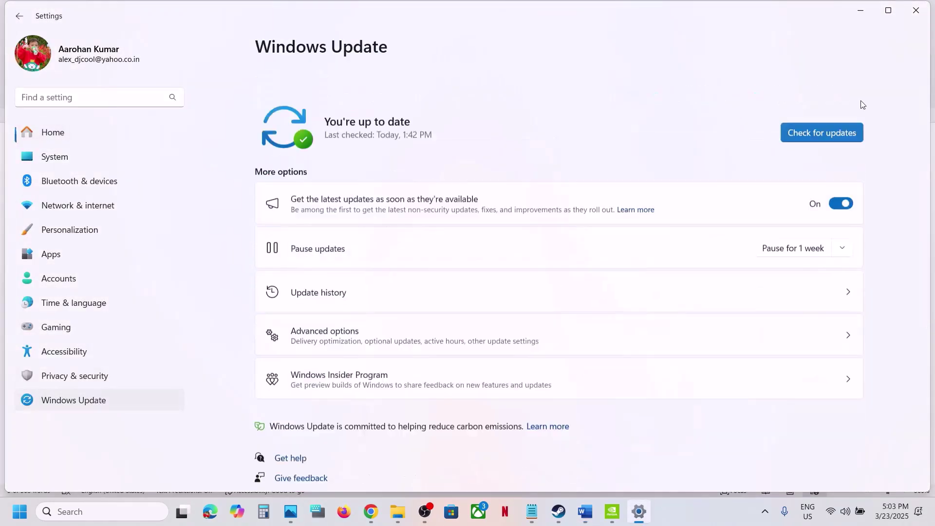
{"action": "left_click", "coordinate": [839, 107]}
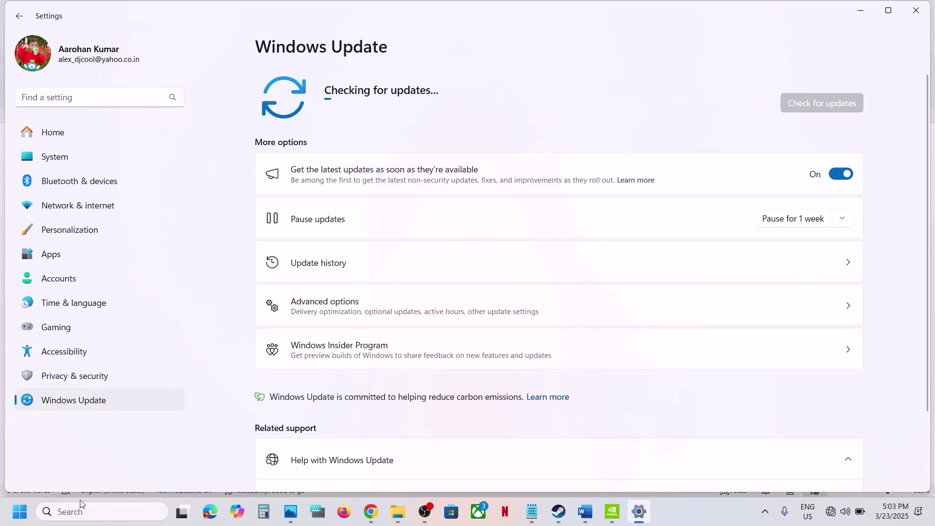
- Display the power options with the restart choice and return to Steam without restarting
{"action": "left_click", "coordinate": [19, 512]}
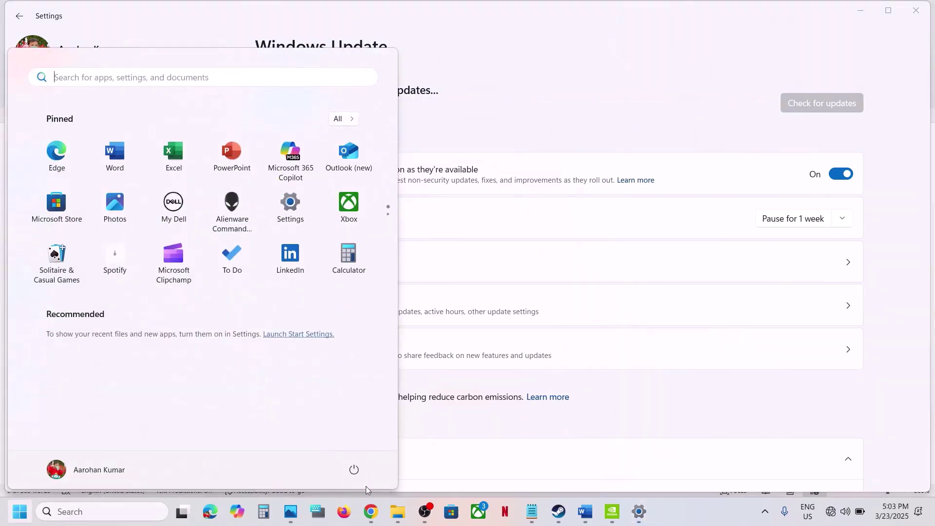
{"action": "left_click", "coordinate": [355, 470]}
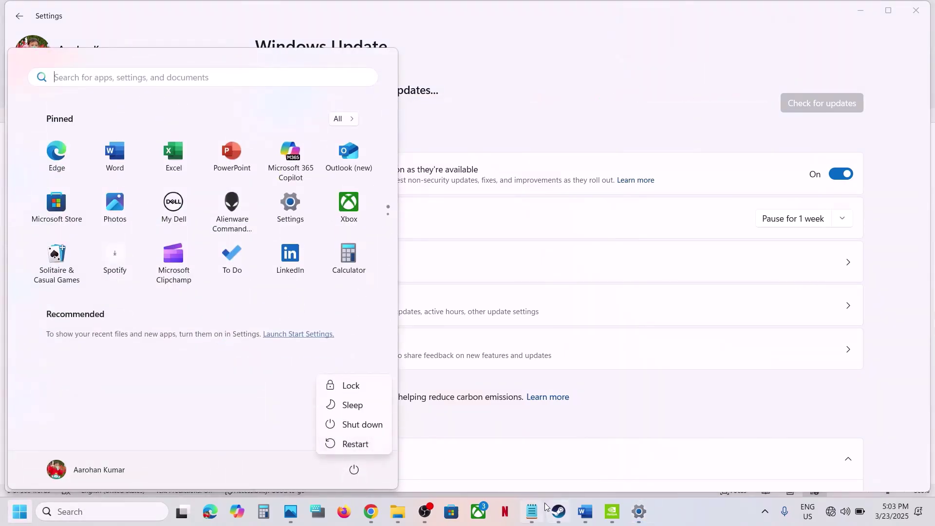
{"action": "left_click", "coordinate": [559, 511]}
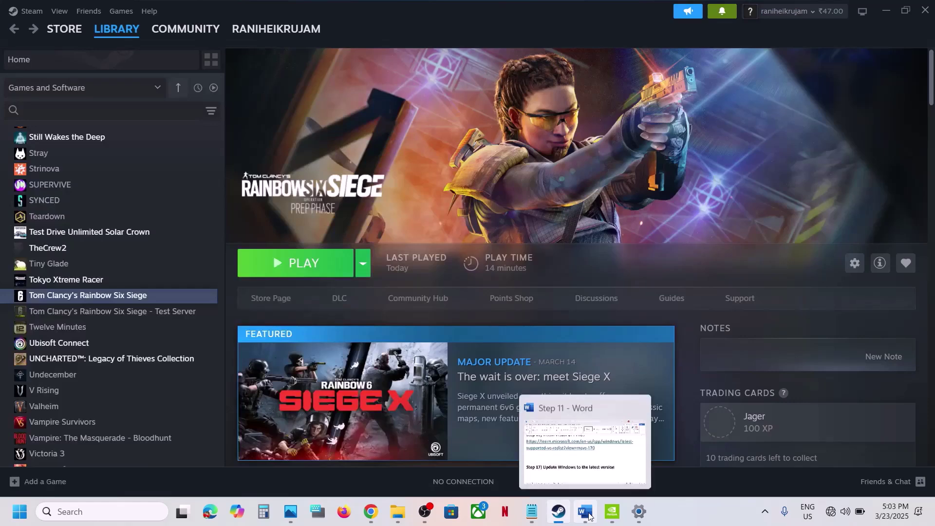
- Return to Word and highlight Step 18's instructions on overclocking applications, the undervolt, Steam Overlay and overlay apps
{"action": "left_click", "coordinate": [589, 512]}
{"action": "scroll", "coordinate": [439, 351], "scroll_direction": "down", "scroll_amount": 5}
{"action": "scroll", "coordinate": [439, 350], "scroll_direction": "down", "scroll_amount": 2}
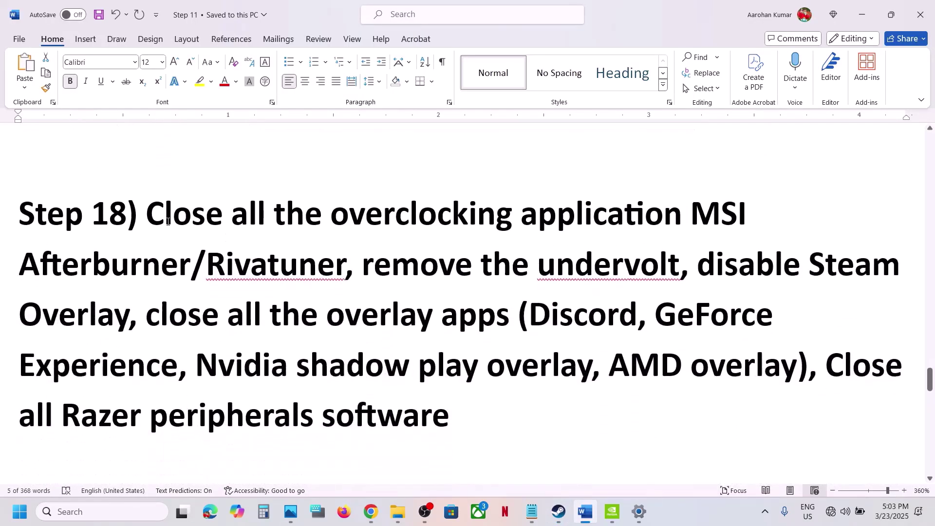
{"action": "left_click_drag", "start_coordinate": [156, 213], "coordinate": [395, 267]}
{"action": "left_click_drag", "start_coordinate": [395, 265], "coordinate": [602, 266]}
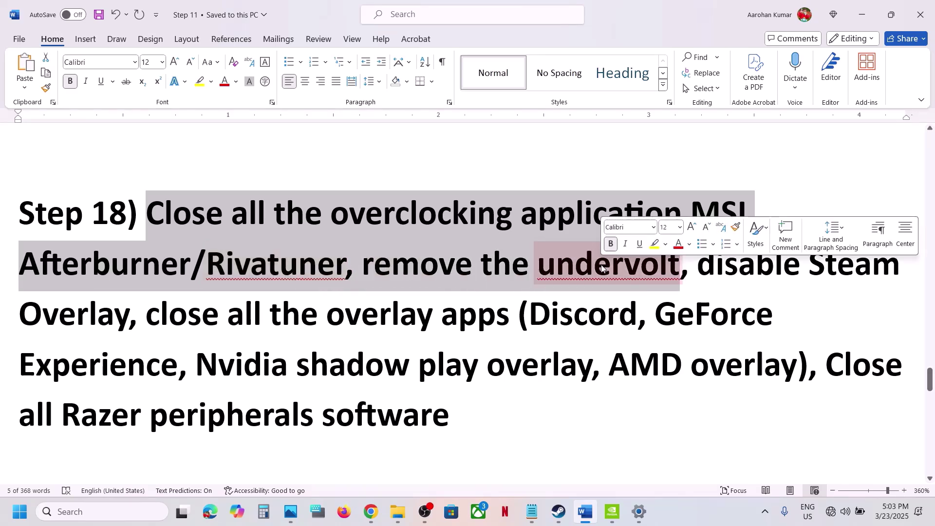
{"action": "left_click_drag", "start_coordinate": [682, 266], "coordinate": [430, 314]}
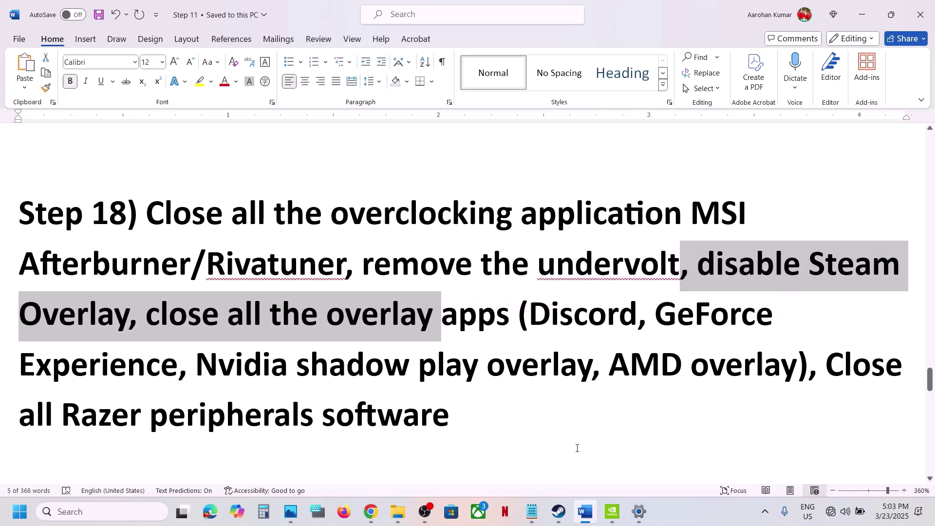
- In Steam, open the properties of Tom Clancy's Rainbow Six Siege, make sure the in-game Steam Overlay is disabled, and close them
{"action": "left_click", "coordinate": [559, 512]}
{"action": "right_click", "coordinate": [98, 303]}
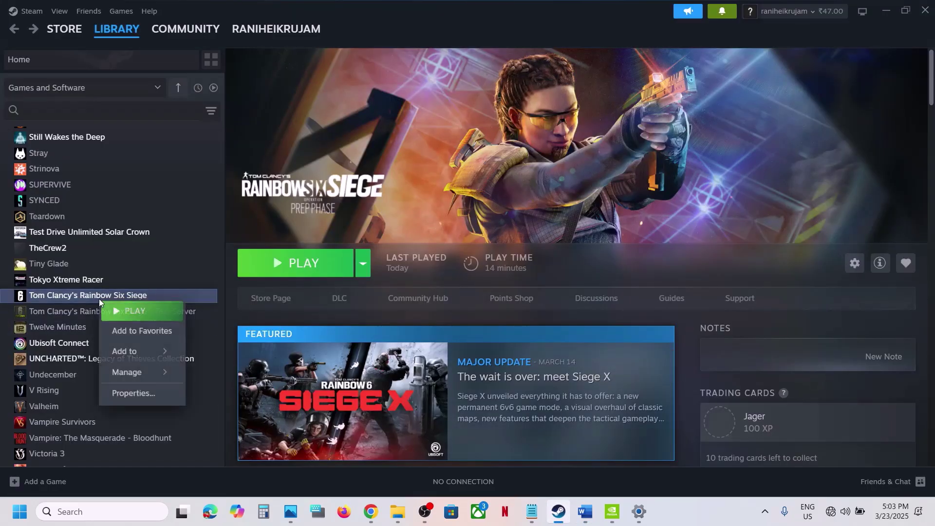
{"action": "left_click", "coordinate": [146, 391]}
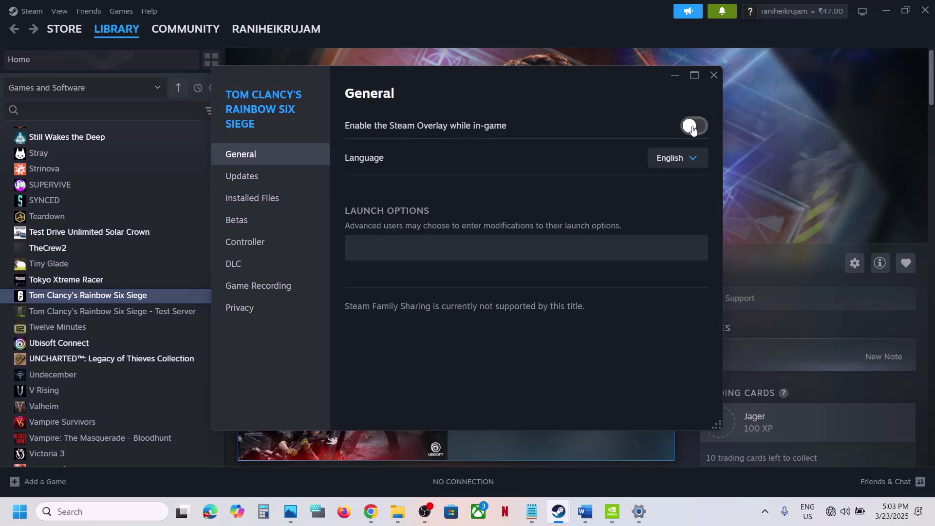
{"action": "left_click", "coordinate": [715, 75]}
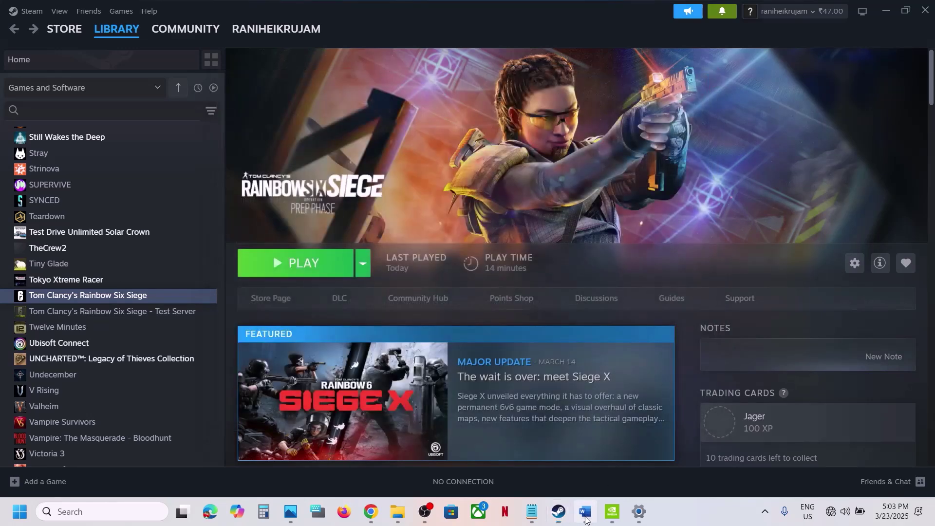
- Highlight Discord among the overlay apps in Word's Step 18 and open the NVIDIA app's feature settings to look for the overlay option
{"action": "left_click", "coordinate": [586, 521]}
{"action": "left_click_drag", "start_coordinate": [547, 310], "coordinate": [619, 313]}
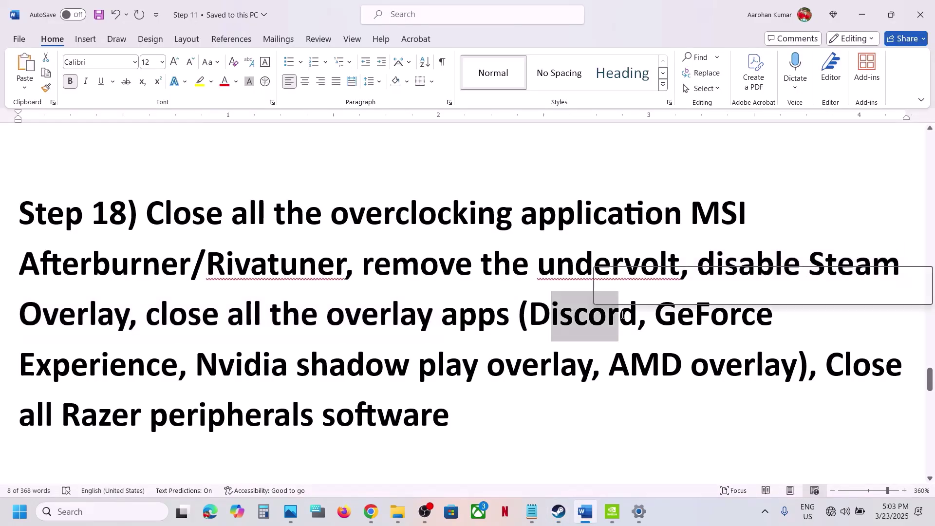
{"action": "left_click", "coordinate": [129, 509]}
{"action": "type", "text": "nvi"}
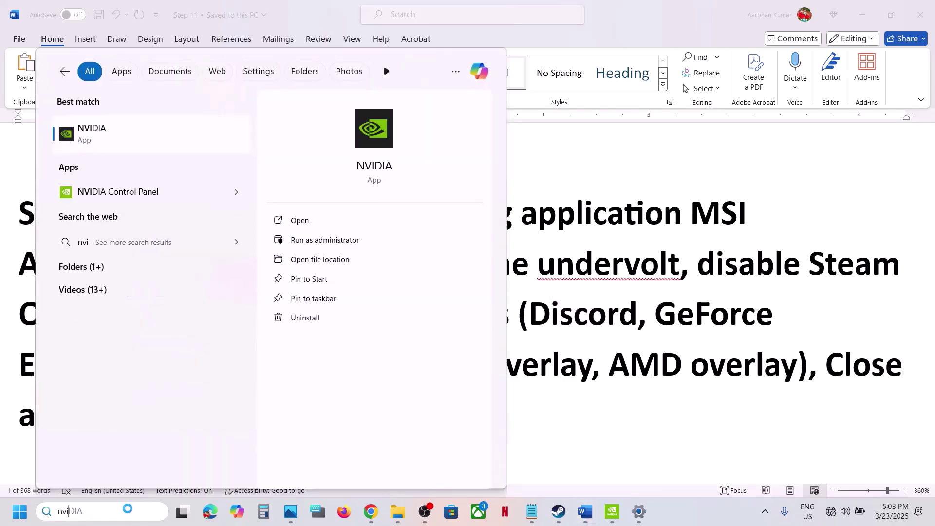
{"action": "key", "text": "Return"}
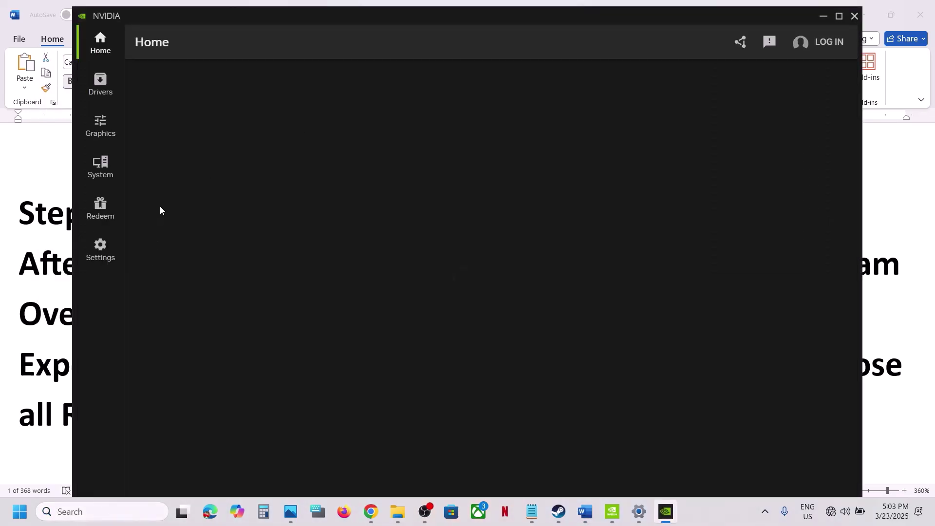
{"action": "left_click", "coordinate": [100, 247]}
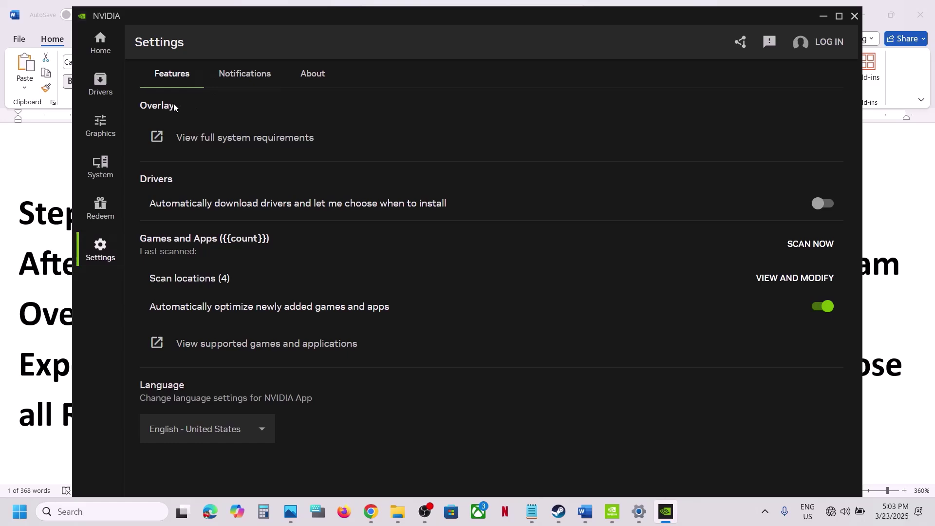
- View the full system requirements for the NVIDIA overlay, and close both the browser page and the NVIDIA app
{"action": "left_click", "coordinate": [194, 134]}
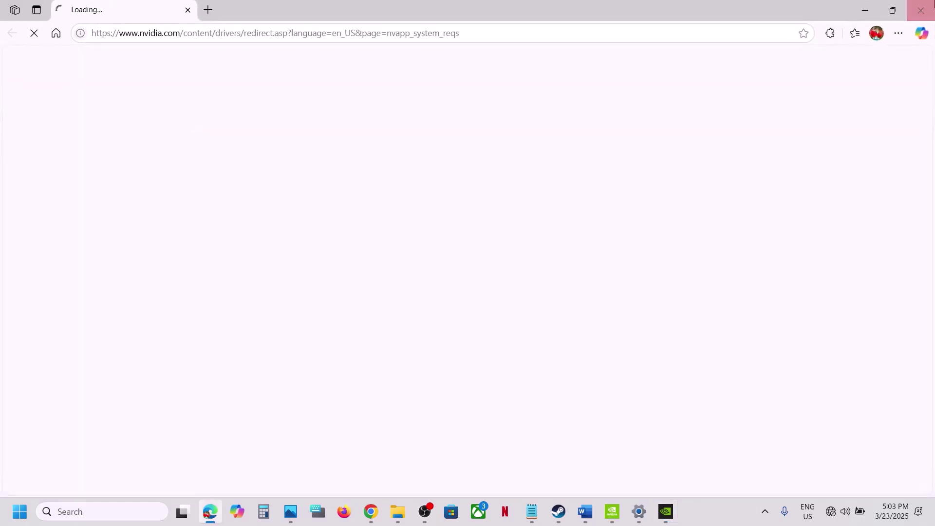
{"action": "left_click", "coordinate": [921, 10]}
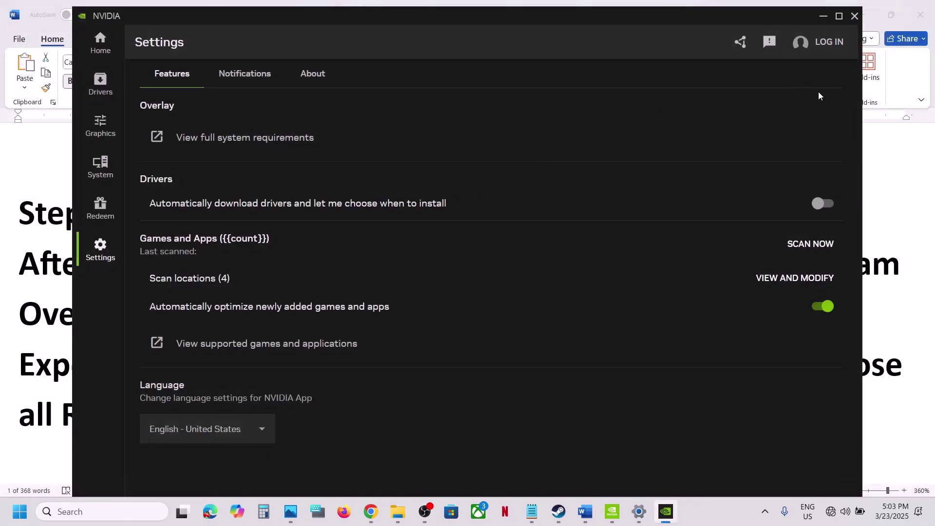
{"action": "left_click", "coordinate": [856, 17]}
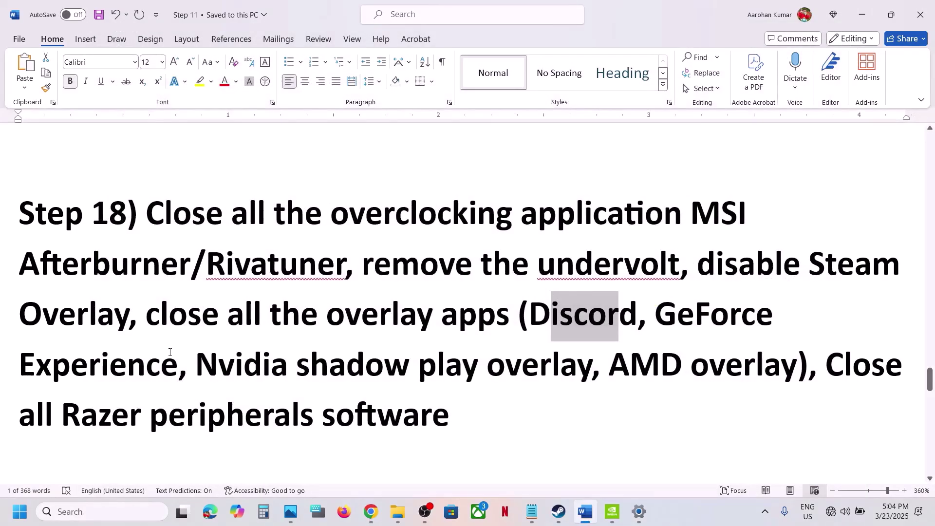
- Highlight Step 18's instructions on closing all overlay apps and Razer peripherals software, and clear the selection
{"action": "left_click_drag", "start_coordinate": [162, 320], "coordinate": [515, 319]}
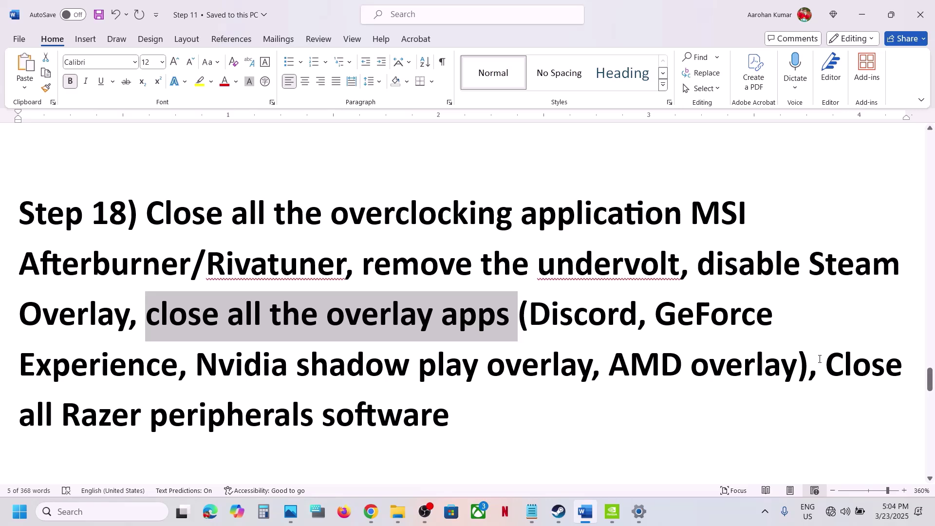
{"action": "left_click_drag", "start_coordinate": [799, 365], "coordinate": [444, 427]}
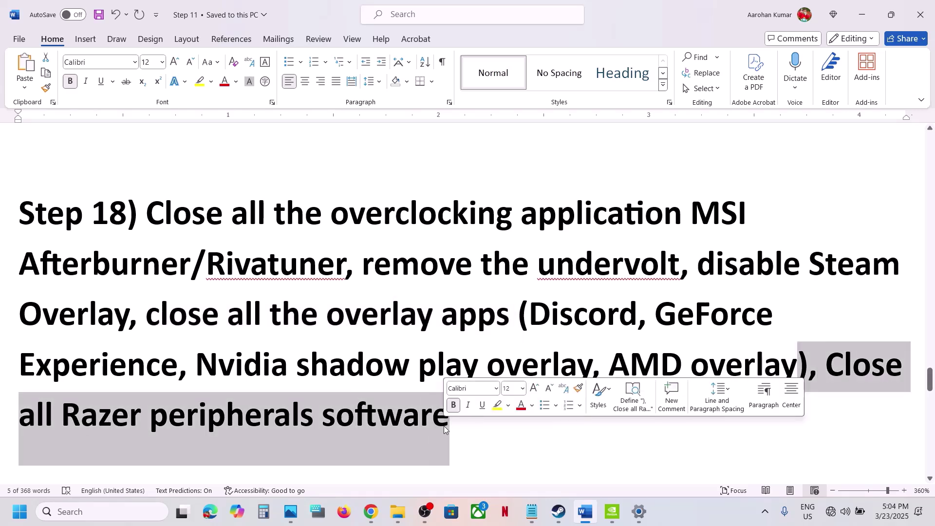
{"action": "left_click", "coordinate": [443, 426]}
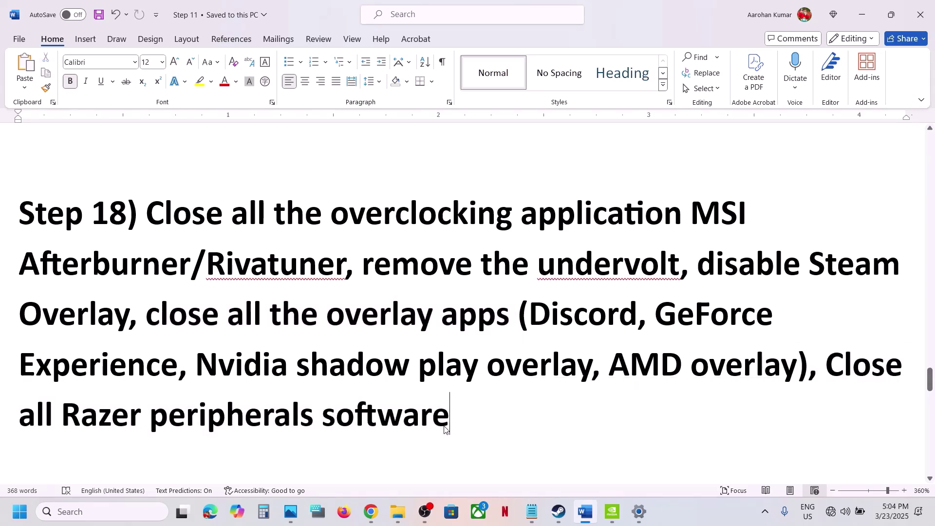
- Go through Step 19, highlighting the instructions on unplugging external devices, disconnecting controllers and monitors, and closing lighting software and third-party services
{"action": "scroll", "coordinate": [472, 418], "scroll_direction": "down", "scroll_amount": 5}
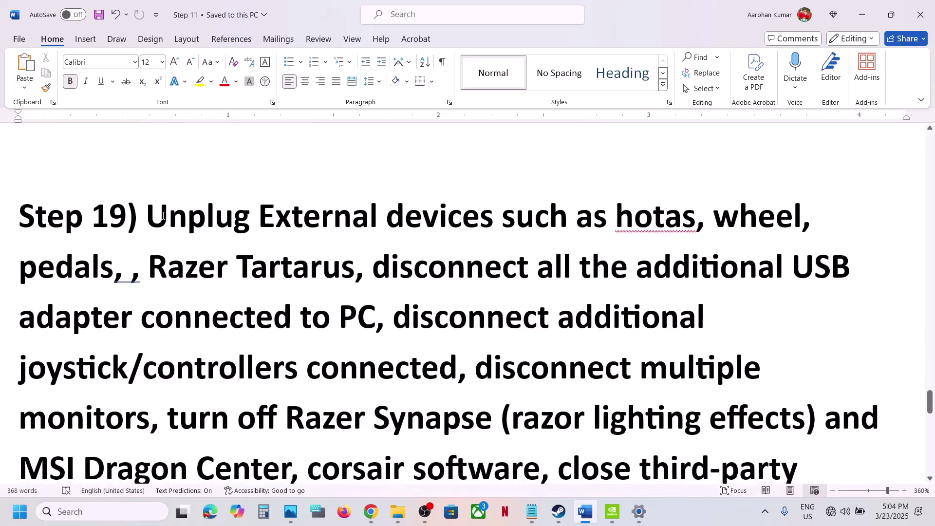
{"action": "left_click_drag", "start_coordinate": [163, 216], "coordinate": [373, 331]}
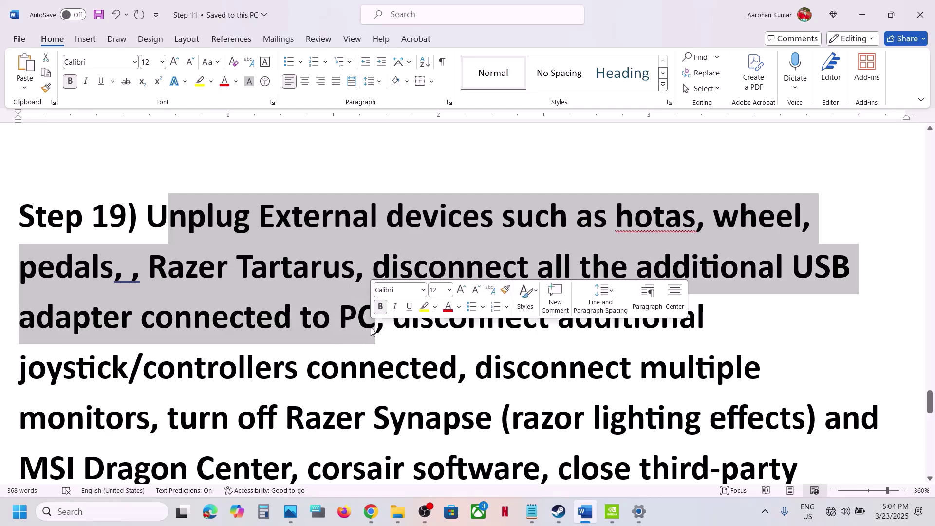
{"action": "scroll", "coordinate": [373, 331], "scroll_direction": "down", "scroll_amount": 3}
{"action": "left_click_drag", "start_coordinate": [412, 213], "coordinate": [473, 264]}
{"action": "left_click_drag", "start_coordinate": [532, 263], "coordinate": [822, 430]}
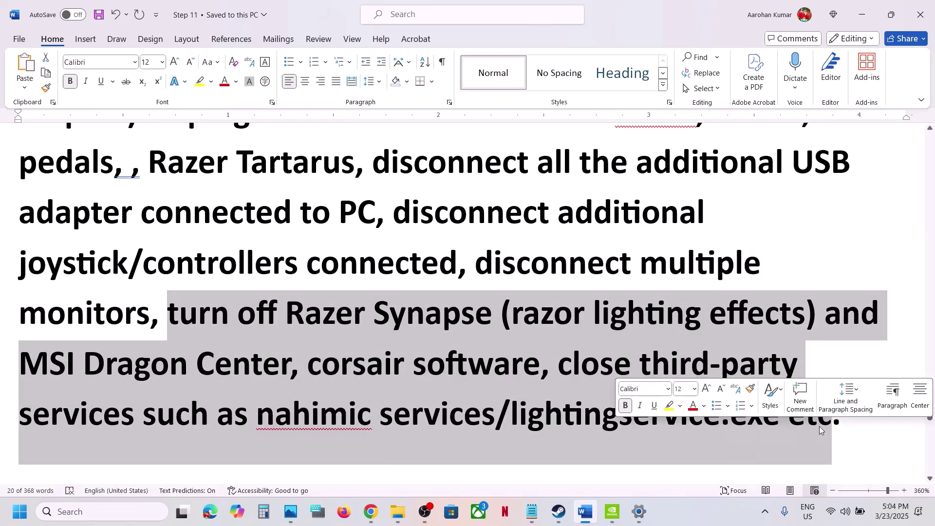
{"action": "scroll", "coordinate": [326, 326], "scroll_direction": "down", "scroll_amount": 5}
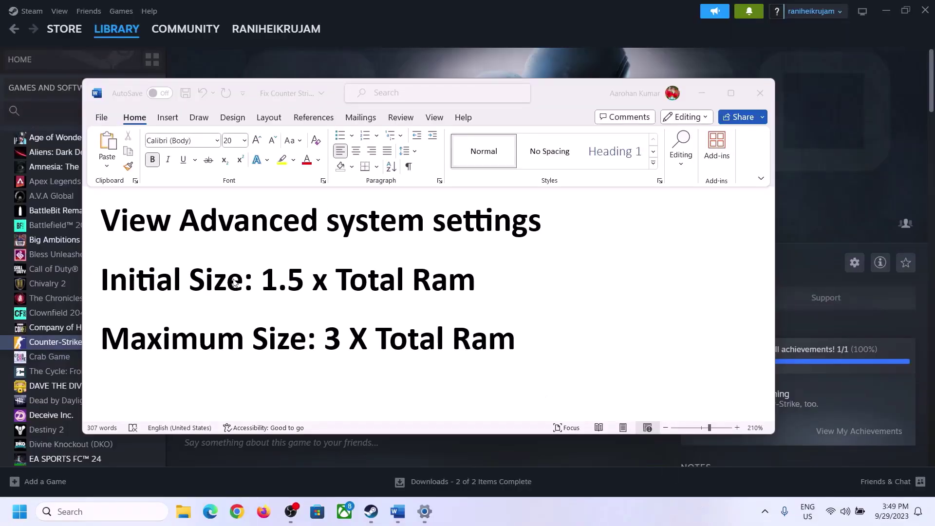
- Copy "View Advanced system settings" from the Word document and search Windows for it to open System Properties
{"action": "left_click_drag", "start_coordinate": [112, 225], "coordinate": [505, 243]}
{"action": "key", "text": "ctrl+c"}
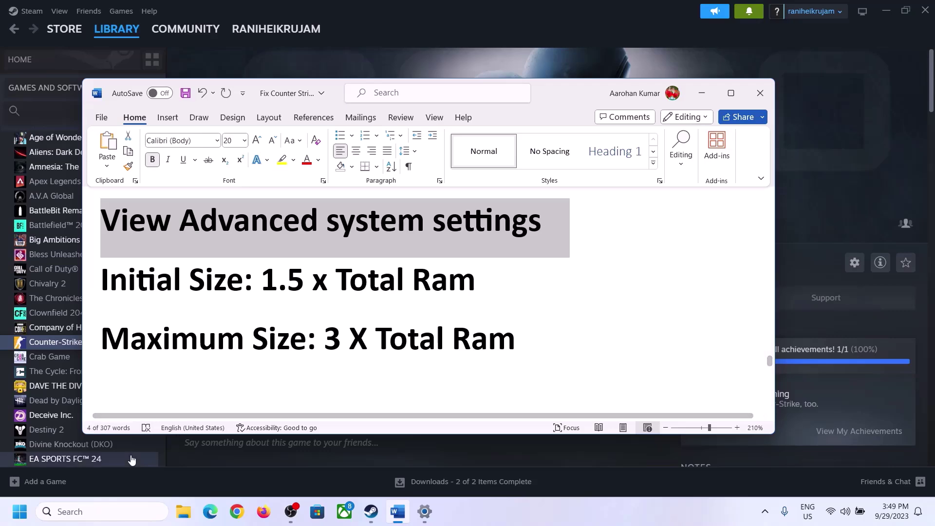
{"action": "left_click", "coordinate": [105, 511]}
{"action": "key", "text": "ctrl+v"}
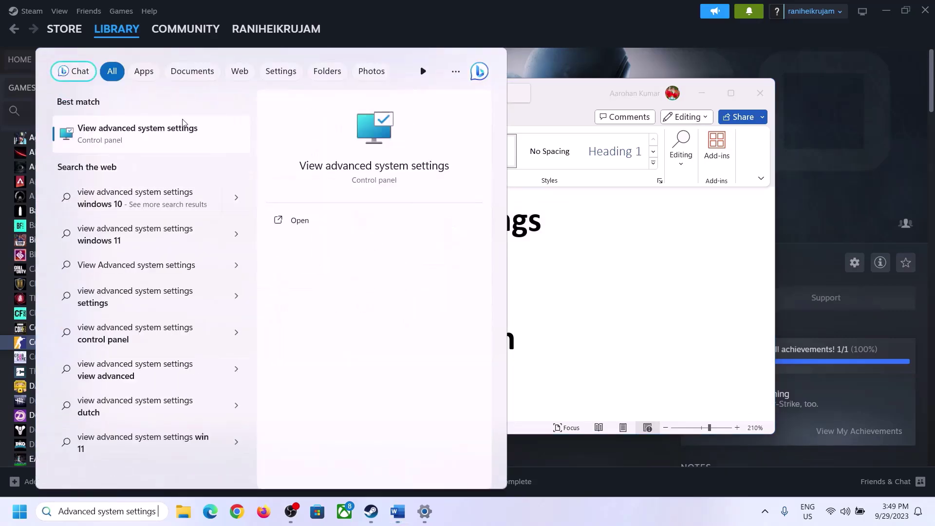
{"action": "left_click", "coordinate": [129, 141]}
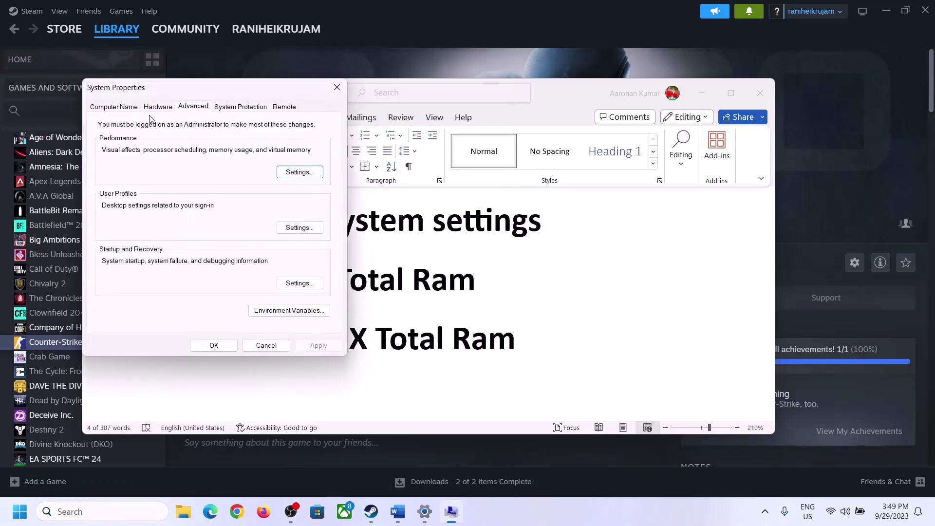
- Open the Virtual Memory settings from the advanced performance options and turn off automatic paging file management for all drives
{"action": "left_click_drag", "start_coordinate": [194, 95], "coordinate": [418, 169]}
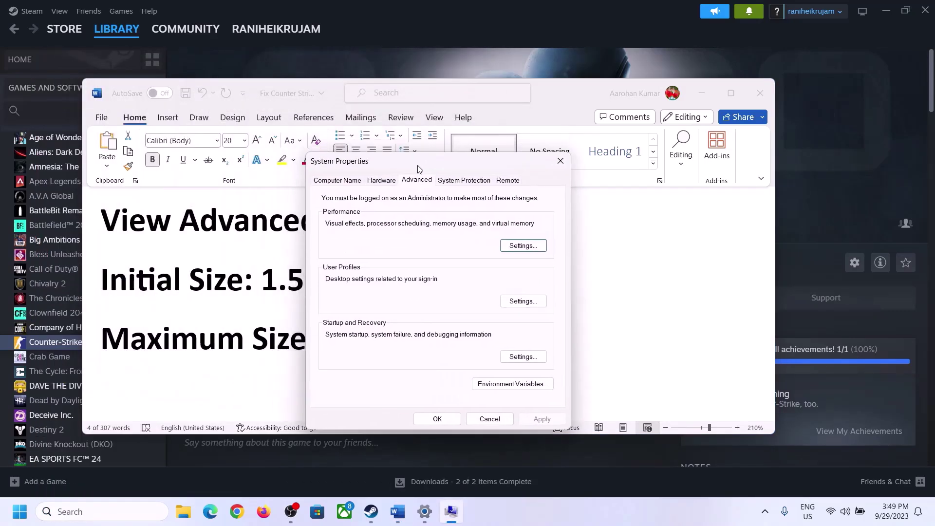
{"action": "left_click", "coordinate": [523, 246]}
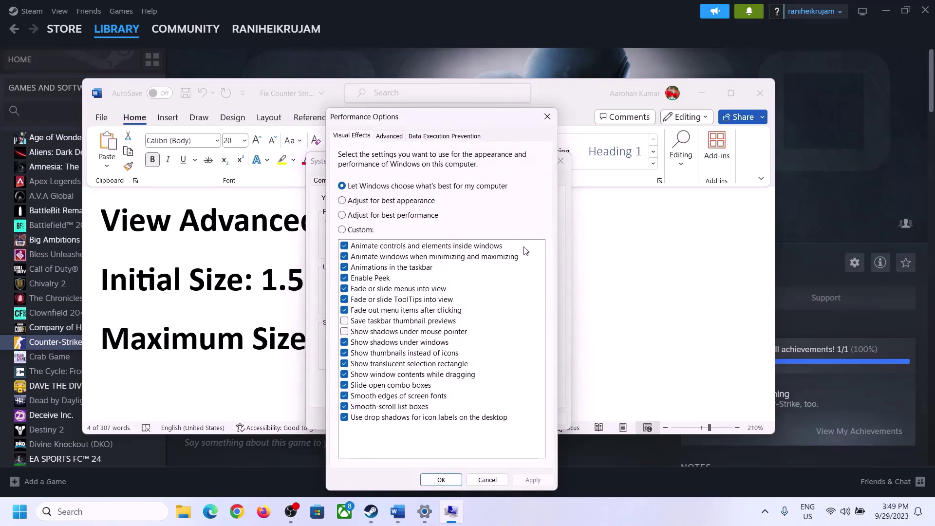
{"action": "left_click", "coordinate": [390, 136]}
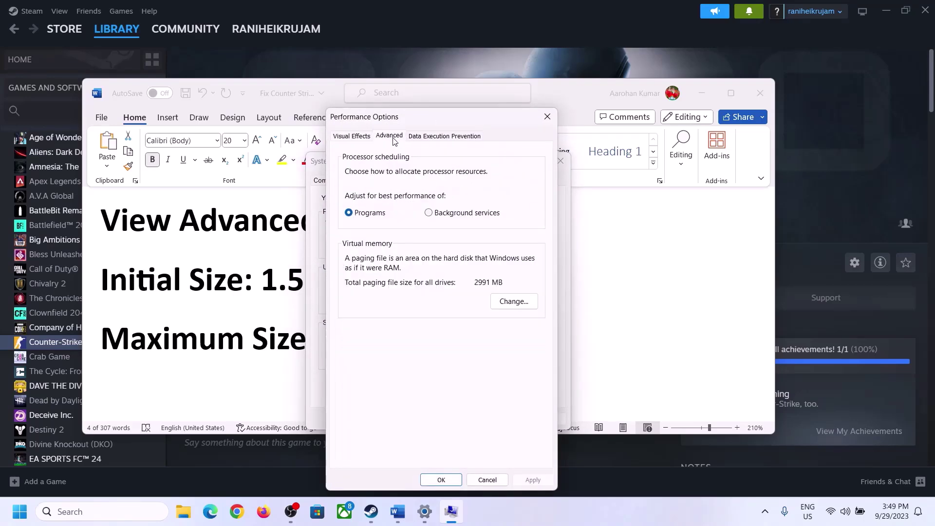
{"action": "left_click", "coordinate": [518, 302]}
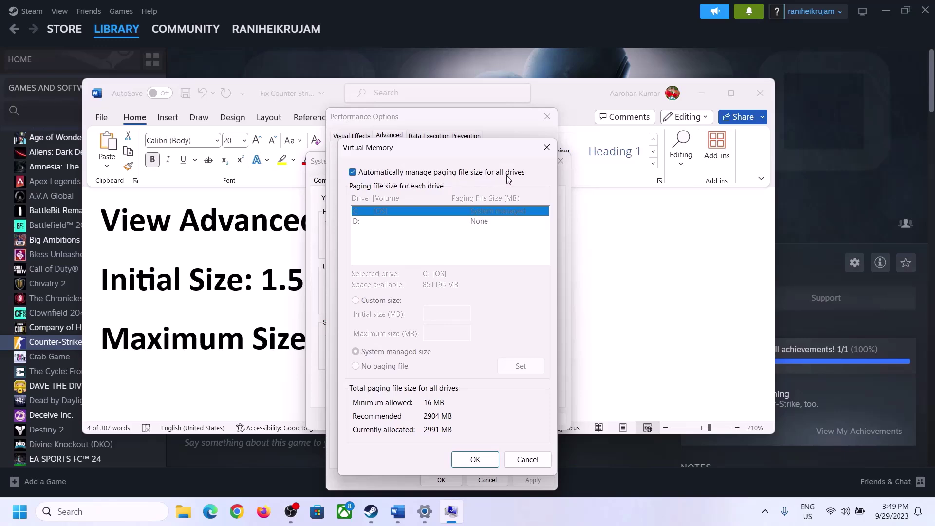
{"action": "left_click", "coordinate": [352, 172]}
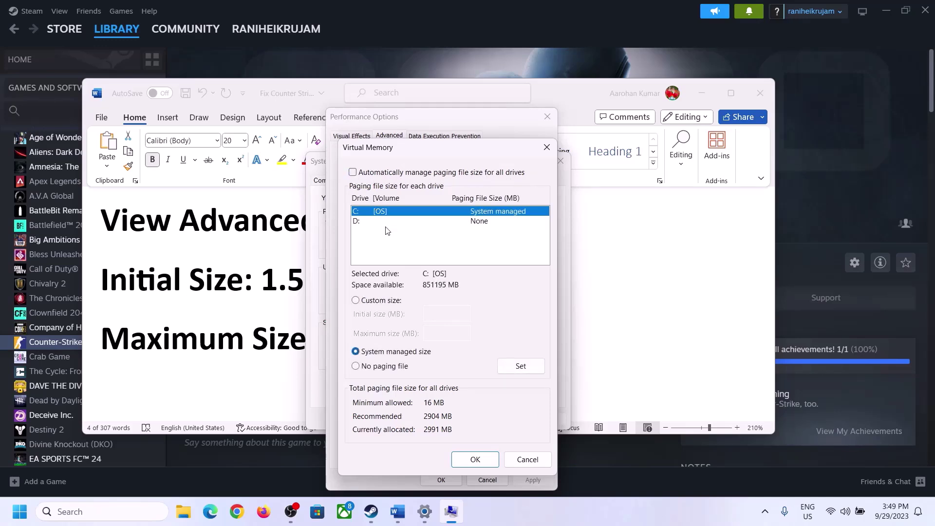